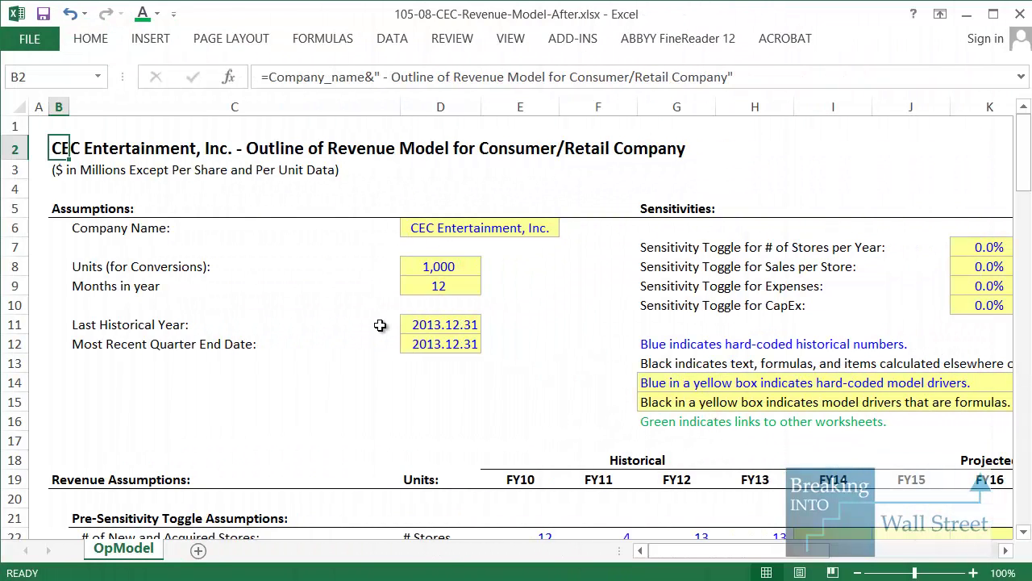
Find the "Why Revenue Models / Revenue Projections?" notes beside the model and highlight them from row 21 to row 29.
{"action": "left_click", "coordinate": [14, 150]}
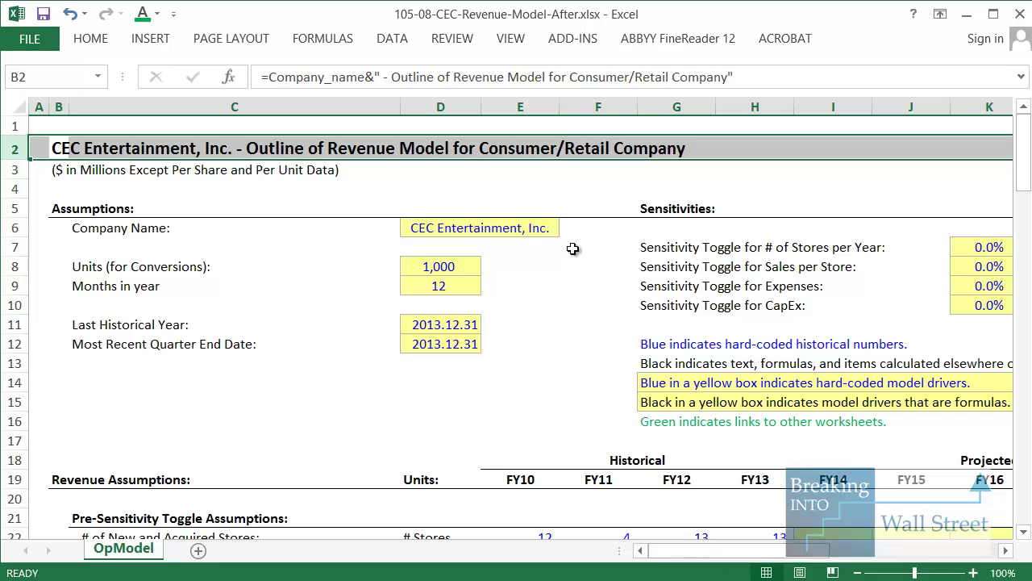
{"action": "scroll", "coordinate": [585, 258], "scroll_direction": "down", "scroll_amount": 4}
{"action": "scroll", "coordinate": [585, 258], "scroll_direction": "down", "scroll_amount": 3}
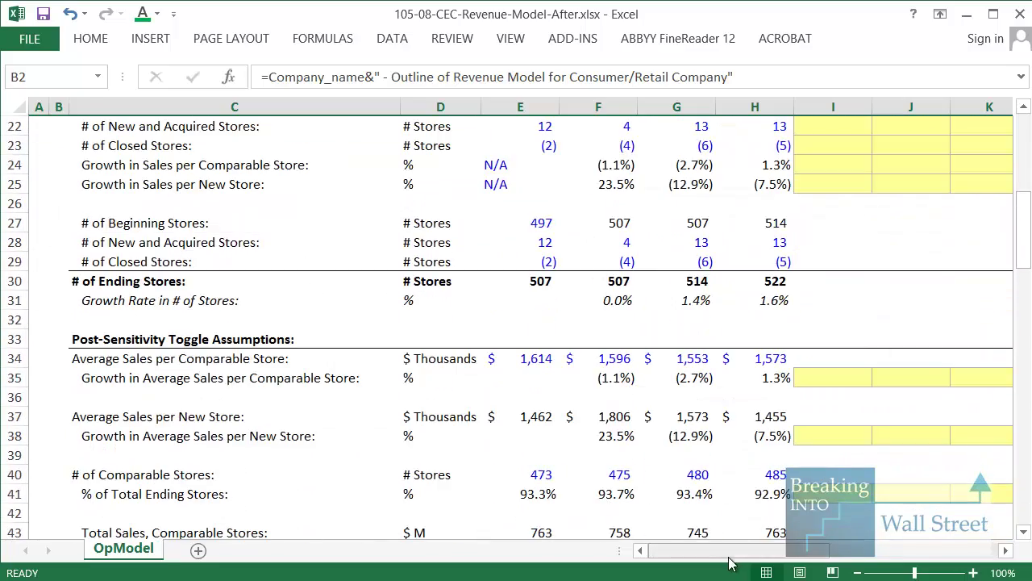
{"action": "left_click_drag", "start_coordinate": [727, 550], "coordinate": [903, 549]}
{"action": "scroll", "coordinate": [814, 455], "scroll_direction": "up", "scroll_amount": 2}
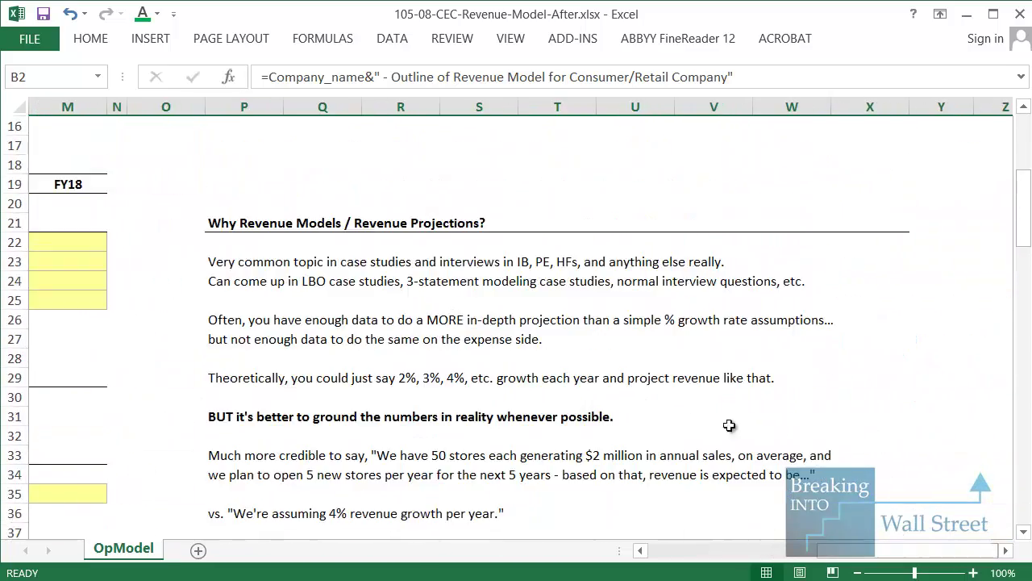
{"action": "left_click", "coordinate": [235, 270]}
{"action": "scroll", "coordinate": [235, 270], "scroll_direction": "up", "scroll_amount": 1}
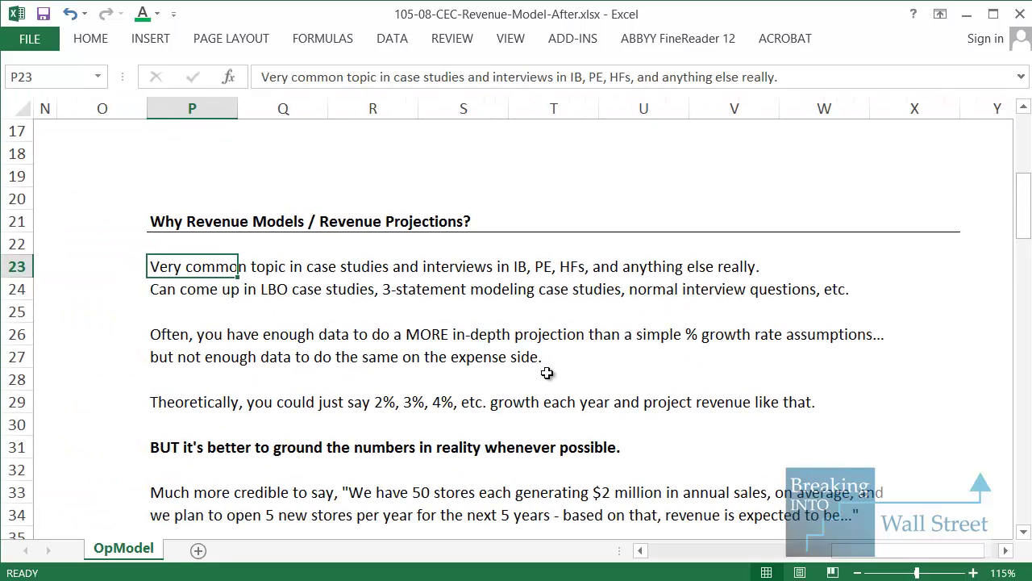
{"action": "left_click_drag", "start_coordinate": [150, 223], "coordinate": [937, 399]}
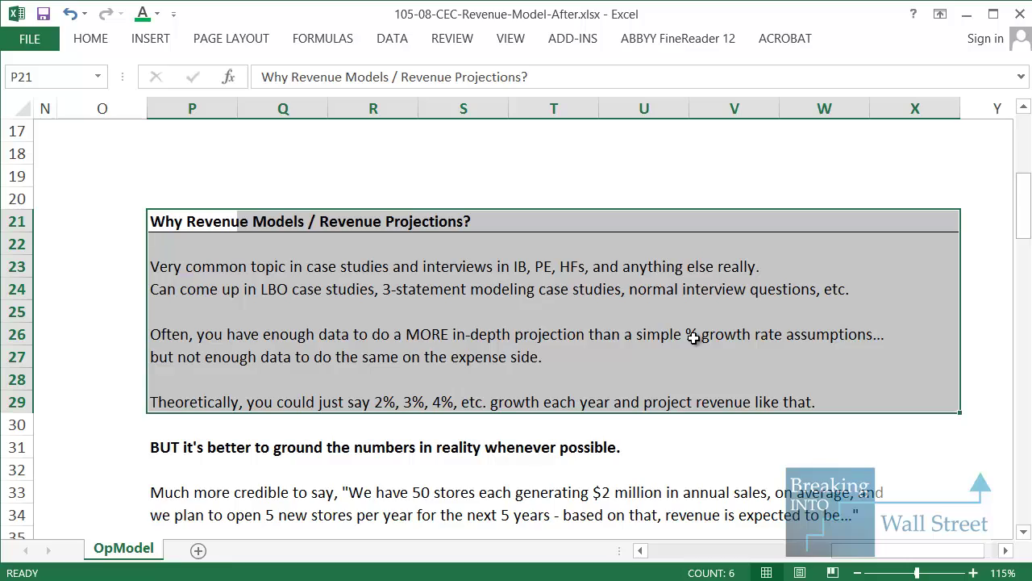
Inspect the historical Revenue Growth formulas for FY11 and FY13 in the income statement.
{"action": "left_click_drag", "start_coordinate": [843, 550], "coordinate": [717, 556]}
{"action": "scroll", "coordinate": [816, 384], "scroll_direction": "down", "scroll_amount": 10}
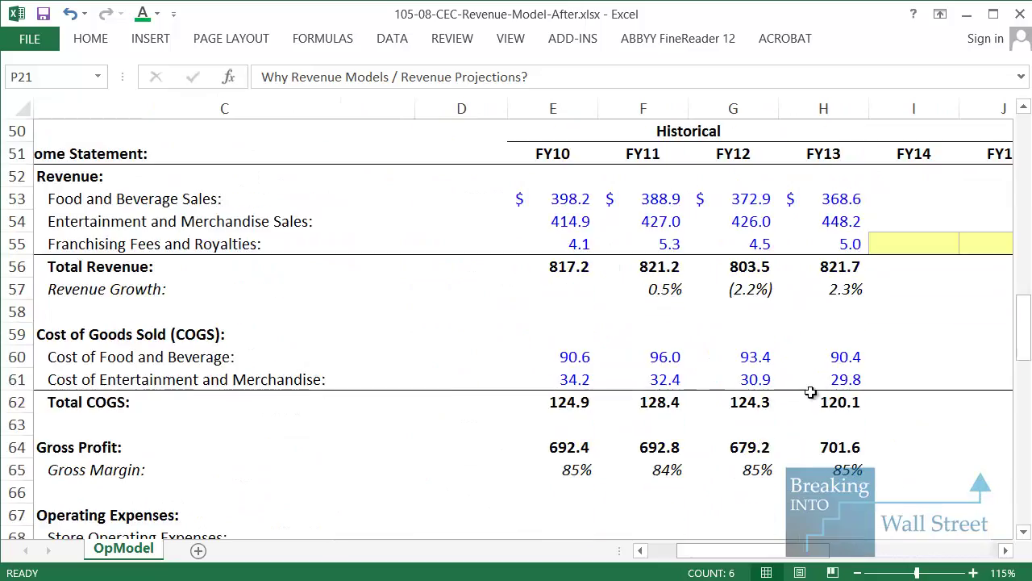
{"action": "left_click", "coordinate": [819, 335]}
{"action": "left_click", "coordinate": [194, 313]}
{"action": "key", "text": "Up"}
{"action": "key", "text": "Up"}
{"action": "key", "text": "shift+space"}
{"action": "key", "text": "Right"}
{"action": "key", "text": "Right"}
{"action": "key", "text": "Right"}
{"action": "key", "text": "Down"}
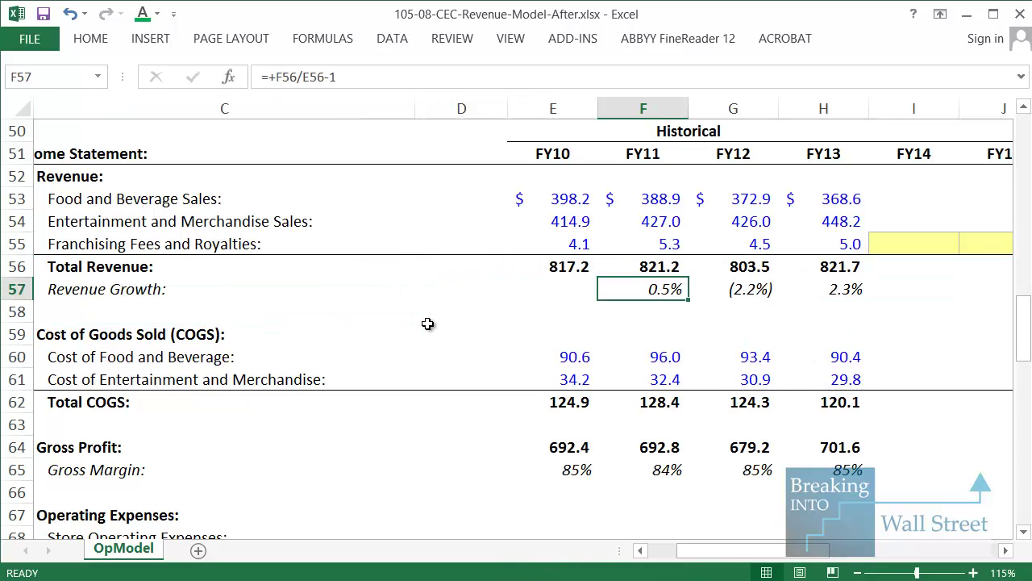
{"action": "key", "text": "F2"}
{"action": "key", "text": "Escape"}
{"action": "key", "text": "Right"}
{"action": "key", "text": "Right"}
{"action": "key", "text": "F2"}
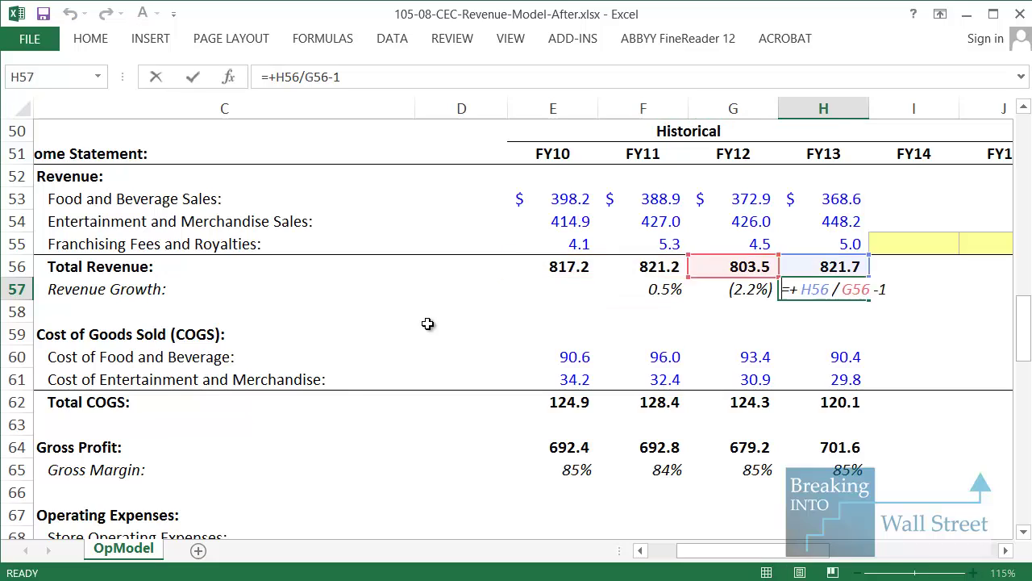
{"action": "key", "text": "Escape"}
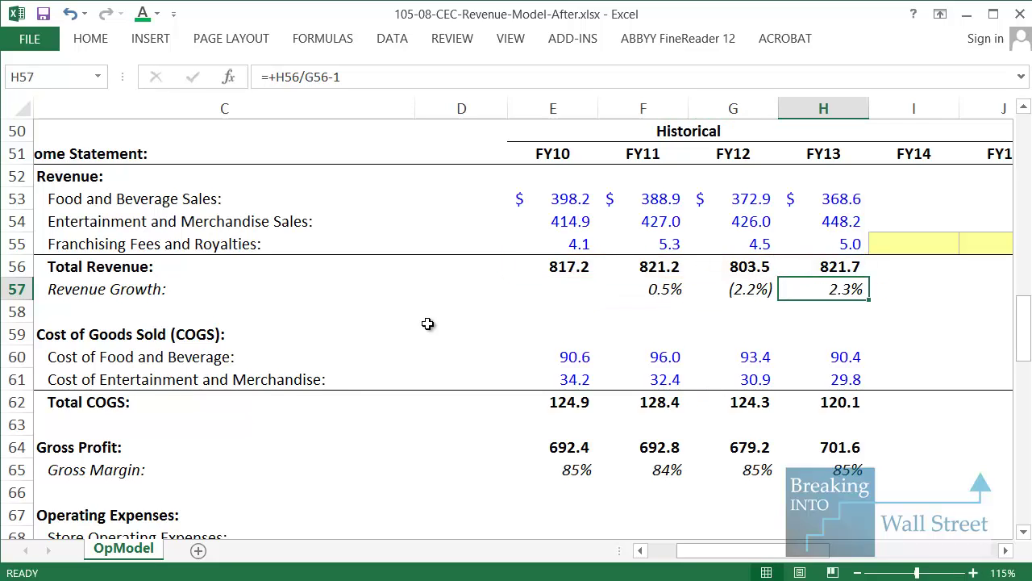
Enter revenue growth rates of 5% for FY14 and 4% for FY15.
{"action": "key", "text": "Right"}
{"action": "type", "text": "5"}
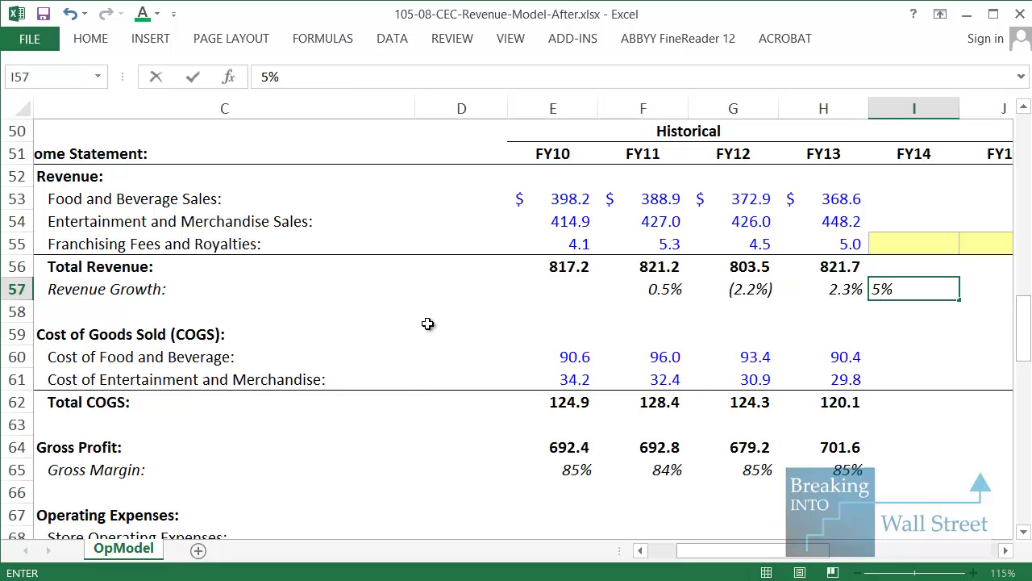
{"action": "key", "text": "Right"}
{"action": "type", "text": "4"}
Calculate FY14 Total Revenue in I56 with =H56*(1+I57) and fill the formula across to FY15.
{"action": "key", "text": "Left"}
{"action": "key", "text": "Up"}
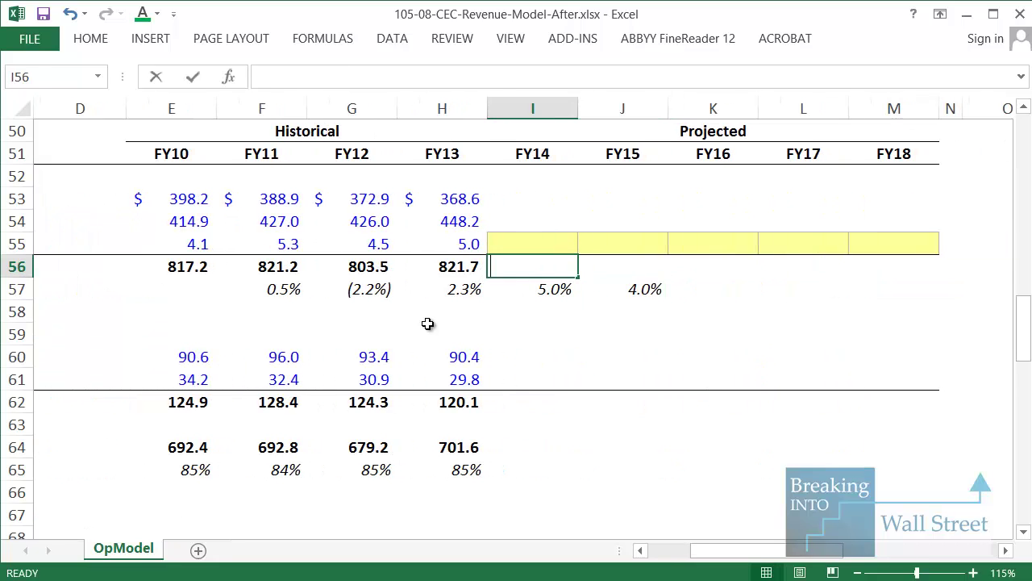
{"action": "type", "text": "="}
{"action": "key", "text": "Left"}
{"action": "type", "text": "*(1"}
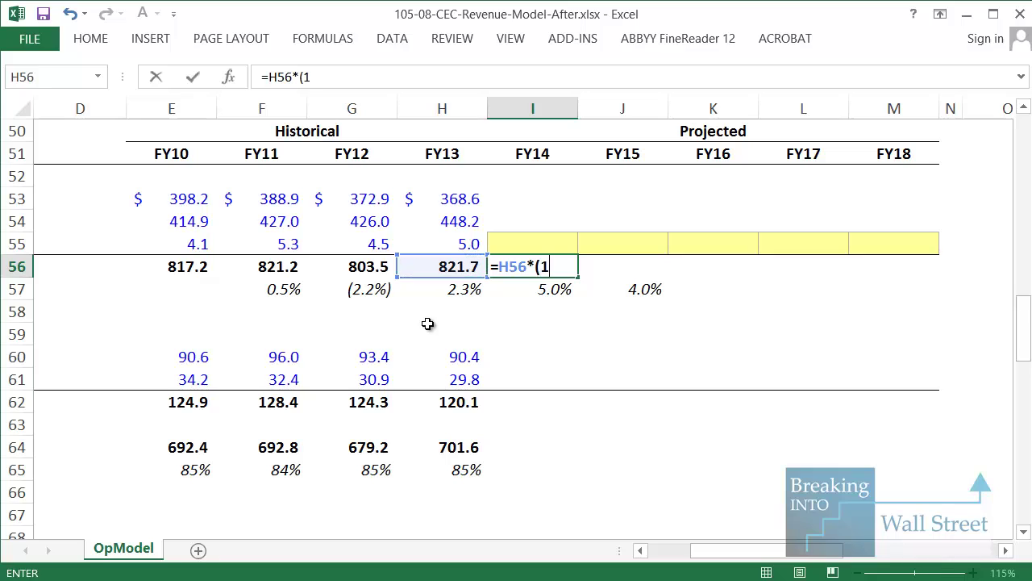
{"action": "type", "text": "+"}
{"action": "key", "text": "Down"}
{"action": "type", "text": ")"}
{"action": "key", "text": "Return"}
{"action": "key", "text": "shift+Right"}
{"action": "key", "text": "ctrl+r"}
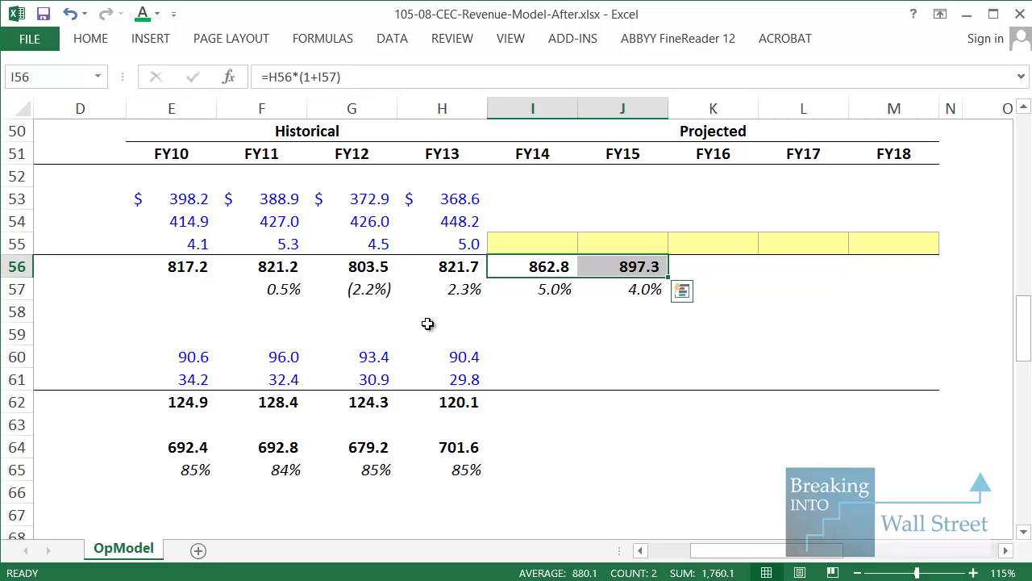
Clear the trial Total Revenue and Revenue Growth projections for FY14 and FY15.
{"action": "key", "text": "shift+Down"}
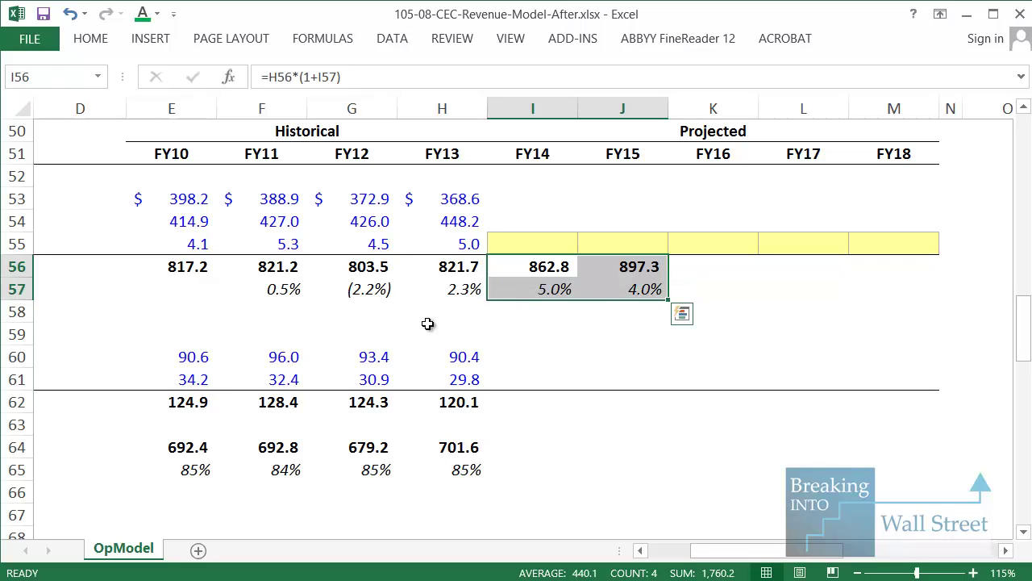
{"action": "key", "text": "Delete"}
Highlight the Pre-Sensitivity Toggle Assumptions and the store count roll-forward in rows 22 to 31.
{"action": "scroll", "coordinate": [593, 313], "scroll_direction": "up", "scroll_amount": 13}
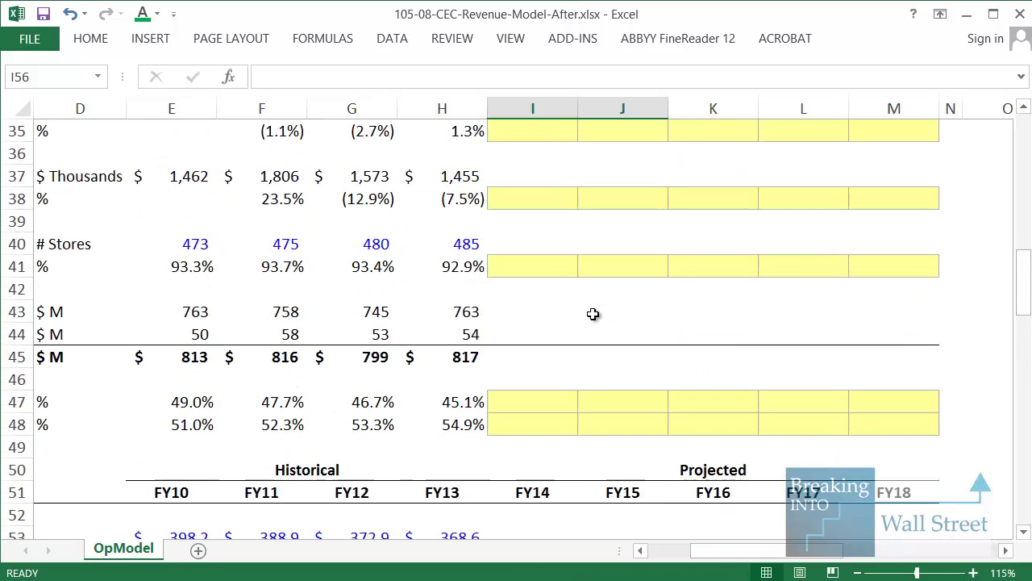
{"action": "scroll", "coordinate": [637, 436], "scroll_direction": "down", "scroll_amount": 2}
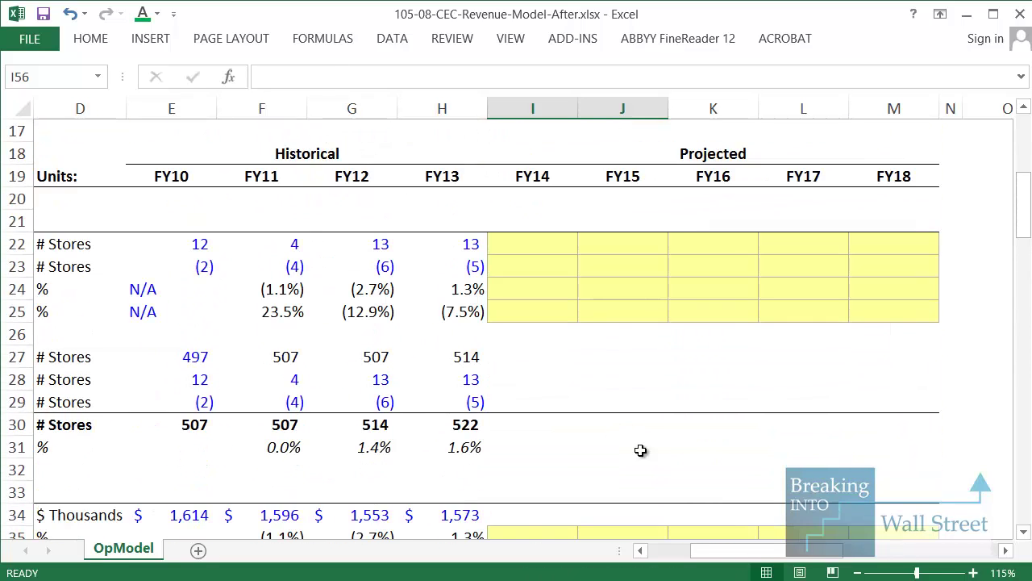
{"action": "left_click_drag", "start_coordinate": [786, 558], "coordinate": [667, 553]}
{"action": "left_click", "coordinate": [119, 229]}
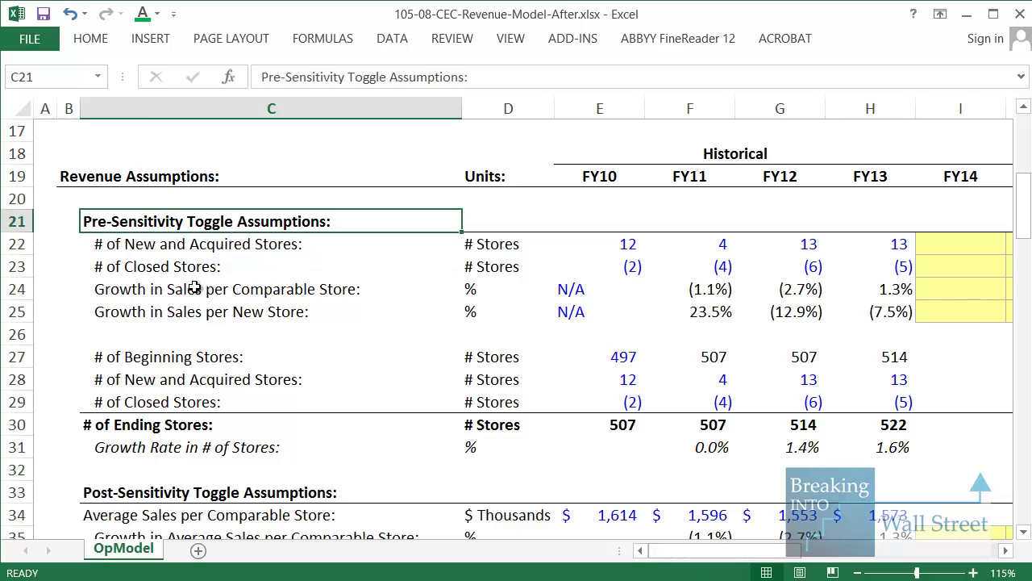
{"action": "key", "text": "Down"}
{"action": "key", "text": "shift+space"}
{"action": "key", "text": "shift+Down"}
{"action": "key", "text": "shift+Down"}
{"action": "key", "text": "shift+Down"}
{"action": "key", "text": "shift+Down"}
{"action": "key", "text": "shift+Down"}
{"action": "key", "text": "shift+Down"}
{"action": "key", "text": "shift+Down"}
{"action": "key", "text": "shift+Down"}
{"action": "key", "text": "shift+Down"}
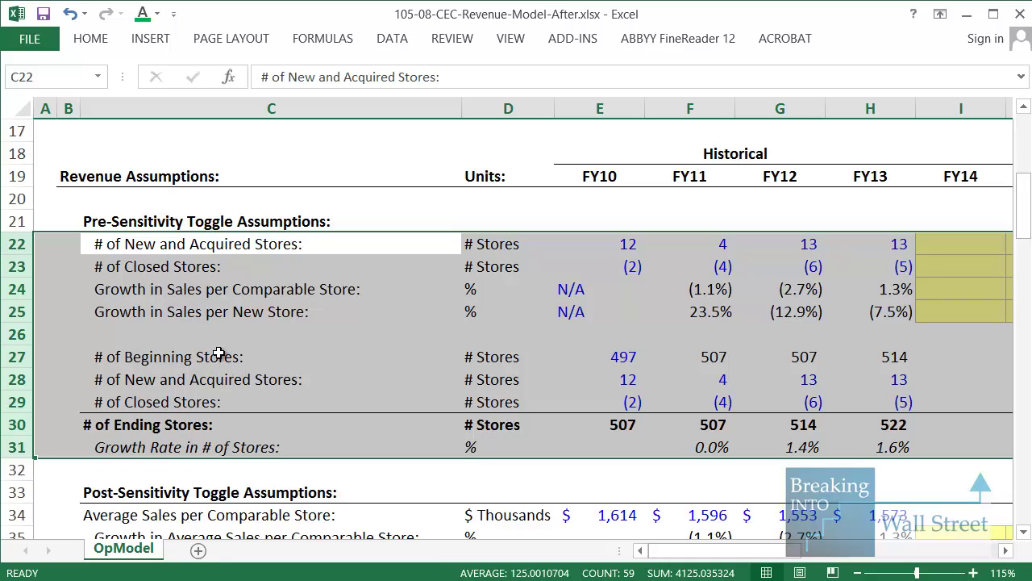
Highlight the Post-Sensitivity Toggle Assumptions from the section heading down to the number of comparable stores, through FY12.
{"action": "scroll", "coordinate": [221, 352], "scroll_direction": "down", "scroll_amount": 1}
{"action": "scroll", "coordinate": [221, 351], "scroll_direction": "down", "scroll_amount": 1}
{"action": "scroll", "coordinate": [210, 359], "scroll_direction": "down", "scroll_amount": 1}
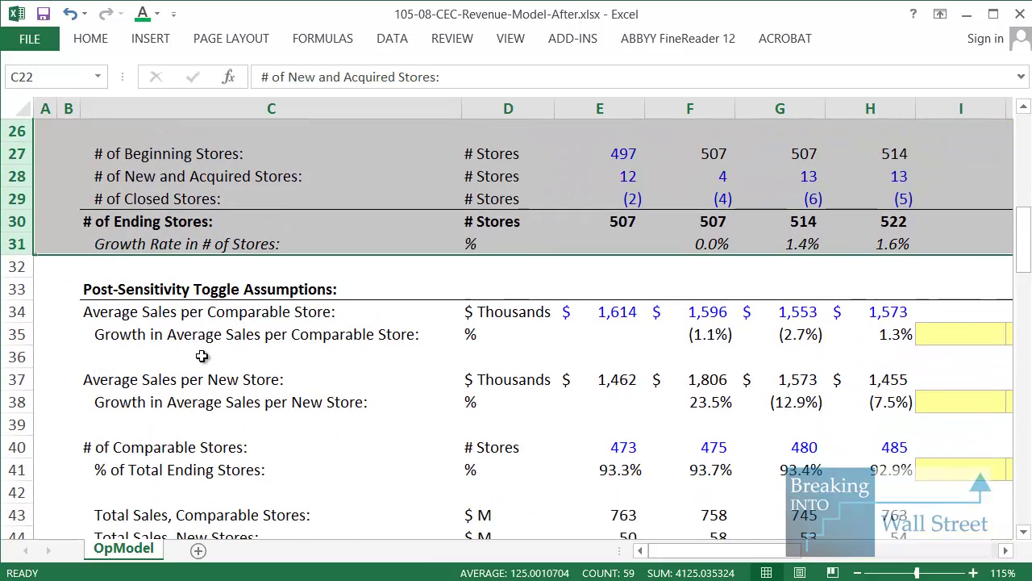
{"action": "left_click", "coordinate": [118, 284]}
{"action": "left_click_drag", "start_coordinate": [119, 284], "coordinate": [810, 450]}
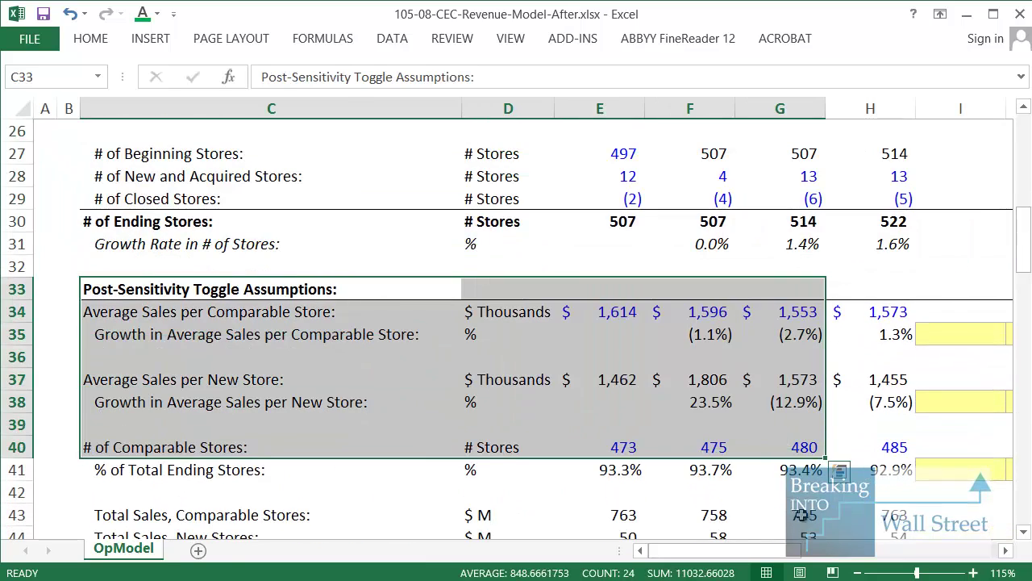
Return to the notes and highlight rows 26 and 27 on making a more in-depth projection than simple growth rates.
{"action": "left_click_drag", "start_coordinate": [779, 554], "coordinate": [859, 553]}
{"action": "scroll", "coordinate": [469, 353], "scroll_direction": "up", "scroll_amount": 1}
{"action": "scroll", "coordinate": [469, 352], "scroll_direction": "up", "scroll_amount": 1}
{"action": "left_click", "coordinate": [233, 267]}
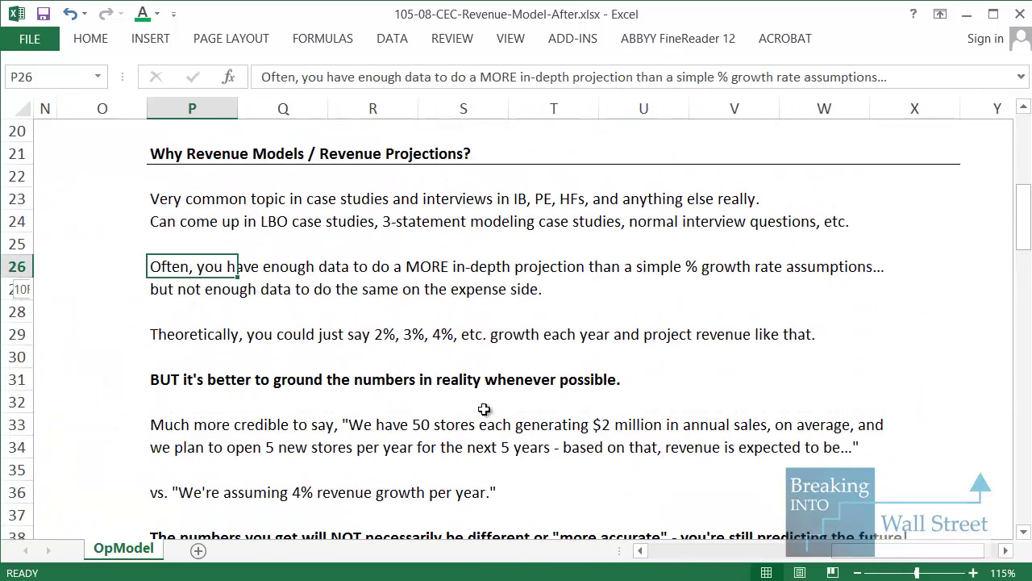
{"action": "key", "text": "Up"}
{"action": "key", "text": "Up"}
{"action": "key", "text": "shift+Up"}
{"action": "key", "text": "shift+space"}
{"action": "key", "text": "Down"}
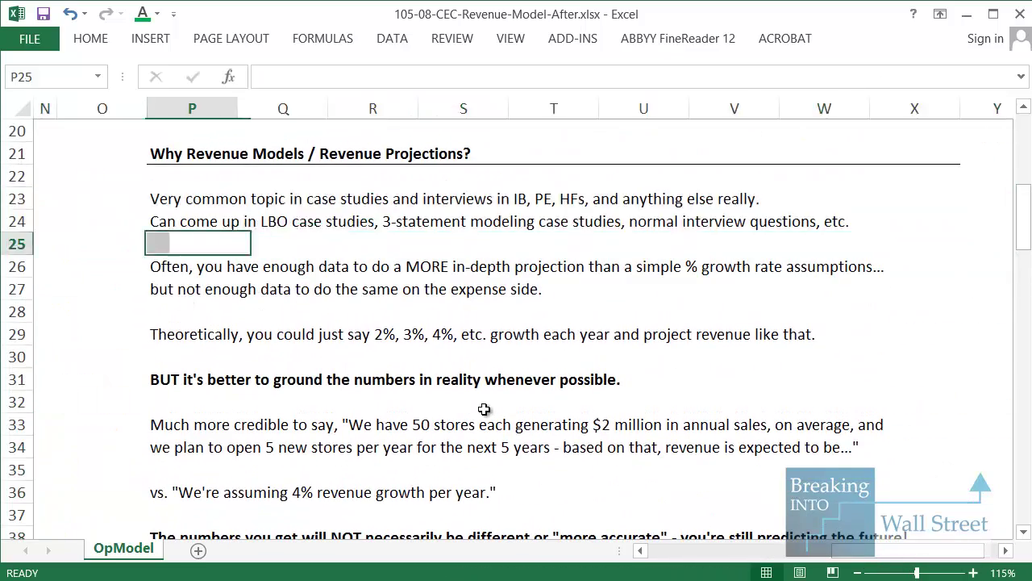
{"action": "key", "text": "Down"}
{"action": "key", "text": "shift+space"}
{"action": "key", "text": "shift+Down"}
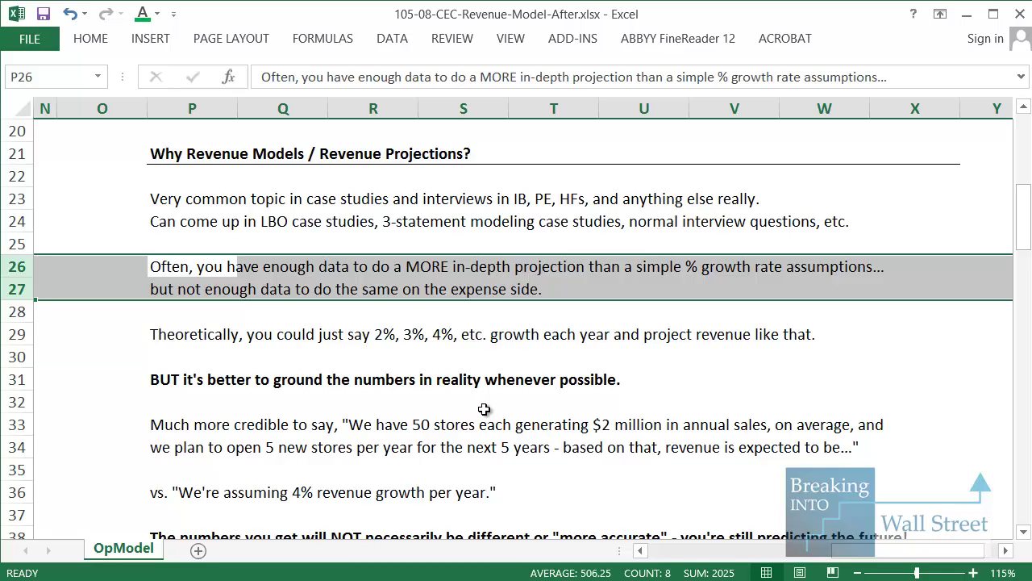
Go through the remaining rationale notes to the "What is a Revenue Model?" section and review its text.
{"action": "key", "text": "ctrl+Down"}
{"action": "key", "text": "ctrl+Down"}
{"action": "key", "text": "ctrl+Down"}
{"action": "key", "text": "ctrl+Down"}
{"action": "key", "text": "ctrl+Down"}
{"action": "key", "text": "ctrl+Down"}
{"action": "key", "text": "ctrl+Down"}
{"action": "key", "text": "ctrl+Down"}
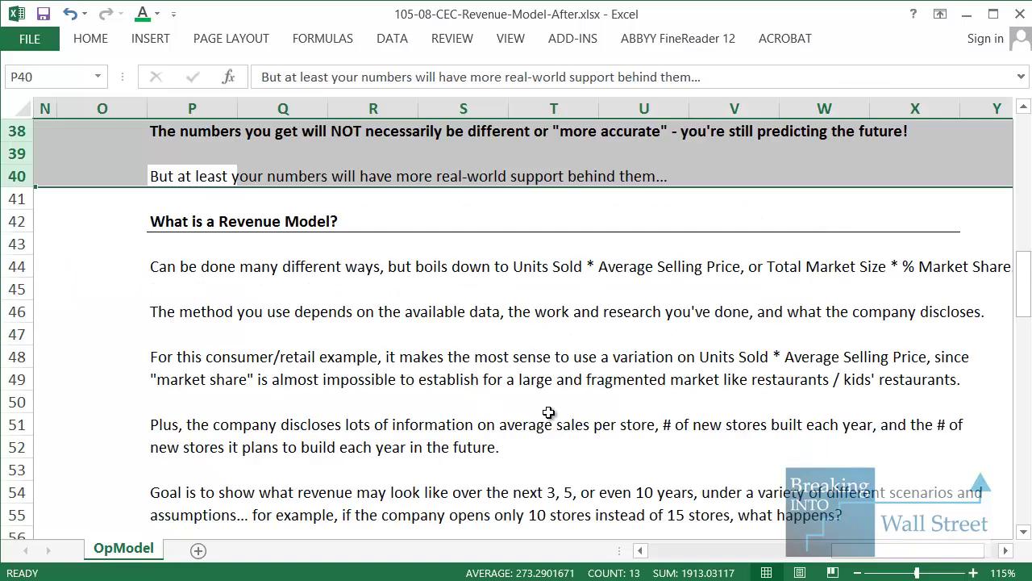
{"action": "scroll", "coordinate": [290, 201], "scroll_direction": "down", "scroll_amount": 1}
{"action": "left_click_drag", "start_coordinate": [278, 155], "coordinate": [971, 472]}
{"action": "left_click", "coordinate": [720, 349]}
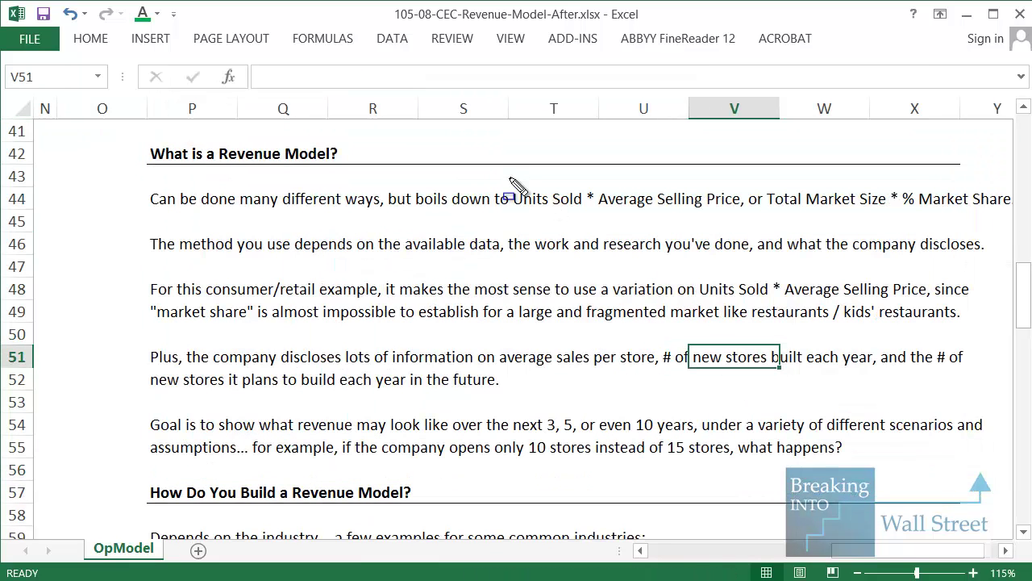
{"action": "mouse_move", "coordinate": [510, 178]}
{"action": "left_mouse_down"}
{"action": "mouse_move", "coordinate": [758, 213]}
{"action": "mouse_move", "coordinate": [739, 214]}
{"action": "left_mouse_up"}
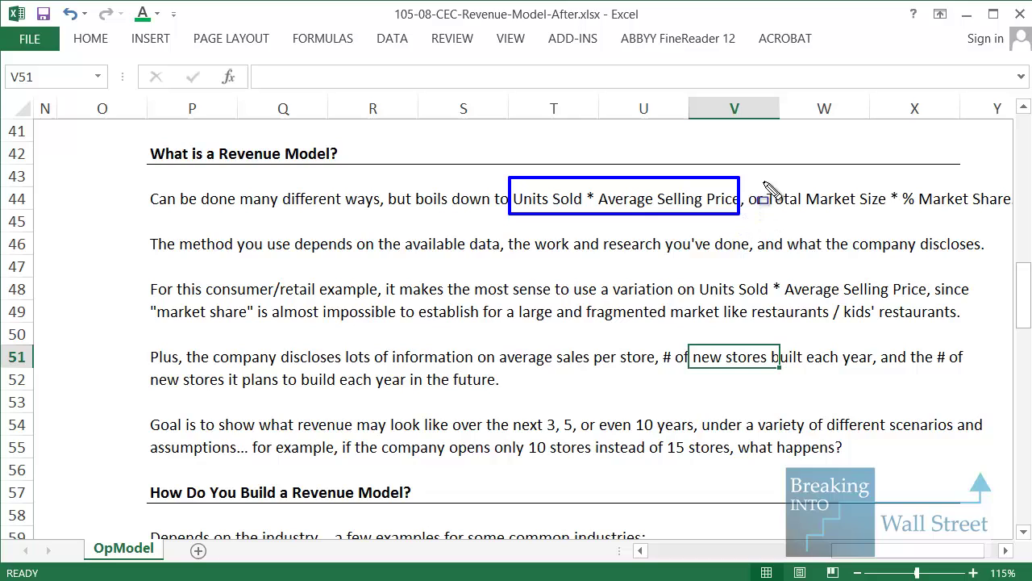
{"action": "mouse_move", "coordinate": [762, 178]}
{"action": "left_mouse_down"}
{"action": "mouse_move", "coordinate": [980, 242]}
{"action": "mouse_move", "coordinate": [1014, 218]}
{"action": "left_mouse_up"}
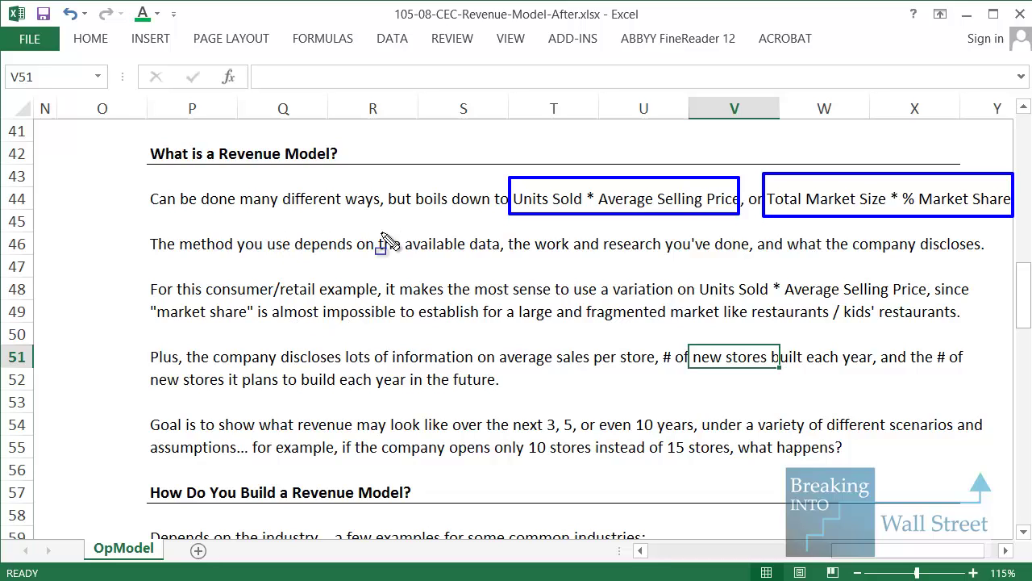
{"action": "left_click_drag", "start_coordinate": [369, 227], "coordinate": [499, 260]}
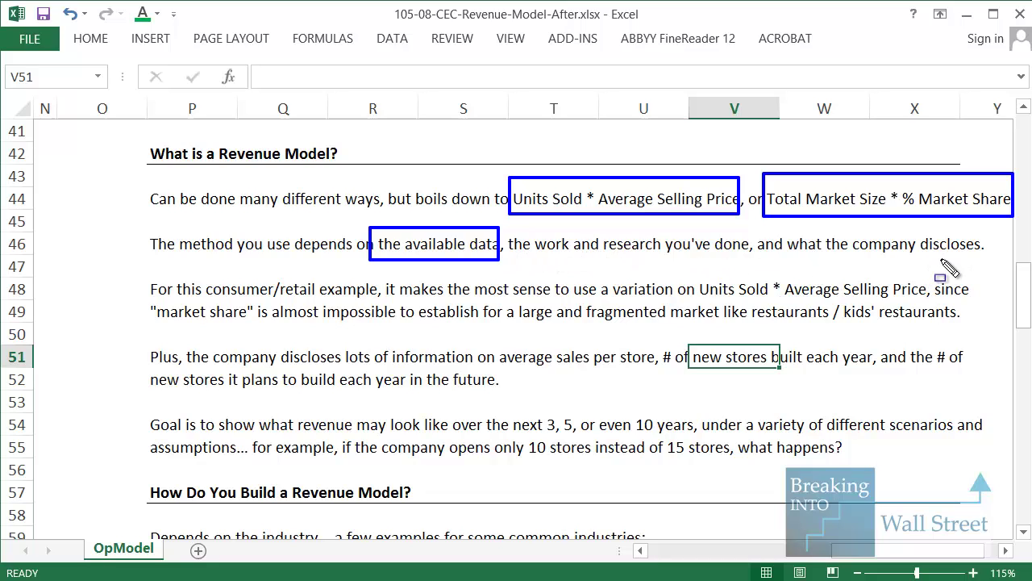
{"action": "key", "text": "Escape"}
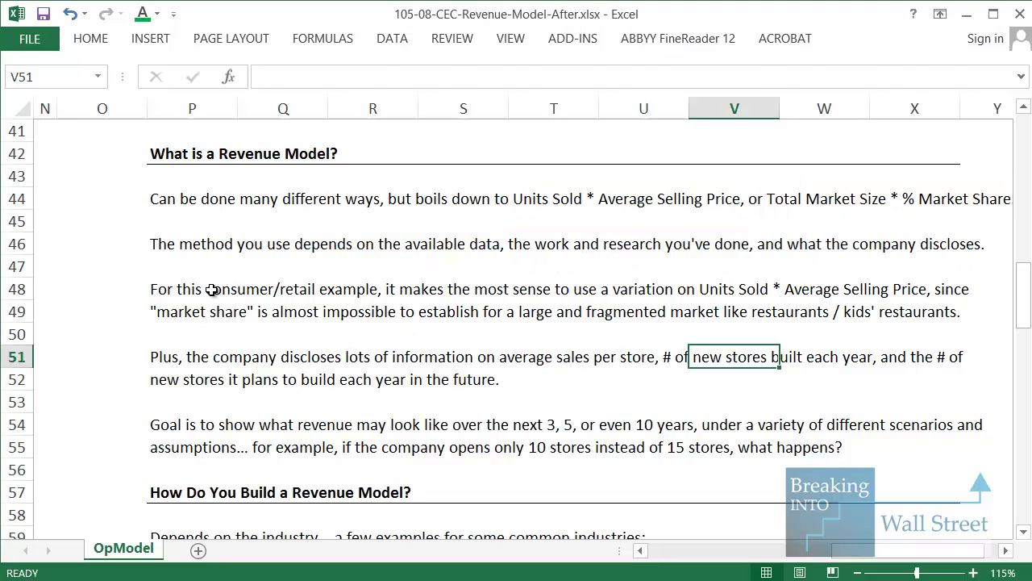
Highlight the notes on choosing Units Sold * Average Selling Price in rows 48–49, followed by the company disclosures in rows 51–52.
{"action": "left_click", "coordinate": [207, 290]}
{"action": "key", "text": "shift+Down"}
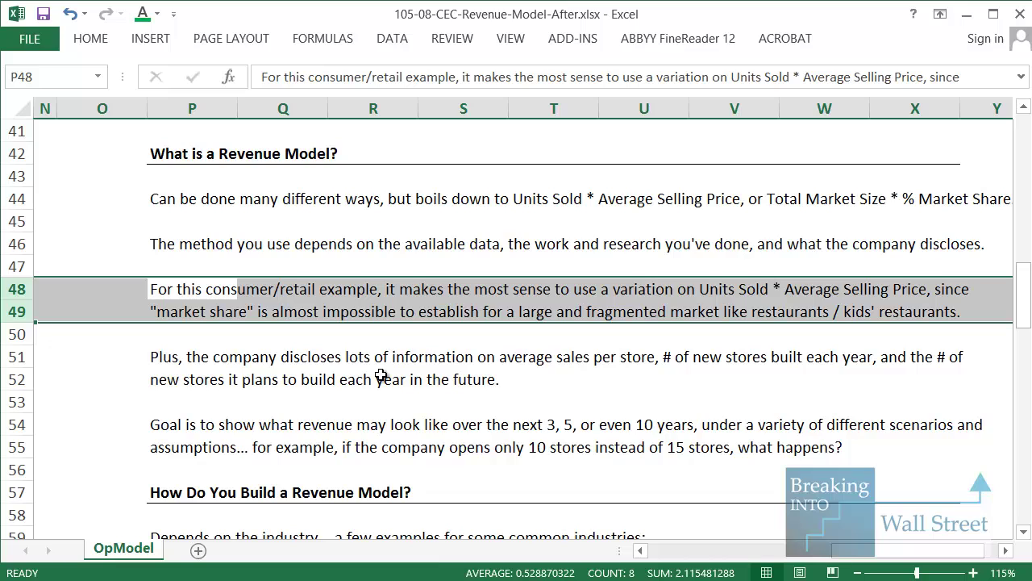
{"action": "left_click_drag", "start_coordinate": [196, 363], "coordinate": [405, 380]}
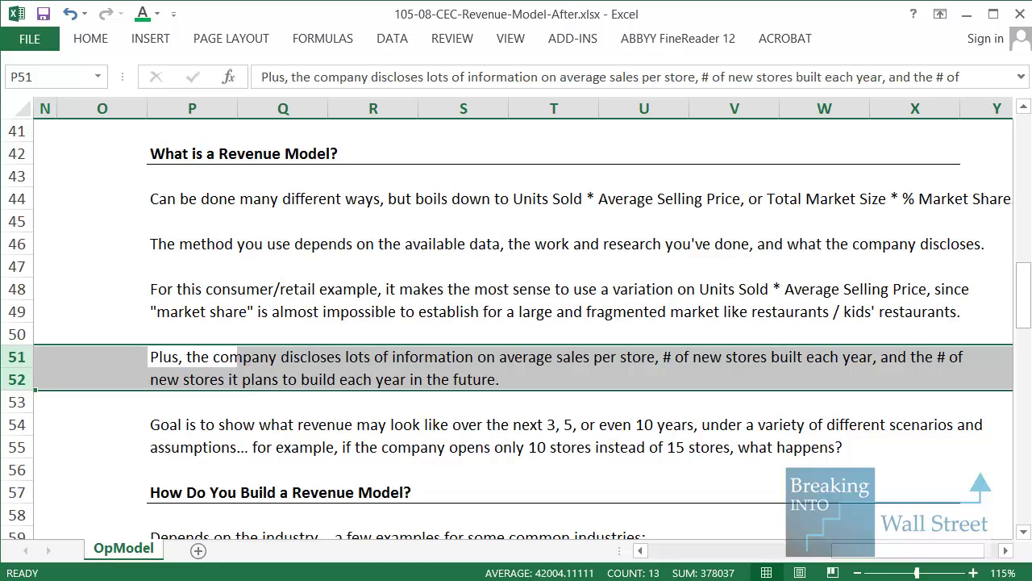
Switch to 105-08-CEC-Stores-Sales-per-Store.pdf in Adobe Acrobat and examine the store count and comparable store sales tables.
{"action": "key", "text": "alt+Tab"}
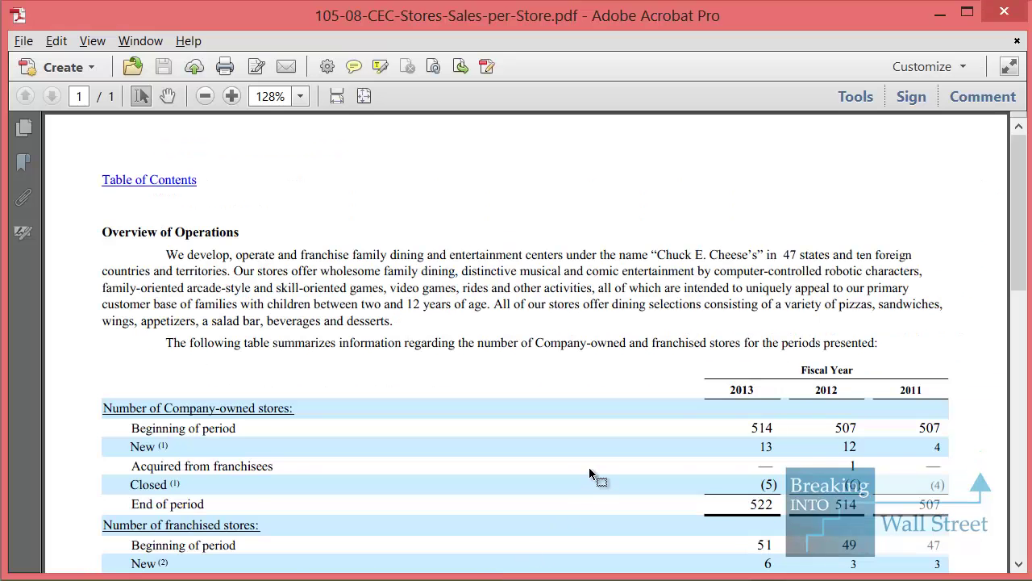
{"action": "scroll", "coordinate": [589, 466], "scroll_direction": "down", "scroll_amount": 1}
{"action": "scroll", "coordinate": [588, 466], "scroll_direction": "up", "scroll_amount": 1}
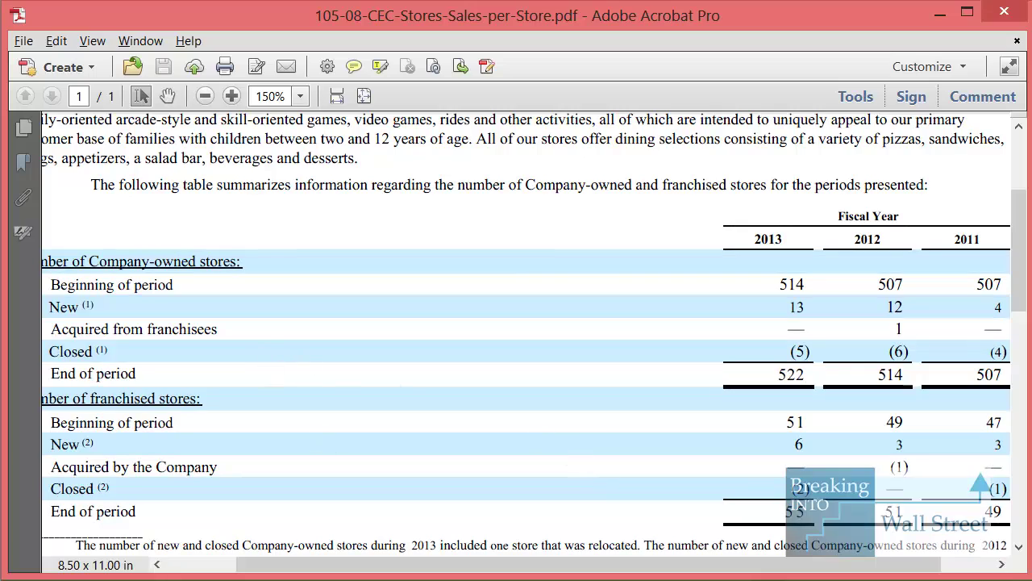
{"action": "scroll", "coordinate": [299, 387], "scroll_direction": "left", "scroll_amount": 1}
{"action": "scroll", "coordinate": [371, 490], "scroll_direction": "down", "scroll_amount": 5}
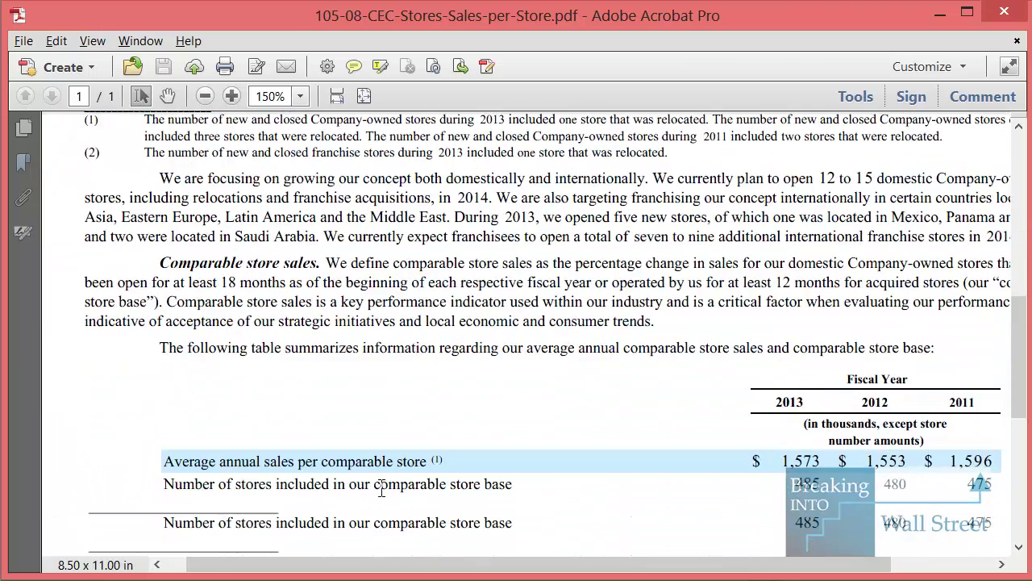
{"action": "scroll", "coordinate": [381, 491], "scroll_direction": "down", "scroll_amount": 2}
{"action": "scroll", "coordinate": [230, 389], "scroll_direction": "up", "scroll_amount": 1}
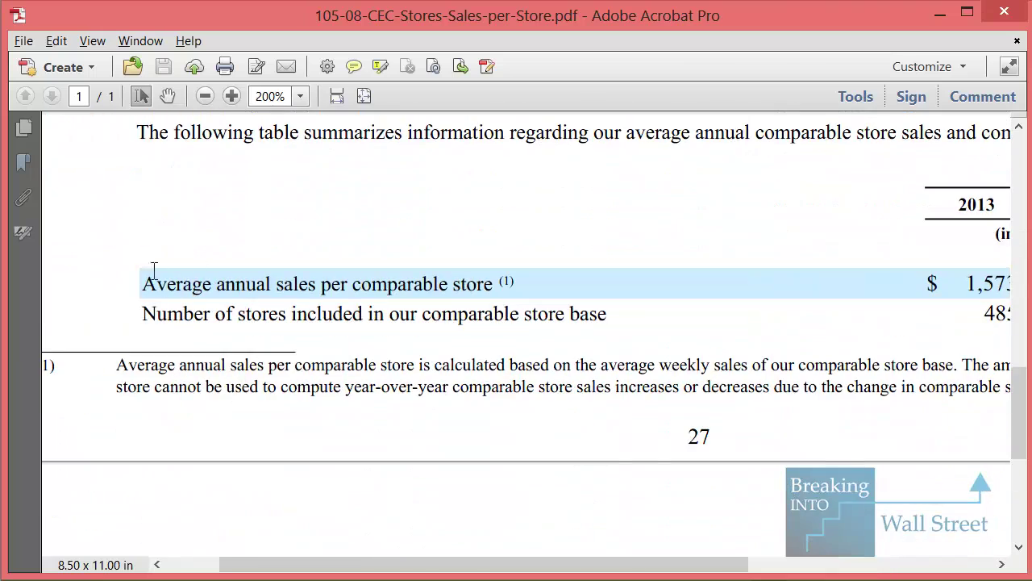
Box the average annual sales and store number lines in the comparable store table and return to the Company-owned store counts.
{"action": "left_click_drag", "start_coordinate": [136, 260], "coordinate": [644, 340]}
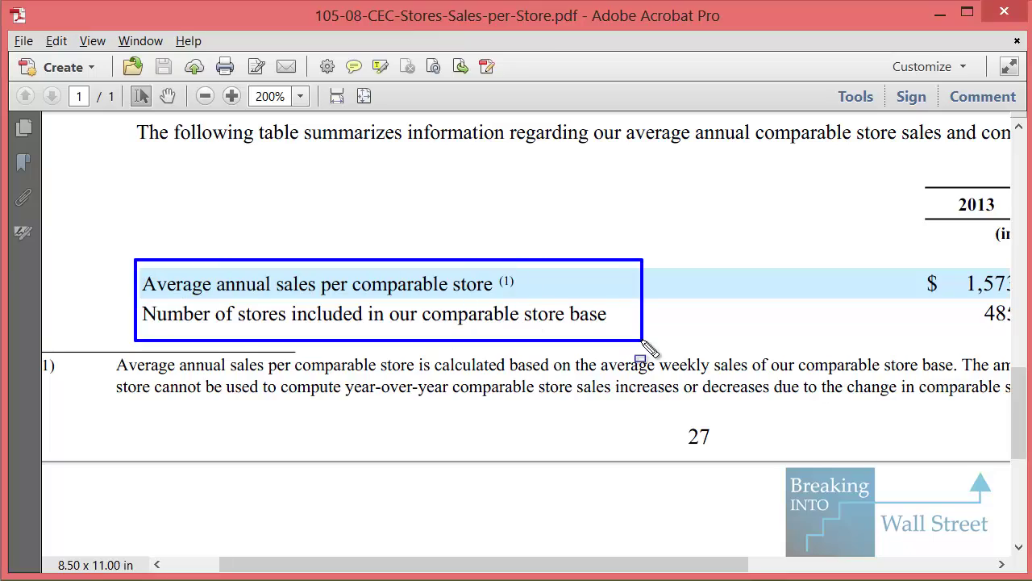
{"action": "left_click", "coordinate": [743, 343]}
{"action": "scroll", "coordinate": [743, 343], "scroll_direction": "up", "scroll_amount": 10}
{"action": "scroll", "coordinate": [744, 343], "scroll_direction": "up", "scroll_amount": 5}
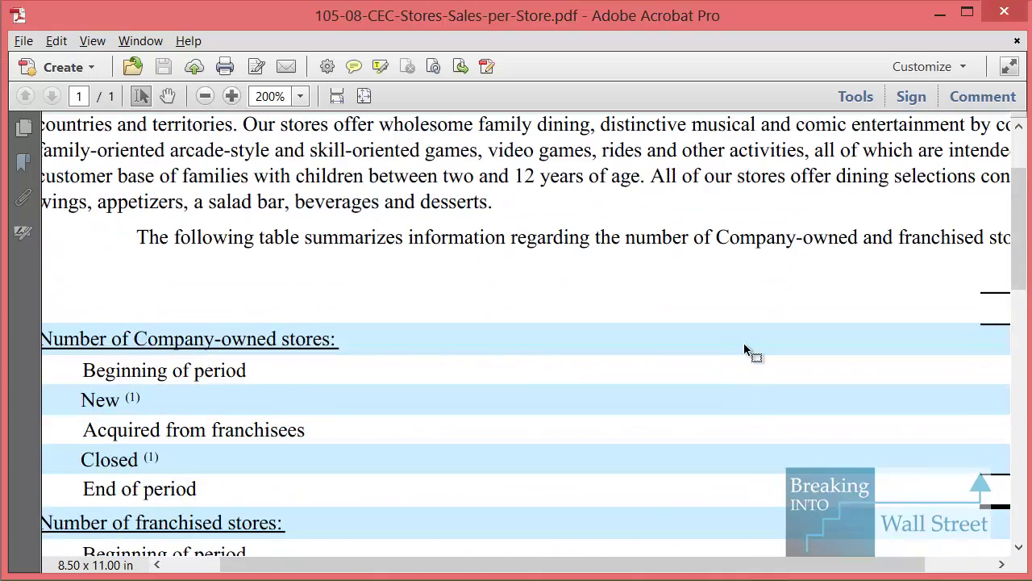
{"action": "scroll", "coordinate": [744, 347], "scroll_direction": "down", "scroll_amount": 1}
Switch to 105-08-CEC-Revenue-Model-After.xlsx in Excel and highlight the revenue model goal in rows 54–55.
{"action": "key", "text": "alt+Tab"}
{"action": "left_click", "coordinate": [237, 422]}
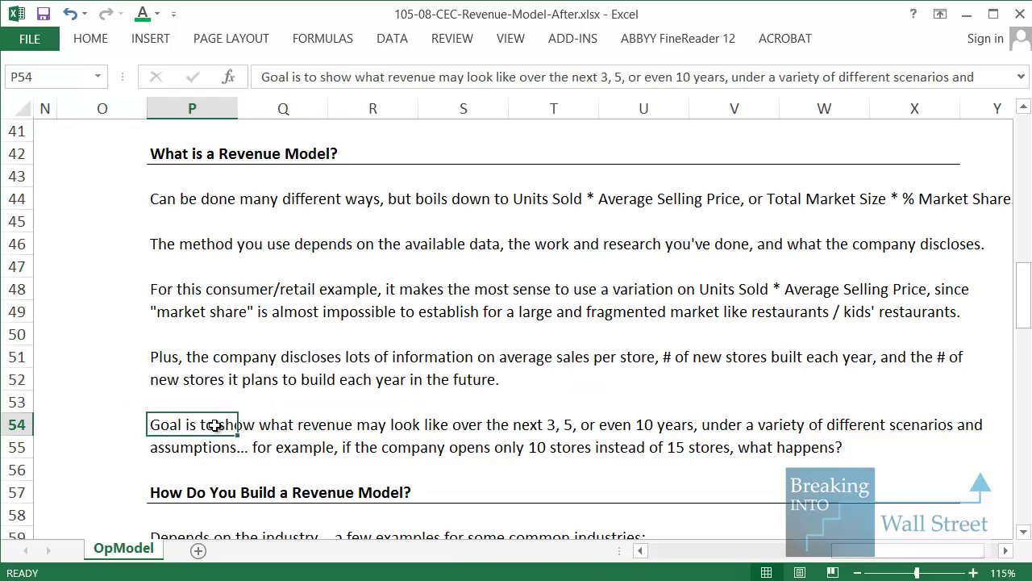
{"action": "scroll", "coordinate": [234, 424], "scroll_direction": "down", "scroll_amount": 2}
{"action": "key", "text": "shift+space"}
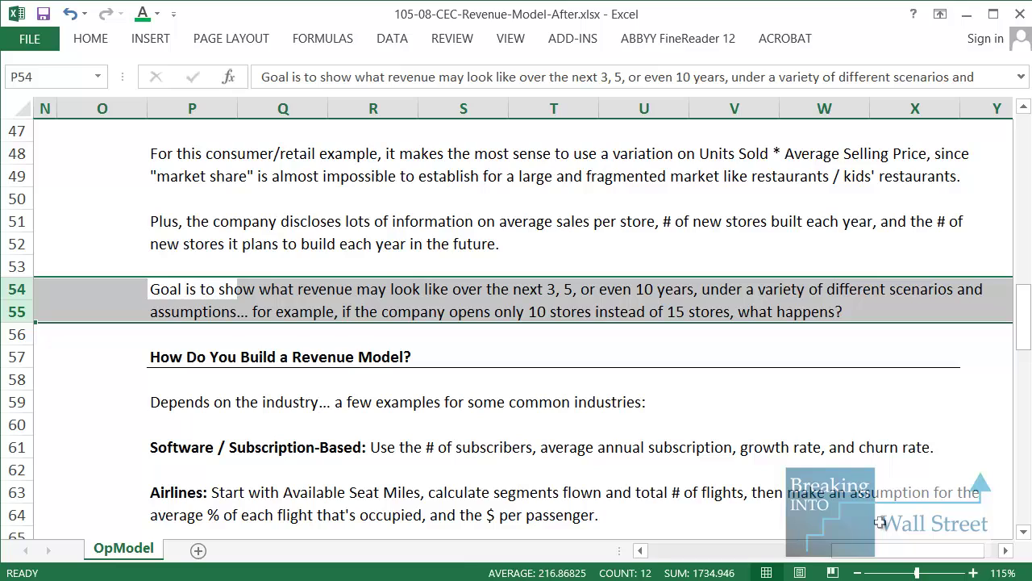
Highlight the "How Do You Build a Revenue Model?" section, followed by the Software / Subscription-Based example in row 61.
{"action": "scroll", "coordinate": [541, 484], "scroll_direction": "down", "scroll_amount": 2}
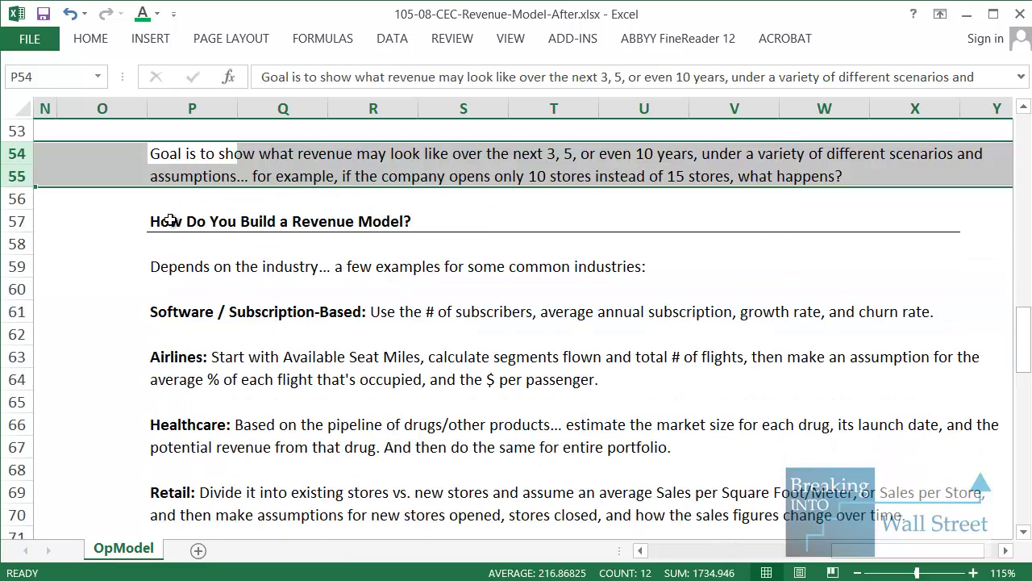
{"action": "left_click_drag", "start_coordinate": [166, 221], "coordinate": [929, 514]}
{"action": "scroll", "coordinate": [742, 428], "scroll_direction": "down", "scroll_amount": 1}
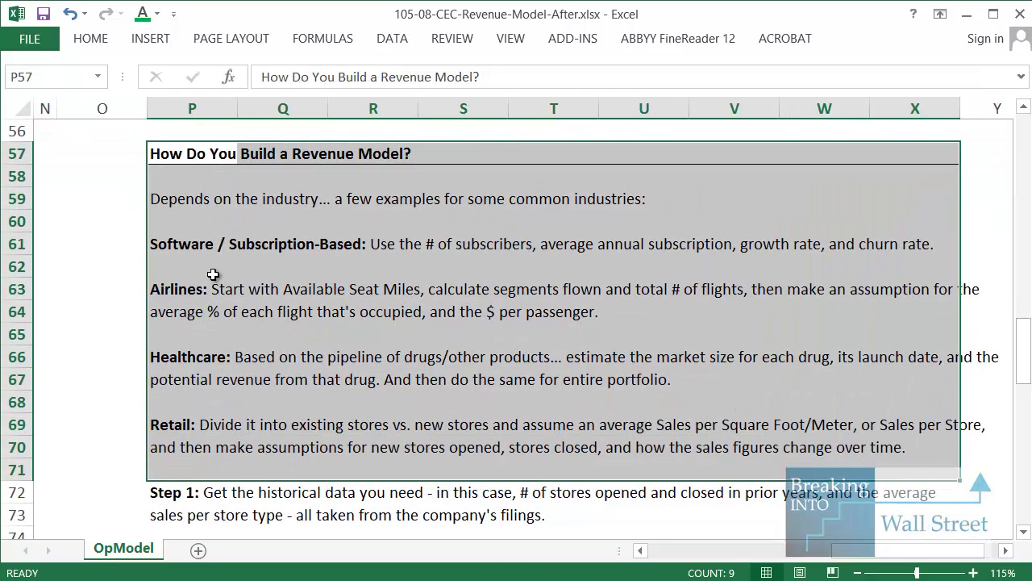
{"action": "left_click", "coordinate": [208, 246]}
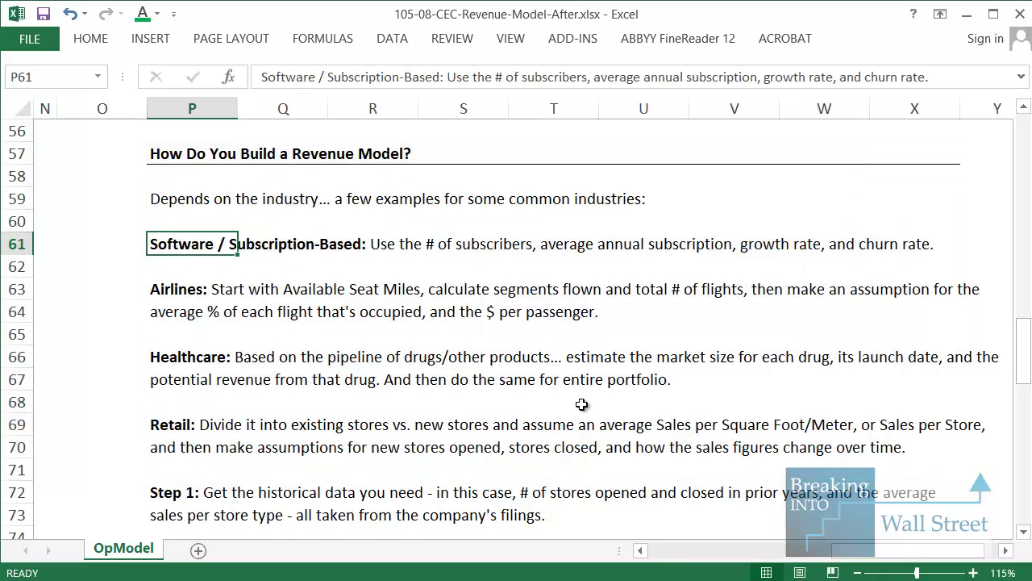
{"action": "scroll", "coordinate": [582, 404], "scroll_direction": "down", "scroll_amount": 1}
{"action": "key", "text": "shift+space"}
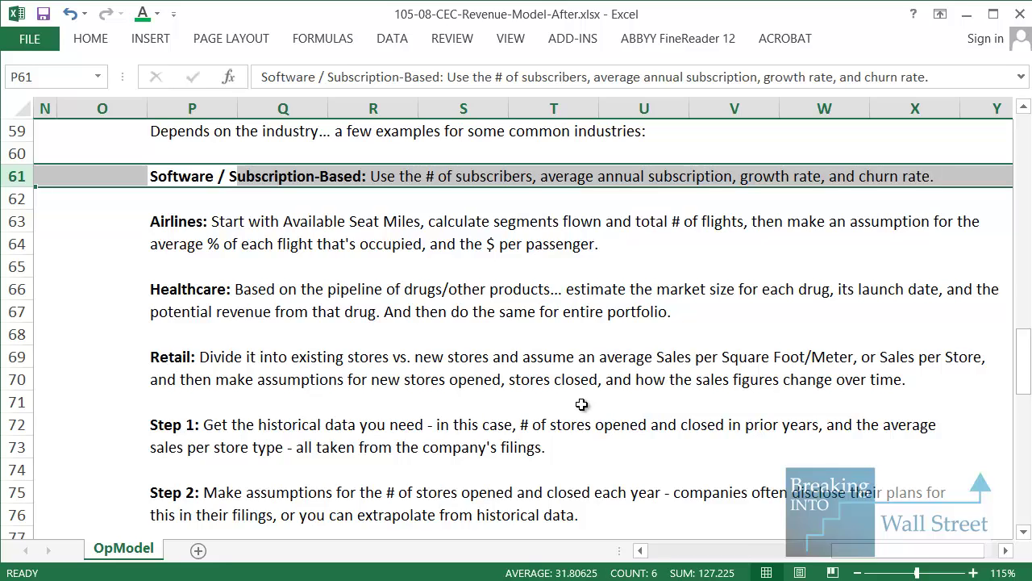
Highlight the Airlines example in rows 63–64.
{"action": "key", "text": "Down"}
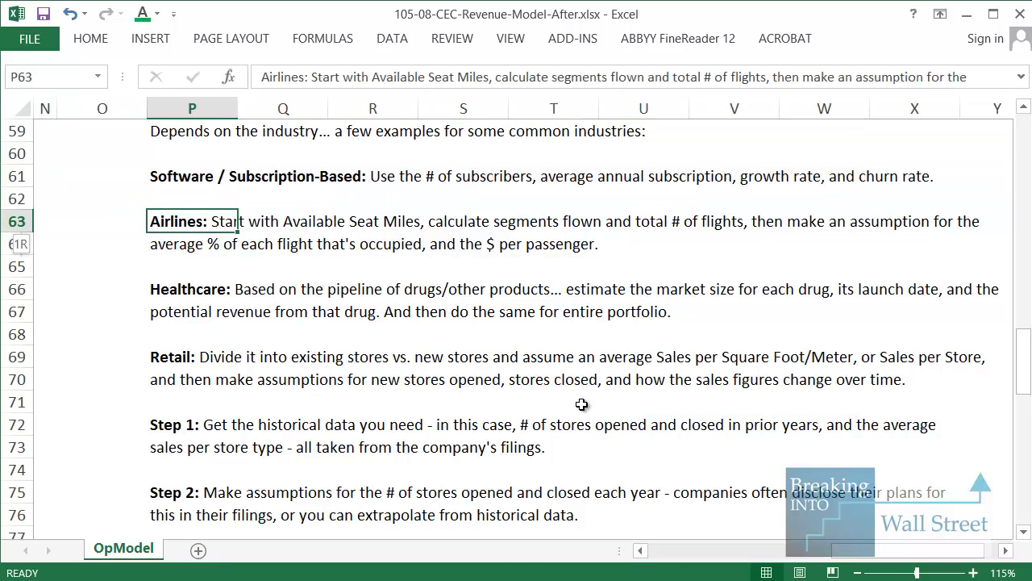
{"action": "key", "text": "Down"}
{"action": "key", "text": "shift+Down"}
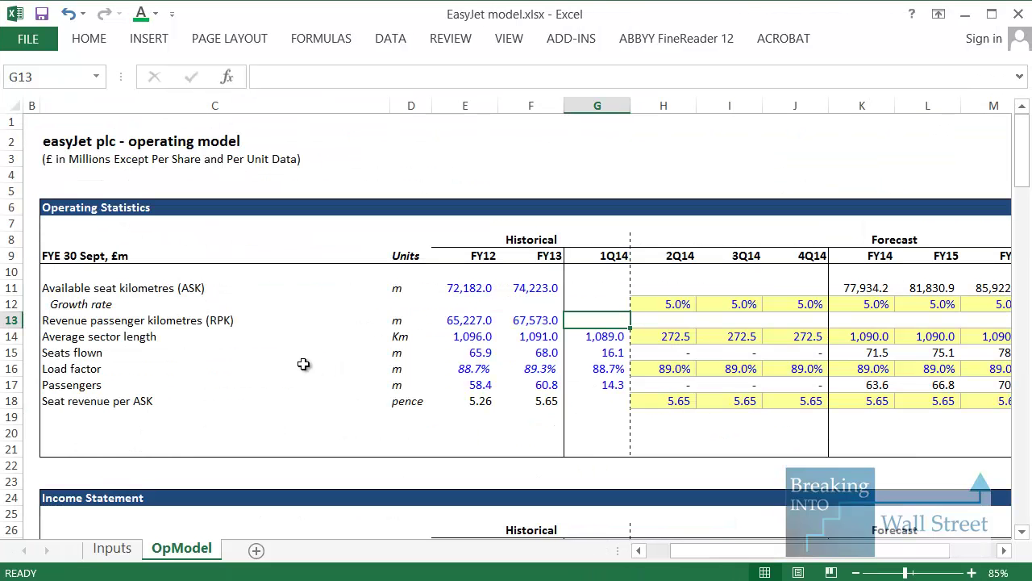
In EasyJet model.xlsx, enlarge the Operating Statistics and highlight the available seat kilometres and average sector length rows.
{"action": "scroll", "coordinate": [308, 377], "scroll_direction": "up", "scroll_amount": 1}
{"action": "left_click_drag", "start_coordinate": [567, 429], "coordinate": [19, 414]}
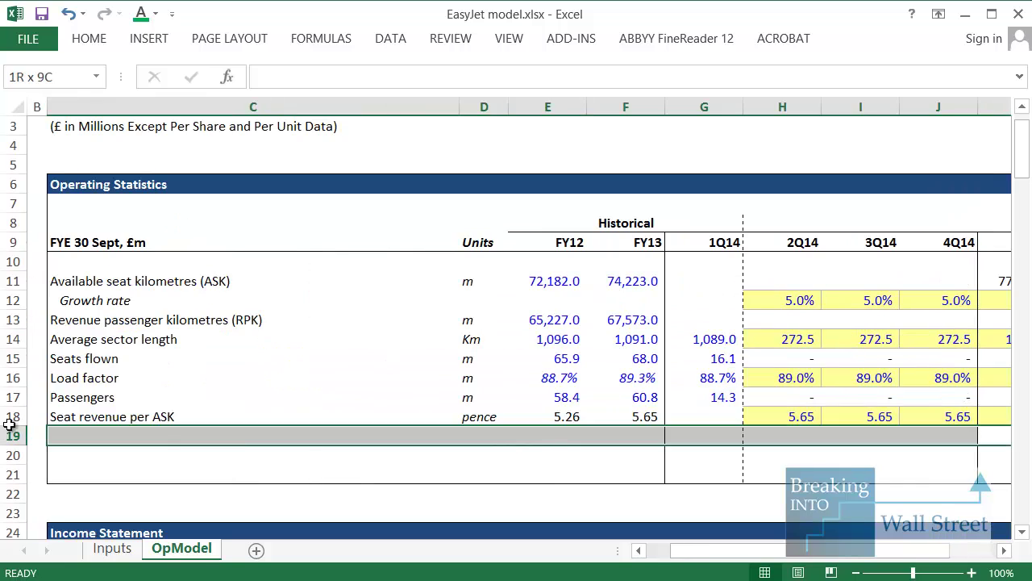
{"action": "scroll", "coordinate": [18, 414], "scroll_direction": "up", "scroll_amount": 1}
{"action": "left_click_drag", "start_coordinate": [121, 401], "coordinate": [2, 432]}
{"action": "left_click", "coordinate": [279, 288]}
{"action": "key", "text": "shift+Down"}
{"action": "key", "text": "shift+space"}
{"action": "key", "text": "Return"}
{"action": "key", "text": "Down"}
{"action": "key", "text": "Down"}
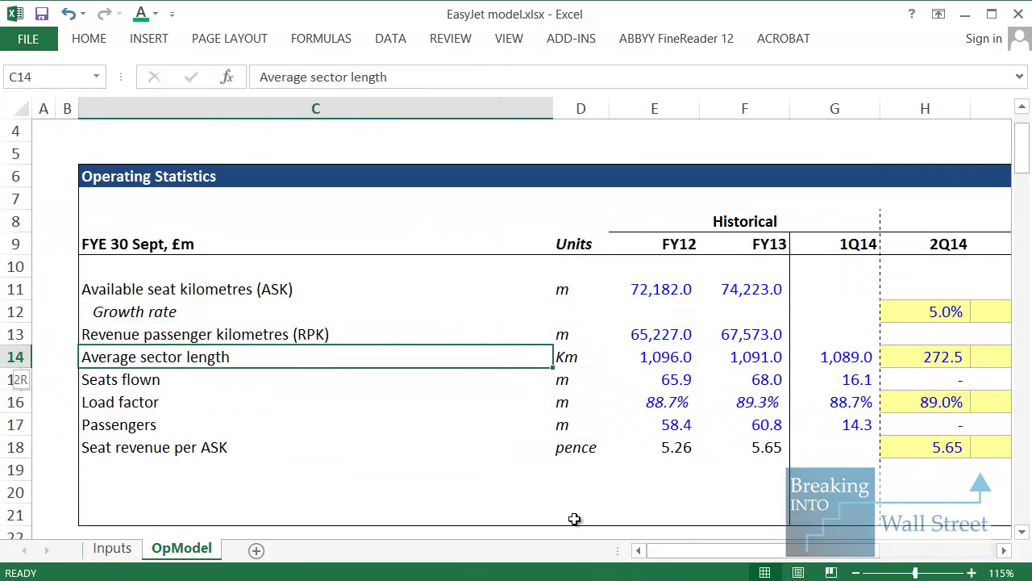
{"action": "key", "text": "shift+space"}
Highlight the seats flown, load factor, passengers and seat revenue per ASK rows in turn.
{"action": "left_click", "coordinate": [280, 400]}
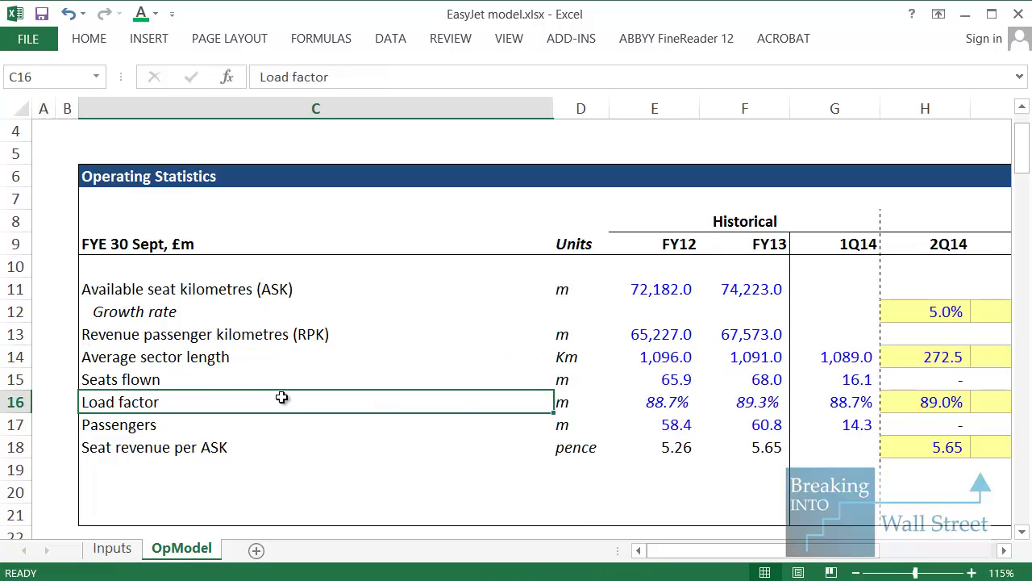
{"action": "left_click", "coordinate": [433, 377]}
{"action": "key", "text": "shift+space"}
{"action": "left_click_drag", "start_coordinate": [786, 549], "coordinate": [671, 556]}
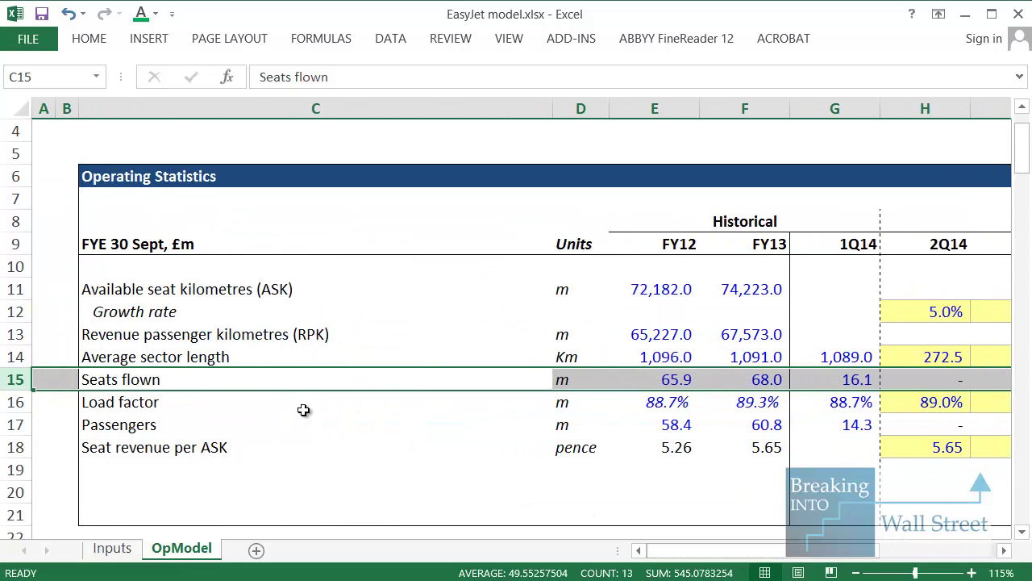
{"action": "left_click", "coordinate": [303, 404]}
{"action": "key", "text": "shift+space"}
{"action": "left_click", "coordinate": [302, 423]}
{"action": "key", "text": "shift+space"}
{"action": "left_click", "coordinate": [320, 447]}
{"action": "key", "text": "shift+space"}
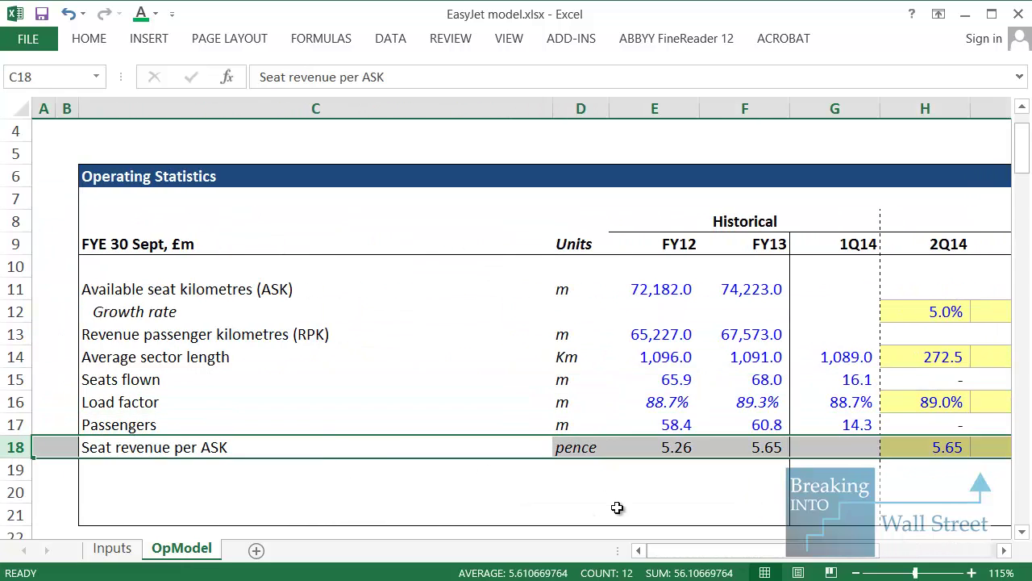
Review the FY14–FY18 forecast columns and select the projected revenue lines in rows 28–30 of the income statement.
{"action": "left_click_drag", "start_coordinate": [704, 557], "coordinate": [841, 562]}
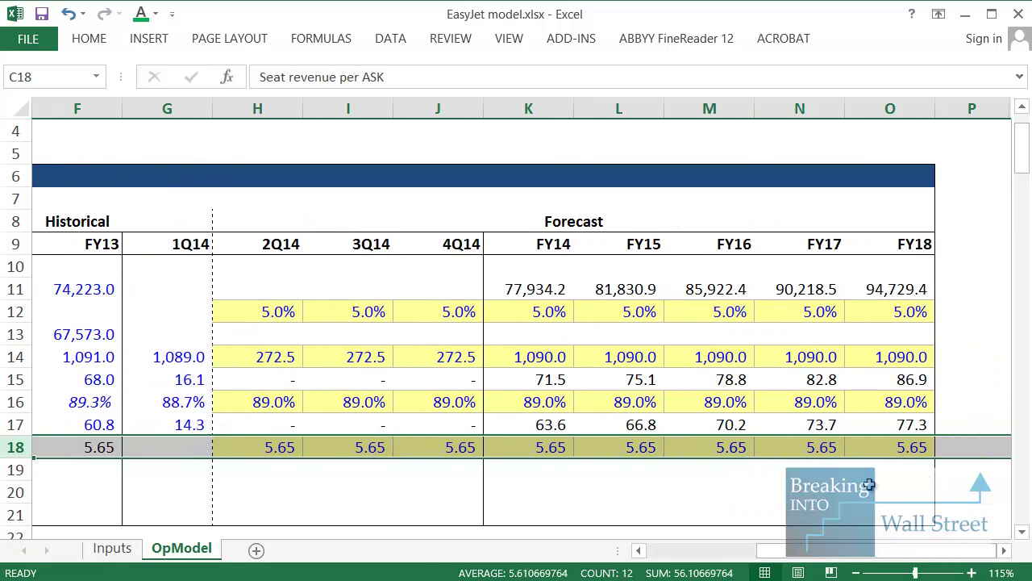
{"action": "scroll", "coordinate": [537, 323], "scroll_direction": "down", "scroll_amount": 6}
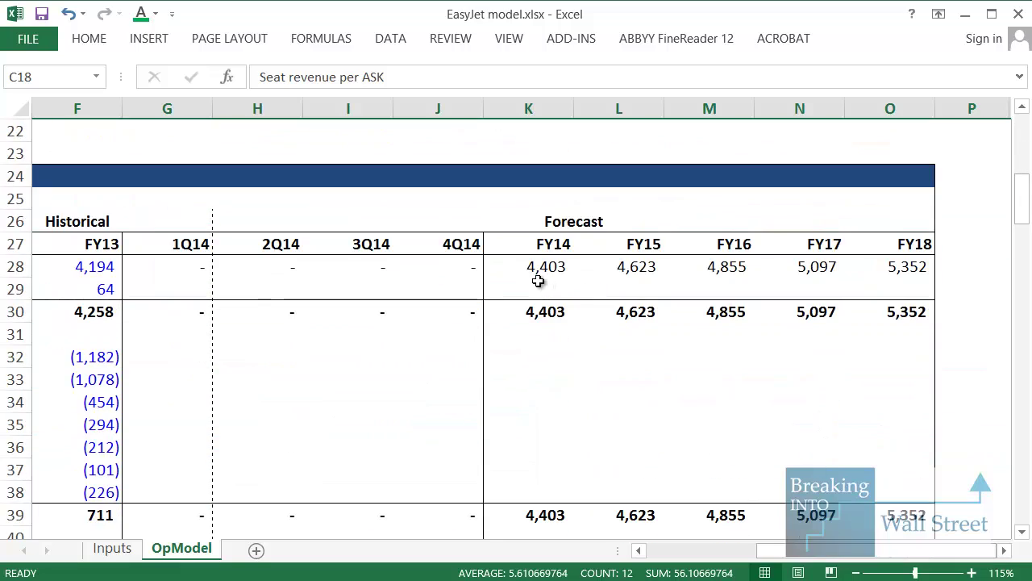
{"action": "left_click_drag", "start_coordinate": [537, 269], "coordinate": [894, 318]}
{"action": "scroll", "coordinate": [707, 415], "scroll_direction": "up", "scroll_amount": 5}
{"action": "left_click_drag", "start_coordinate": [709, 406], "coordinate": [17, 475]}
Return to the CEC notes and highlight the Healthcare example in rows 66–67, followed by the Retail example in rows 69–70.
{"action": "left_click", "coordinate": [183, 339]}
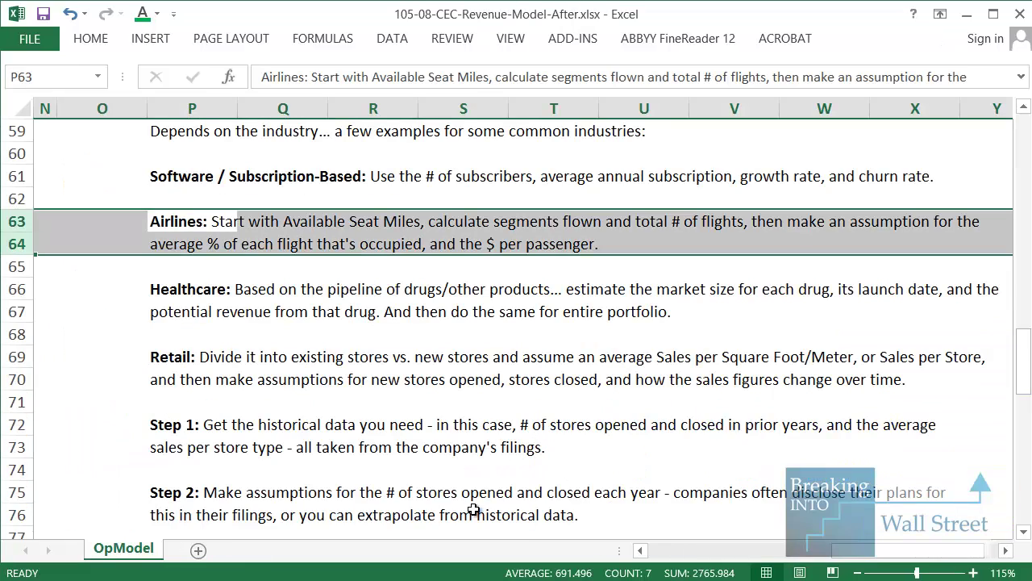
{"action": "left_click", "coordinate": [190, 291]}
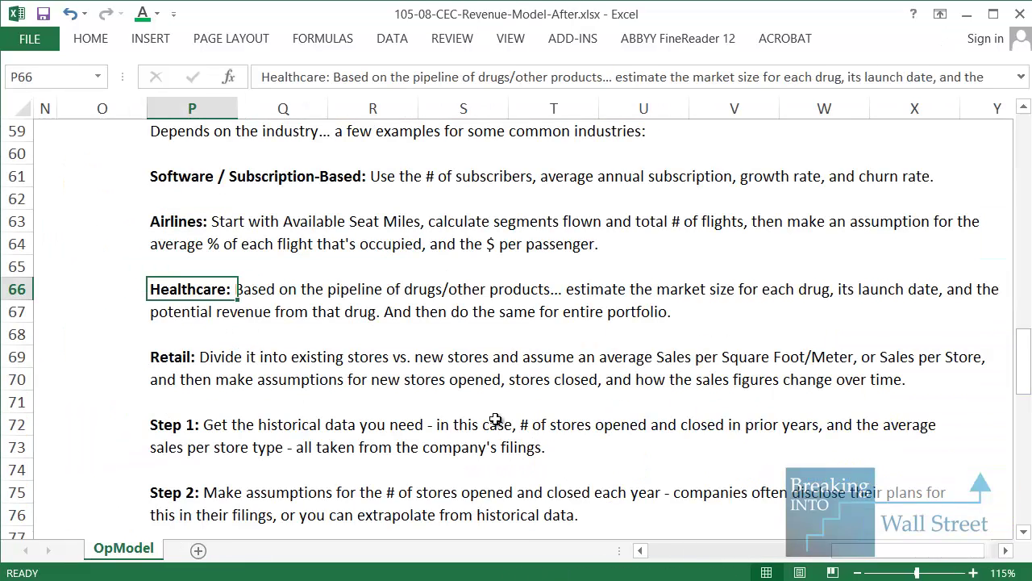
{"action": "left_click_drag", "start_coordinate": [16, 288], "coordinate": [16, 311]}
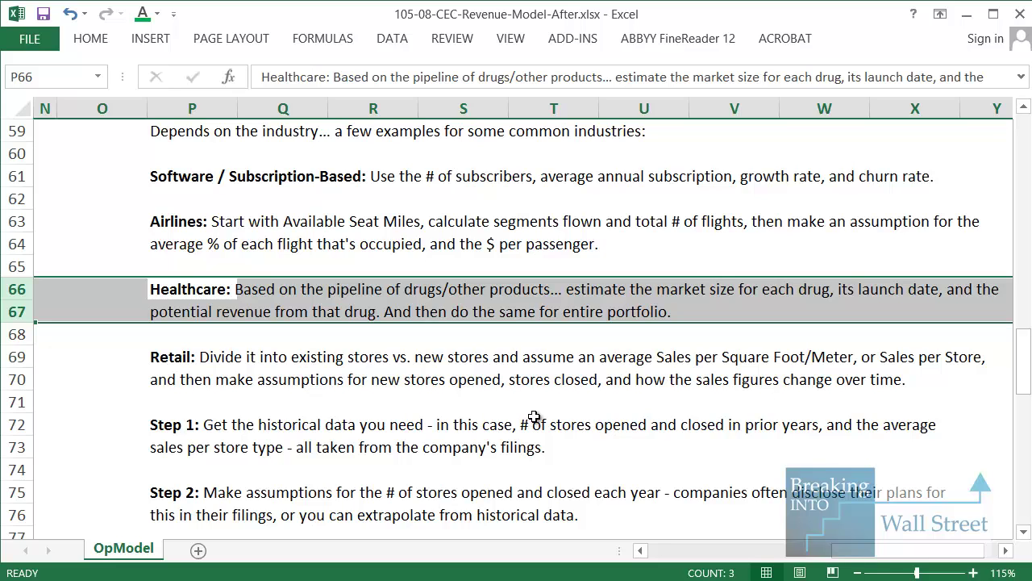
{"action": "left_click", "coordinate": [202, 358]}
{"action": "scroll", "coordinate": [231, 362], "scroll_direction": "down", "scroll_amount": 1}
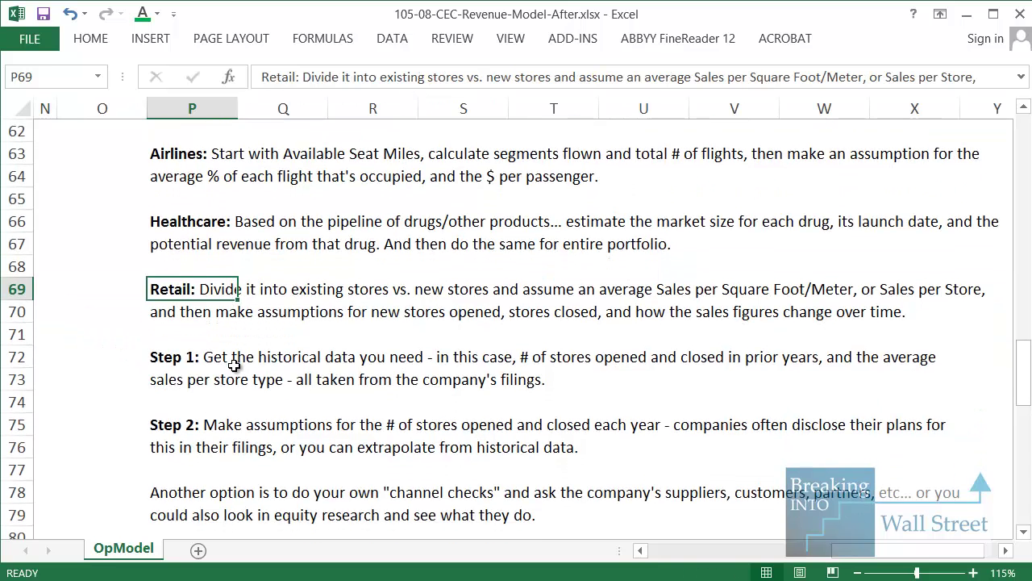
{"action": "scroll", "coordinate": [233, 365], "scroll_direction": "down", "scroll_amount": 1}
{"action": "left_click_drag", "start_coordinate": [16, 221], "coordinate": [16, 244]}
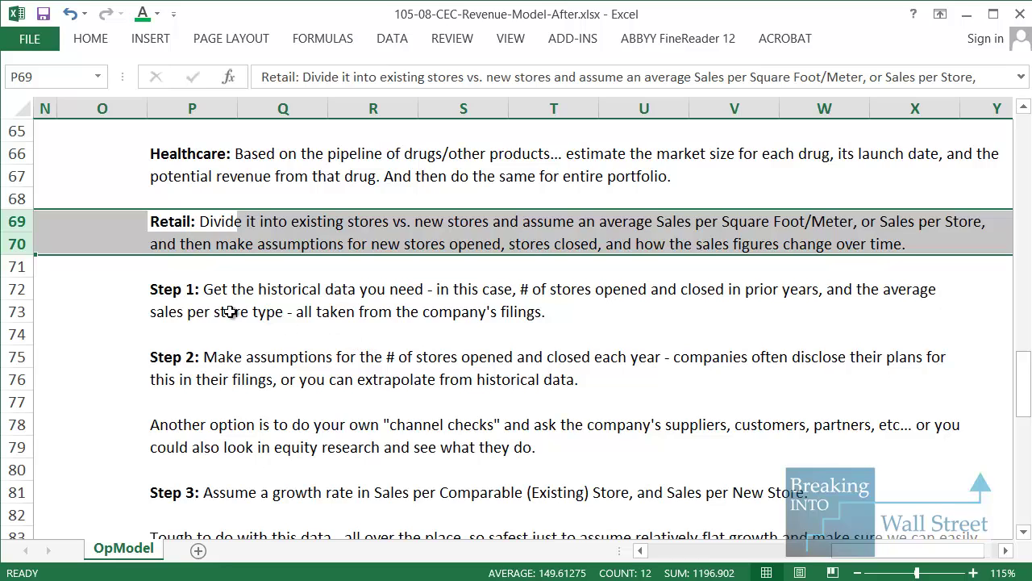
Highlight Step 1 on getting historical data in rows 72–73 and look over the remaining model-building steps.
{"action": "left_click", "coordinate": [208, 290]}
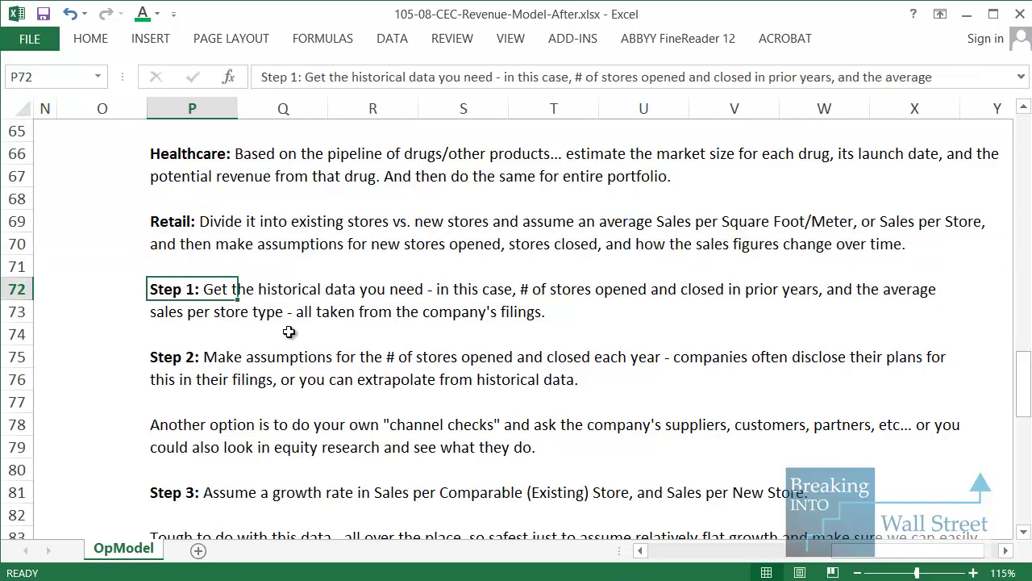
{"action": "scroll", "coordinate": [291, 330], "scroll_direction": "down", "scroll_amount": 2}
{"action": "key", "text": "shift+space"}
{"action": "key", "text": "shift+Down"}
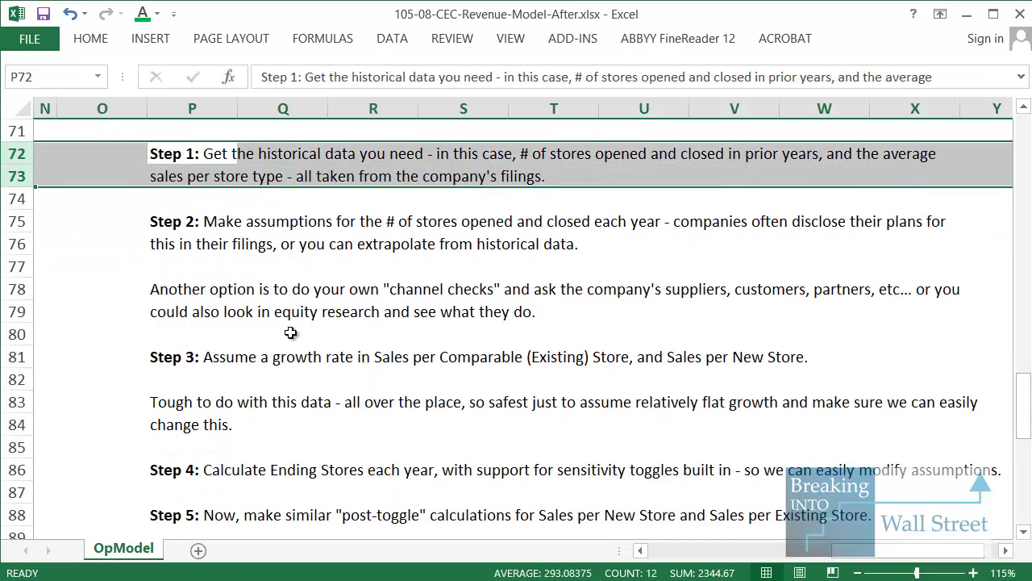
{"action": "scroll", "coordinate": [333, 375], "scroll_direction": "down", "scroll_amount": 3}
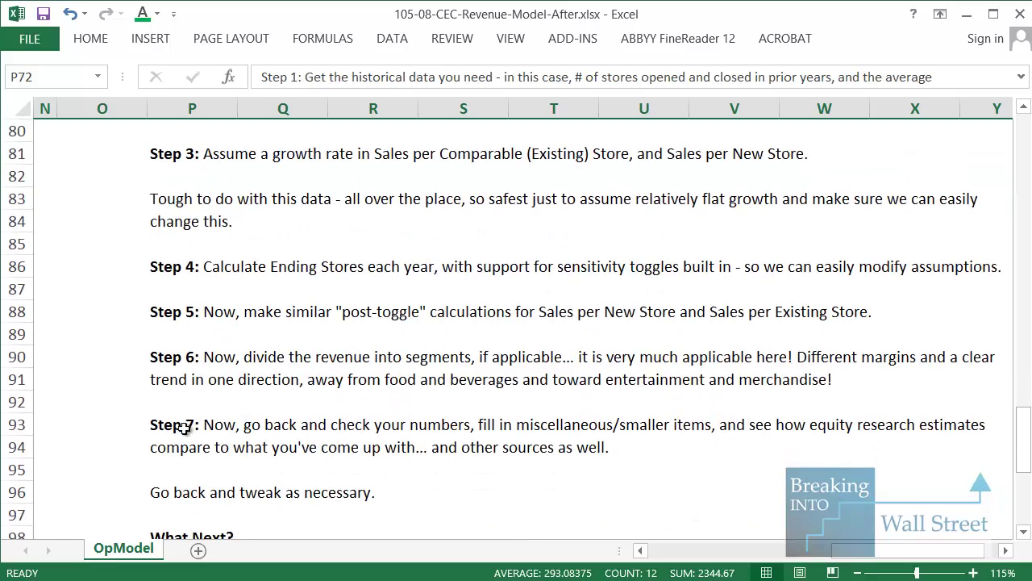
{"action": "scroll", "coordinate": [202, 427], "scroll_direction": "up", "scroll_amount": 1}
{"action": "scroll", "coordinate": [202, 427], "scroll_direction": "up", "scroll_amount": 2}
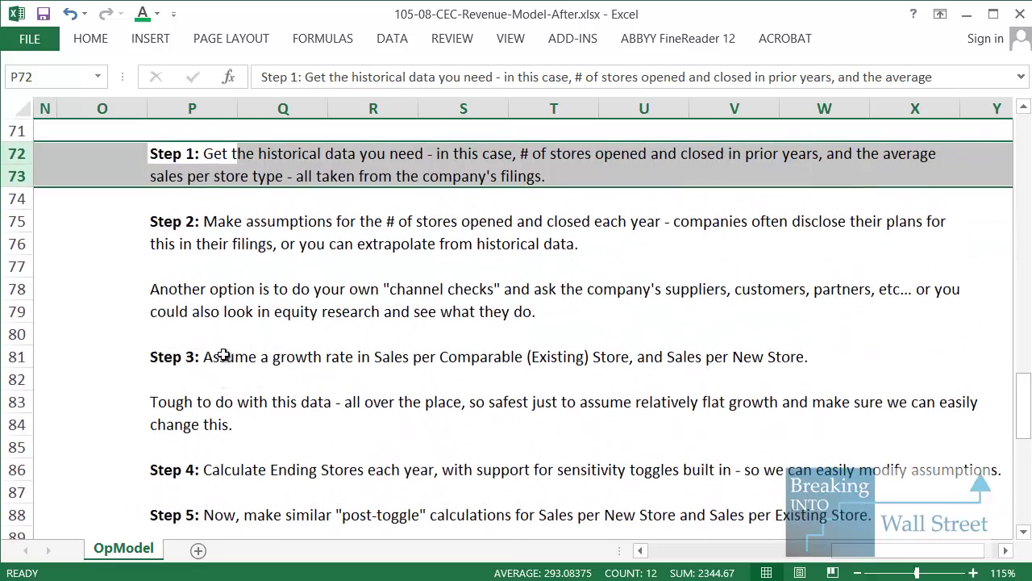
{"action": "scroll", "coordinate": [275, 228], "scroll_direction": "up", "scroll_amount": 1}
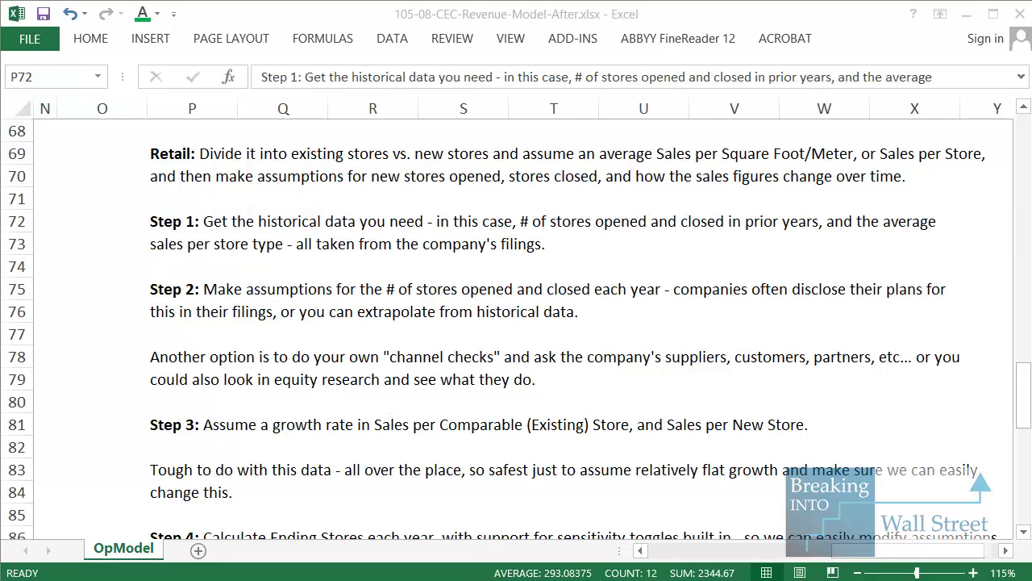
Switch to 105-08-CEC-Stores-Sales-per-Store-Old.pdf in Adobe Acrobat and view the 2010–2012 store count table.
{"action": "key", "text": "alt+Tab"}
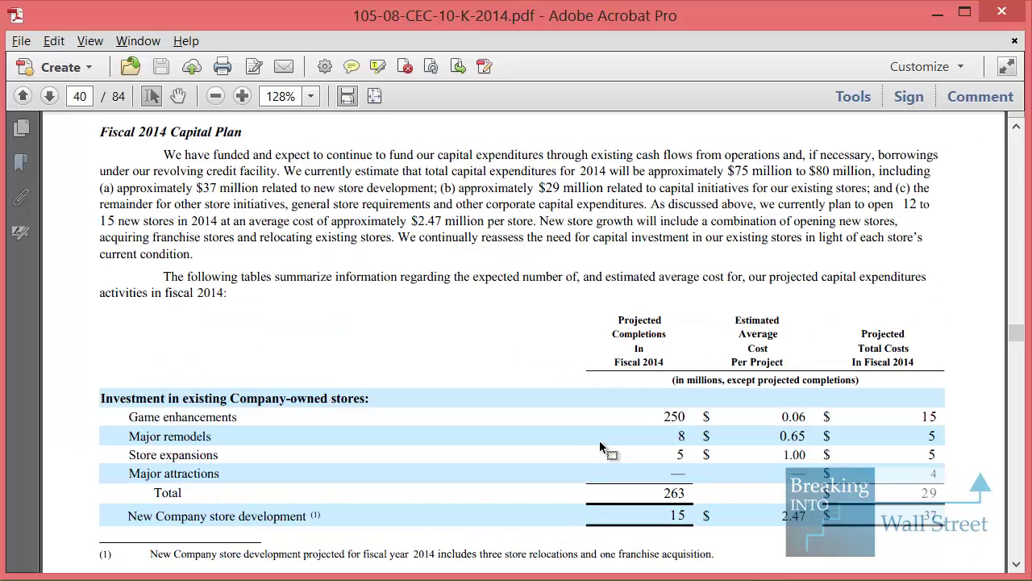
{"action": "key", "text": "ctrl+Tab"}
{"action": "scroll", "coordinate": [565, 379], "scroll_direction": "down", "scroll_amount": 3}
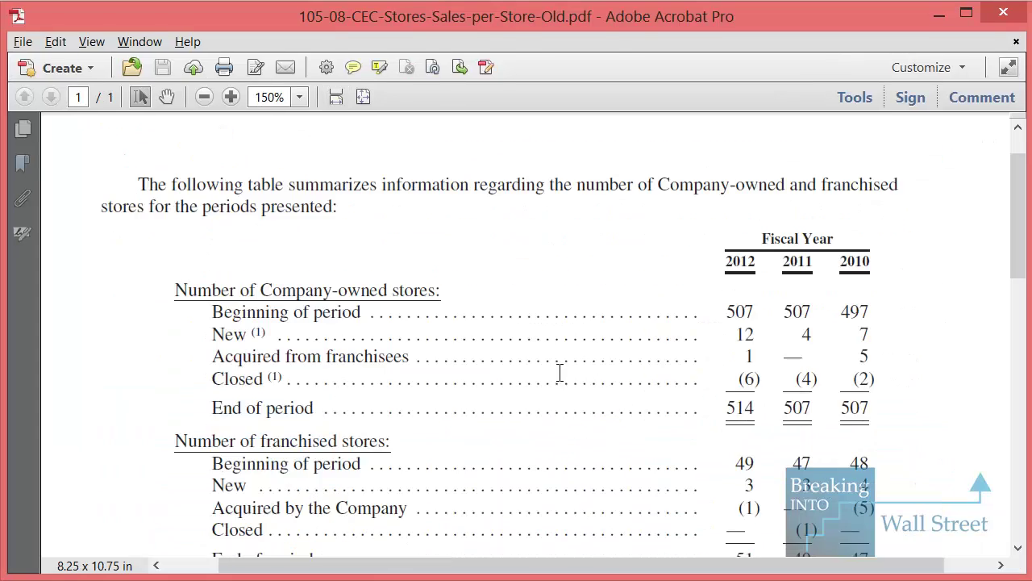
{"action": "scroll", "coordinate": [346, 249], "scroll_direction": "up", "scroll_amount": 2}
{"action": "scroll", "coordinate": [347, 274], "scroll_direction": "down", "scroll_amount": 1}
{"action": "scroll", "coordinate": [349, 275], "scroll_direction": "down", "scroll_amount": 2}
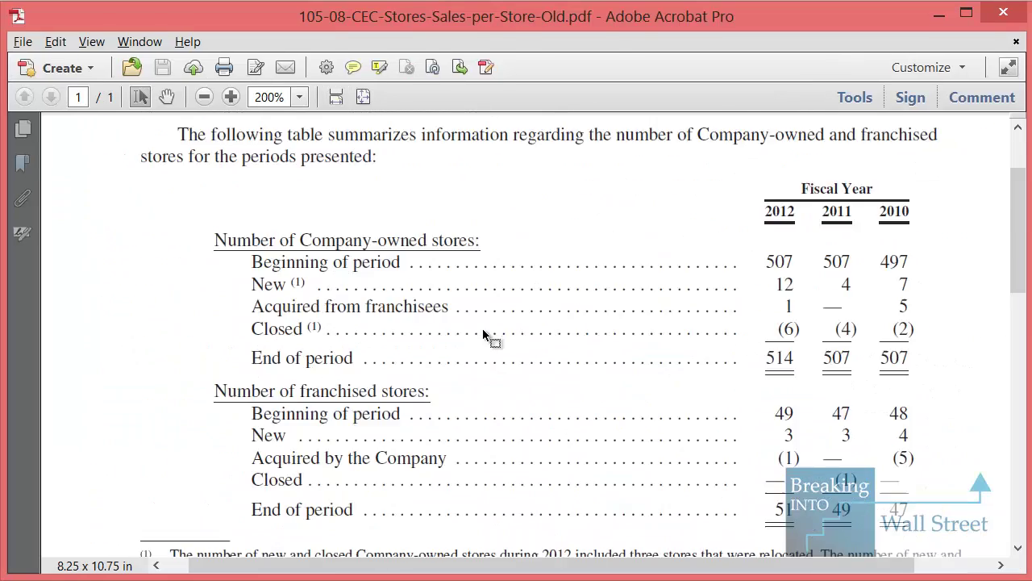
{"action": "scroll", "coordinate": [461, 246], "scroll_direction": "up", "scroll_amount": 1}
{"action": "scroll", "coordinate": [461, 266], "scroll_direction": "down", "scroll_amount": 1}
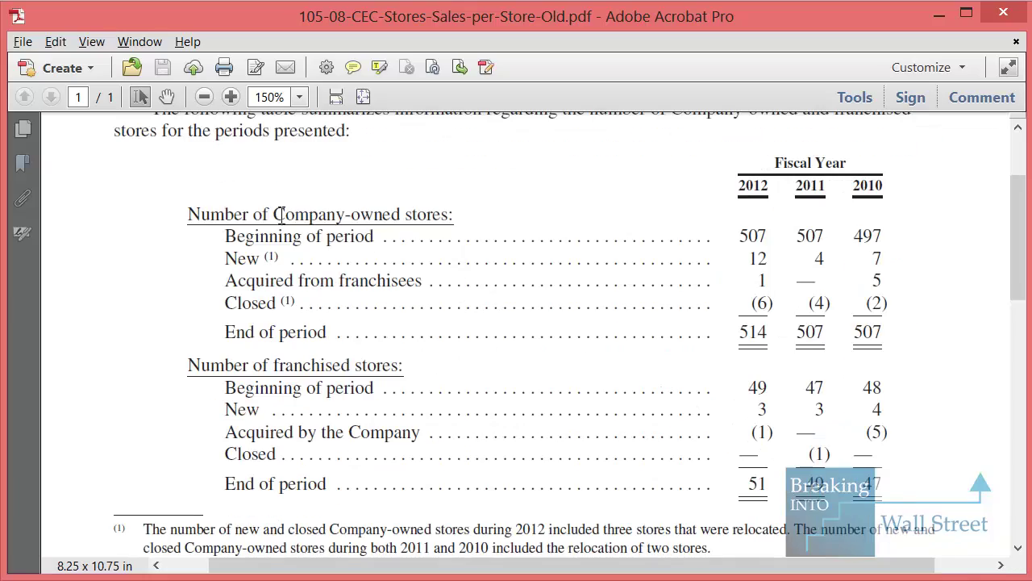
Select the older filing's Company-owned store counts and examine its average annual sales per comparable store.
{"action": "left_click_drag", "start_coordinate": [248, 212], "coordinate": [878, 300]}
{"action": "scroll", "coordinate": [686, 325], "scroll_direction": "down", "scroll_amount": 6}
{"action": "scroll", "coordinate": [708, 308], "scroll_direction": "down", "scroll_amount": 8}
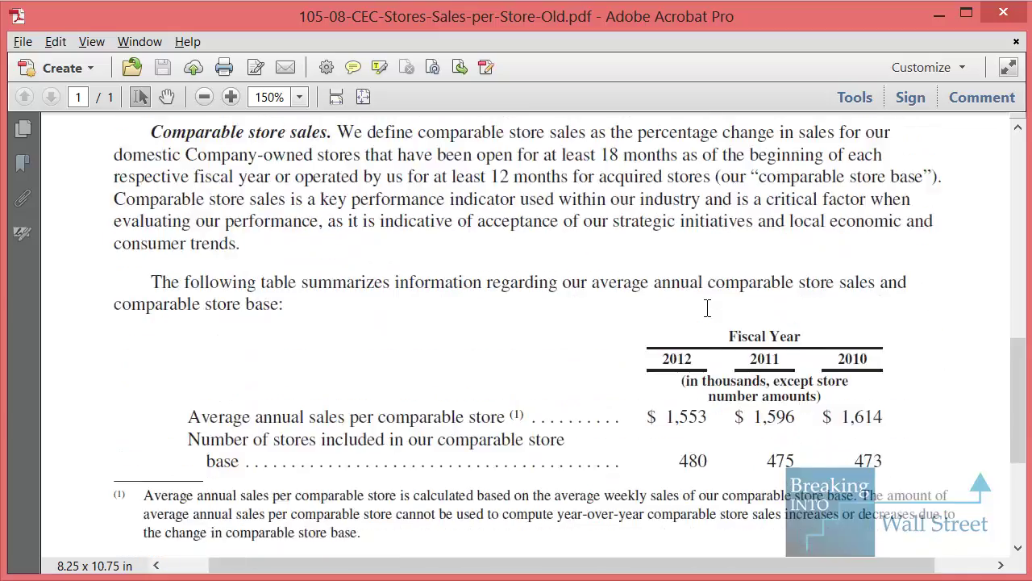
{"action": "left_click_drag", "start_coordinate": [187, 234], "coordinate": [342, 225]}
{"action": "scroll", "coordinate": [342, 259], "scroll_direction": "up", "scroll_amount": 1}
{"action": "left_click_drag", "start_coordinate": [214, 292], "coordinate": [868, 318]}
{"action": "scroll", "coordinate": [892, 321], "scroll_direction": "up", "scroll_amount": 1}
{"action": "scroll", "coordinate": [892, 321], "scroll_direction": "up", "scroll_amount": 15}
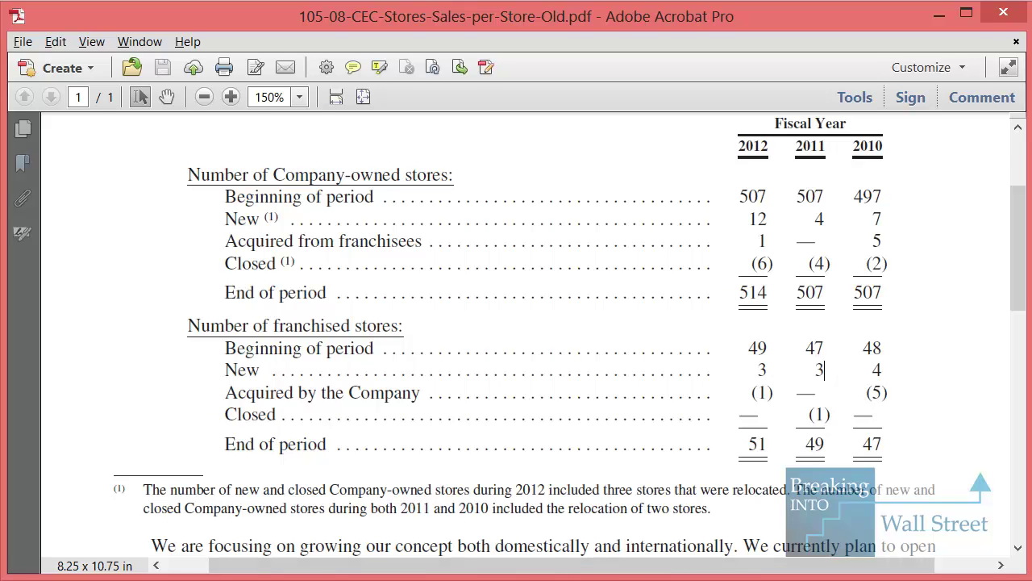
Switch to 105-08-CEC-Stores-Sales-per-Store.pdf and select the Company-owned store lines down to End of period.
{"action": "key", "text": "ctrl+Tab"}
{"action": "key", "text": "ctrl+equal"}
{"action": "scroll", "coordinate": [680, 405], "scroll_direction": "down", "scroll_amount": 2}
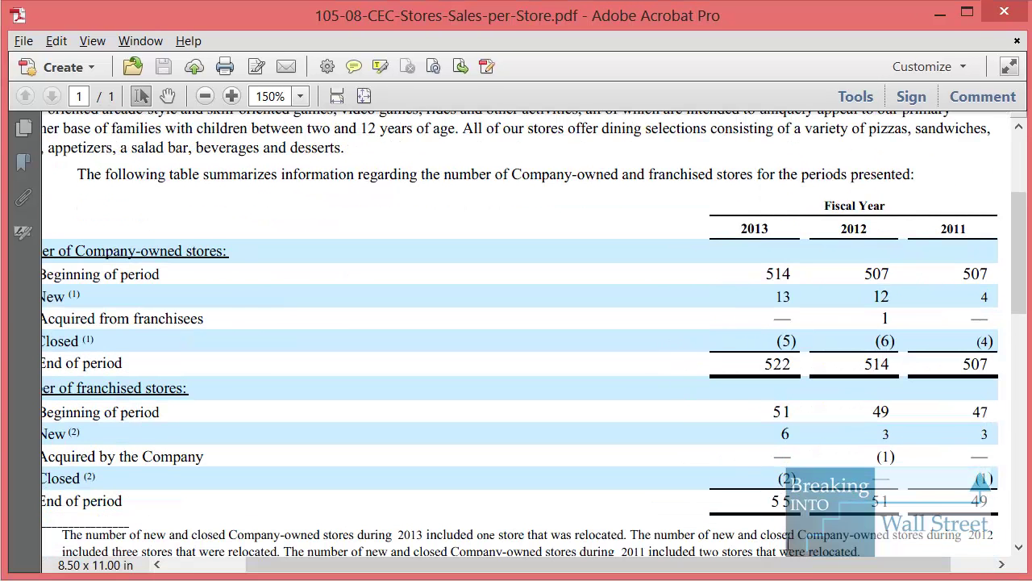
{"action": "scroll", "coordinate": [516, 323], "scroll_direction": "left", "scroll_amount": 3}
{"action": "left_click_drag", "start_coordinate": [147, 272], "coordinate": [330, 341]}
{"action": "left_click", "coordinate": [258, 350]}
{"action": "scroll", "coordinate": [247, 348], "scroll_direction": "up", "scroll_amount": 1}
{"action": "left_click_drag", "start_coordinate": [115, 310], "coordinate": [231, 371]}
{"action": "scroll", "coordinate": [242, 338], "scroll_direction": "down", "scroll_amount": 2}
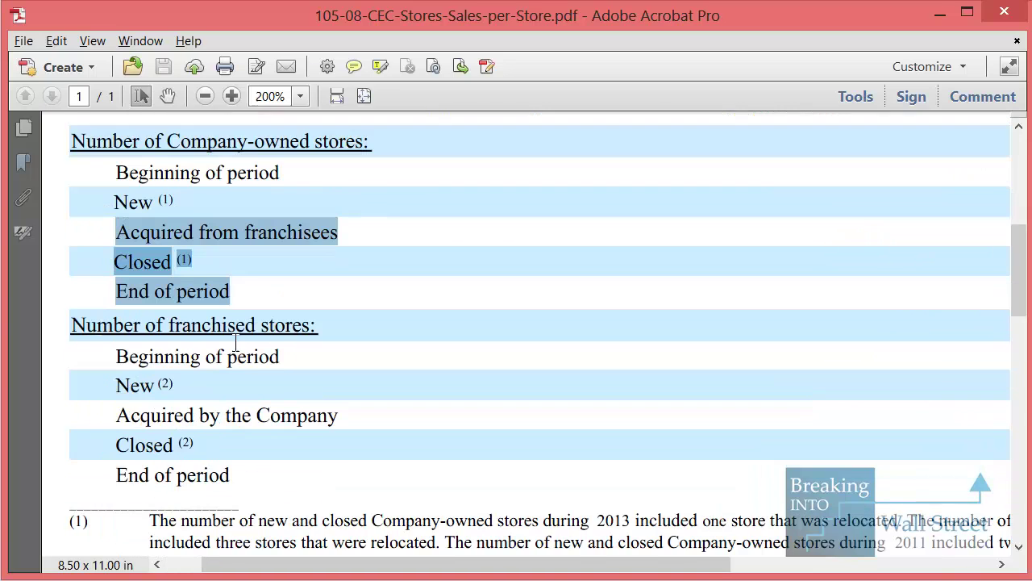
Fit the store count table to the window width, switch to 105-08-CEC-Revenue-Model-After.xlsx in Excel and go to the Revenue Assumptions section.
{"action": "key", "text": "ctrl+2"}
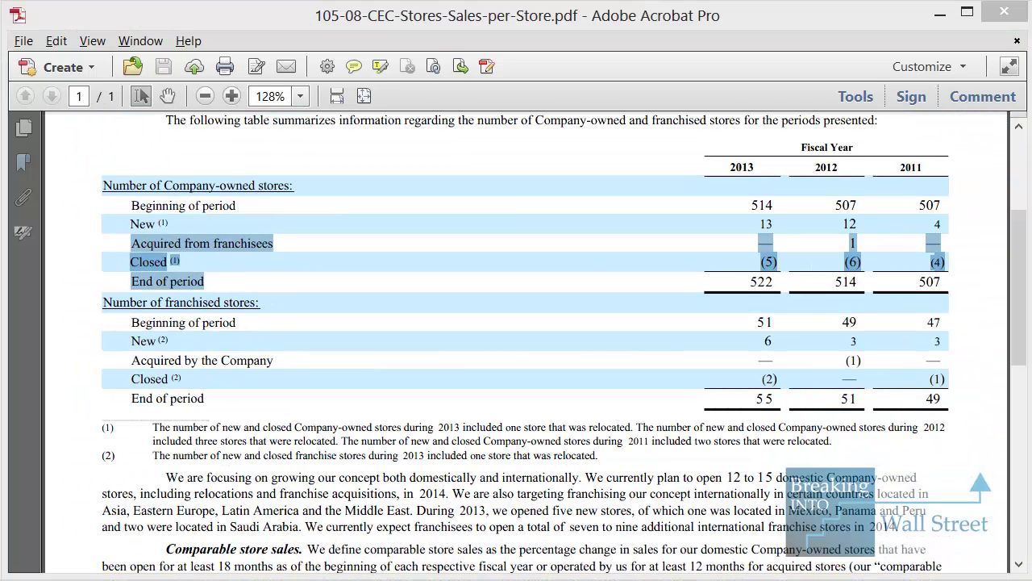
{"action": "key", "text": "alt+Tab"}
{"action": "scroll", "coordinate": [594, 517], "scroll_direction": "left", "scroll_amount": 6}
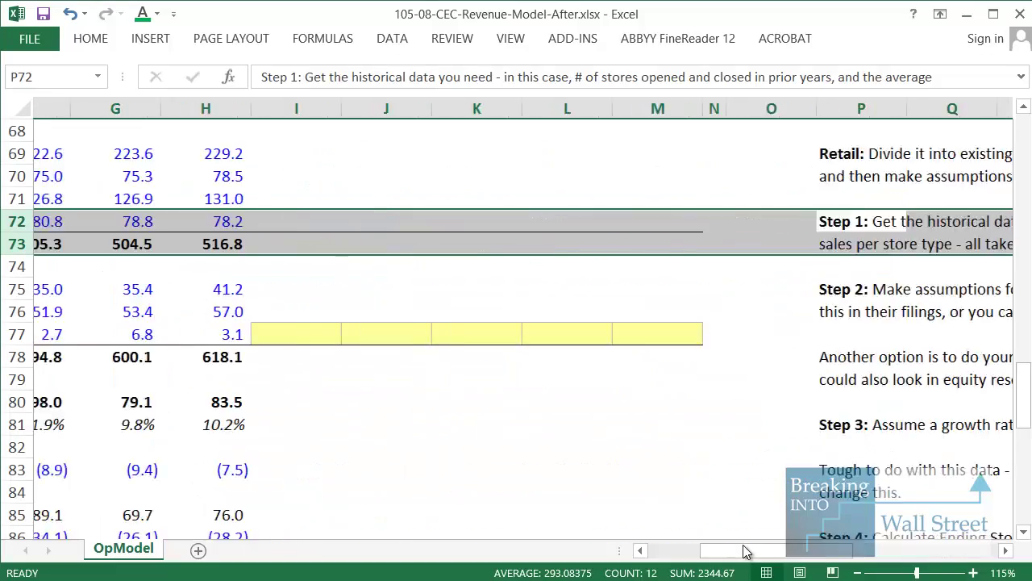
{"action": "scroll", "coordinate": [484, 435], "scroll_direction": "up", "scroll_amount": 6}
{"action": "left_click_drag", "start_coordinate": [476, 444], "coordinate": [33, 387]}
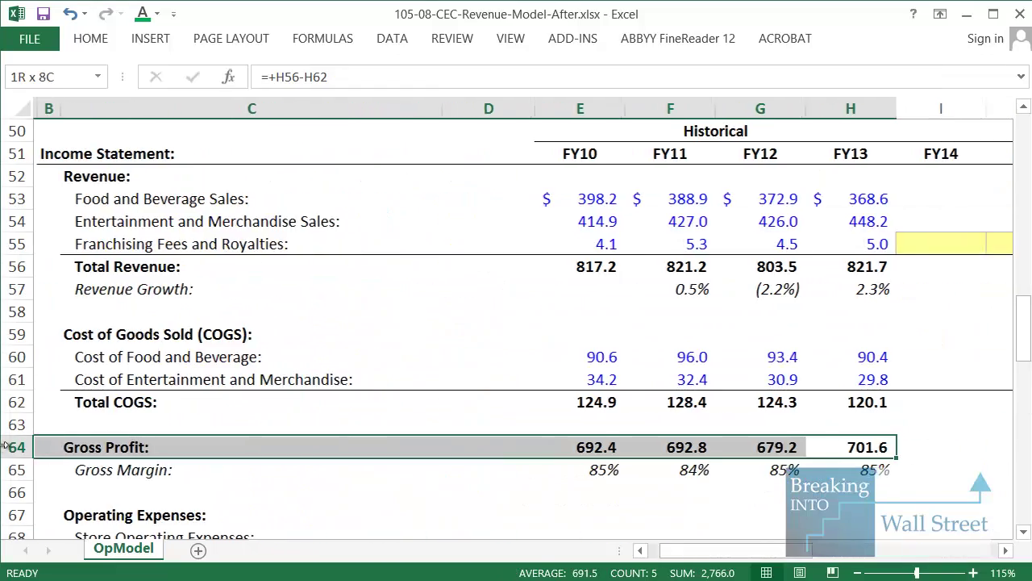
{"action": "scroll", "coordinate": [345, 277], "scroll_direction": "up", "scroll_amount": 6}
{"action": "scroll", "coordinate": [345, 276], "scroll_direction": "up", "scroll_amount": 3}
{"action": "scroll", "coordinate": [339, 276], "scroll_direction": "down", "scroll_amount": 1}
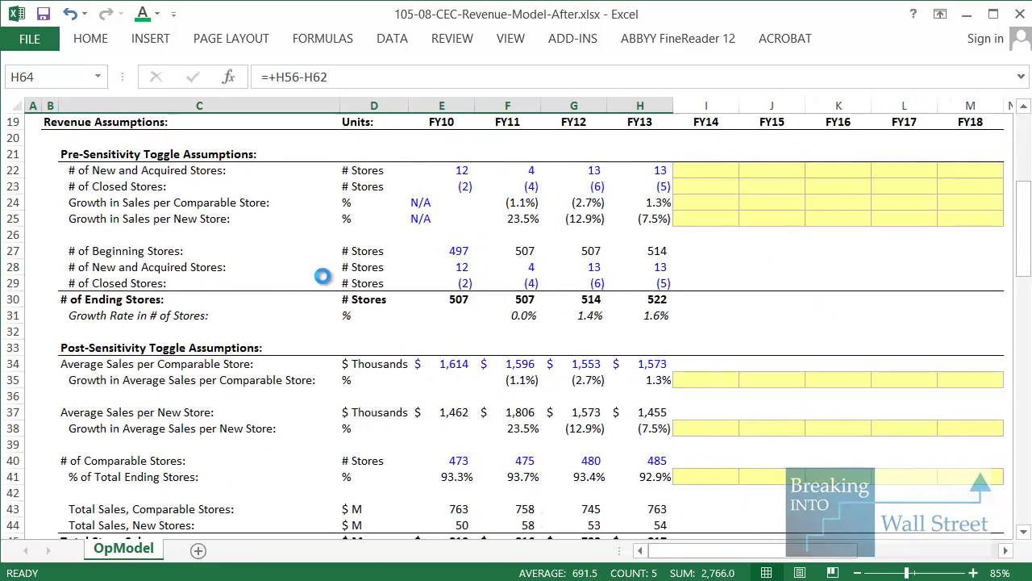
{"action": "scroll", "coordinate": [322, 277], "scroll_direction": "down", "scroll_amount": 1}
{"action": "left_click", "coordinate": [323, 299]}
{"action": "scroll", "coordinate": [272, 279], "scroll_direction": "up", "scroll_amount": 2}
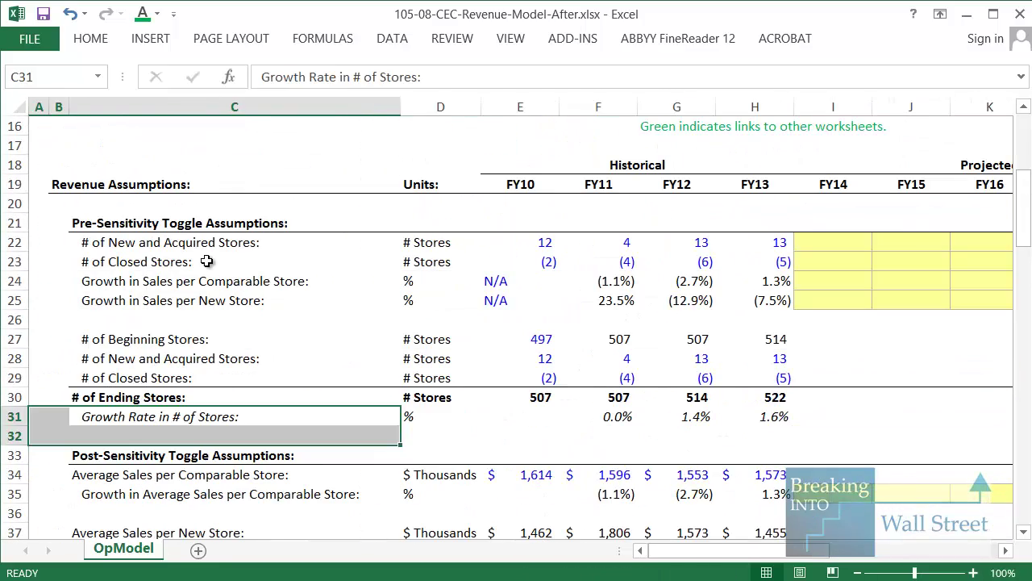
Select rows 22–23 to point out the historical numbers of new, acquired and closed stores.
{"action": "key", "text": "Up"}
{"action": "key", "text": "Up"}
{"action": "key", "text": "Up"}
{"action": "key", "text": "Up"}
{"action": "key", "text": "Up"}
{"action": "key", "text": "Up"}
{"action": "key", "text": "Up"}
{"action": "key", "text": "Up"}
{"action": "key", "text": "Right"}
{"action": "key", "text": "Right"}
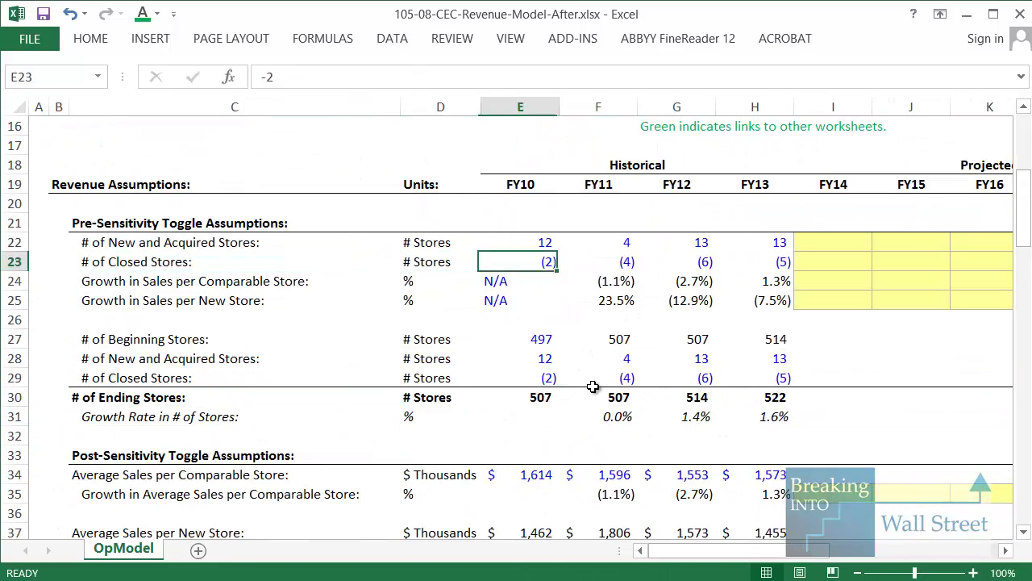
{"action": "key", "text": "Right"}
{"action": "key", "text": "Down"}
{"action": "key", "text": "Up"}
{"action": "key", "text": "Left"}
{"action": "key", "text": "shift+space"}
{"action": "key", "text": "shift+Up"}
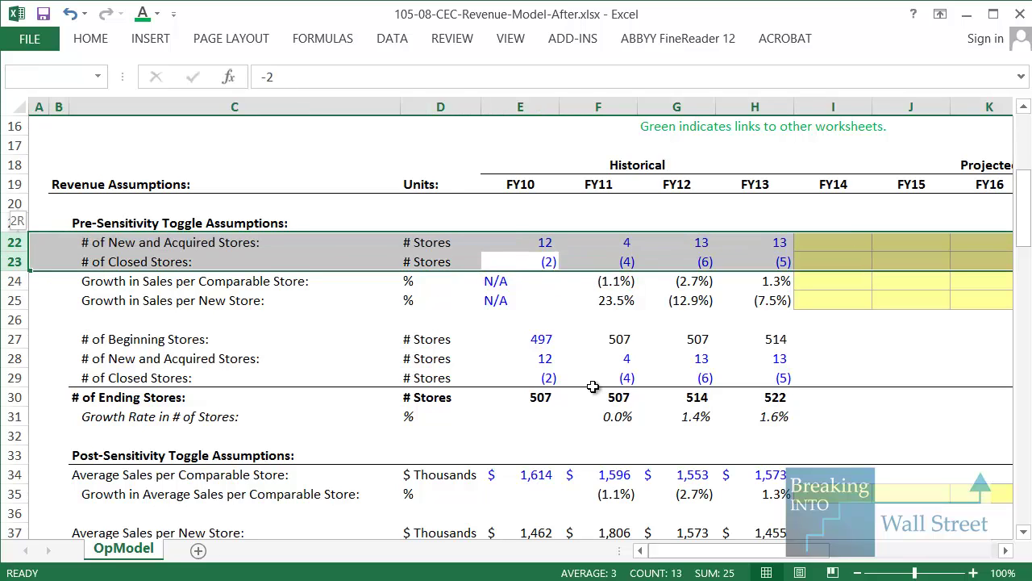
Select the sales growth rows 24–25, and the store count rows 27–31 from Beginning Stores to the growth rate.
{"action": "key", "text": "Down"}
{"action": "key", "text": "shift+space"}
{"action": "key", "text": "shift+Down"}
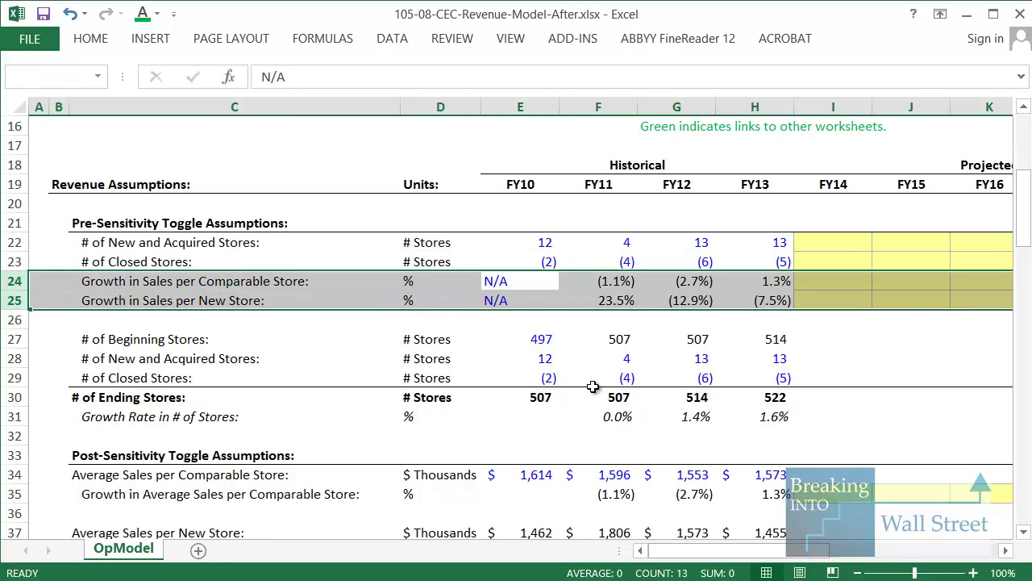
{"action": "key", "text": "Down"}
{"action": "key", "text": "Down"}
{"action": "key", "text": "Down"}
{"action": "key", "text": "shift+space"}
{"action": "key", "text": "shift+Down"}
{"action": "key", "text": "shift+Down"}
{"action": "key", "text": "shift+Down"}
{"action": "key", "text": "shift+Down"}
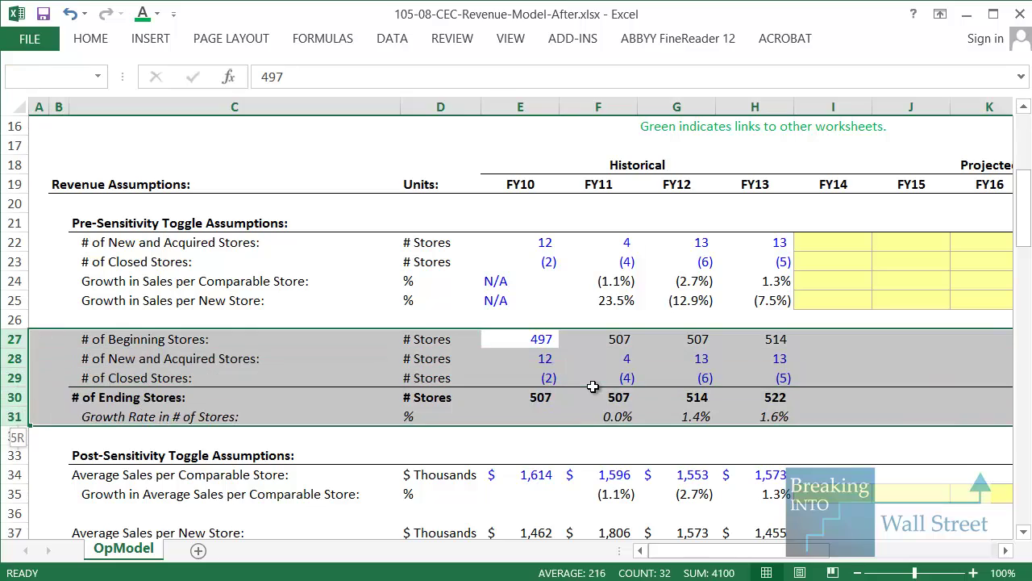
Go back to the notes and select Step 2 on store opening and closing assumptions in P75:X79.
{"action": "key", "text": "Up"}
{"action": "scroll", "coordinate": [593, 386], "scroll_direction": "down", "scroll_amount": 3}
{"action": "left_click_drag", "start_coordinate": [516, 300], "coordinate": [761, 425]}
{"action": "scroll", "coordinate": [760, 425], "scroll_direction": "down", "scroll_amount": 2}
{"action": "scroll", "coordinate": [761, 425], "scroll_direction": "right", "scroll_amount": 4}
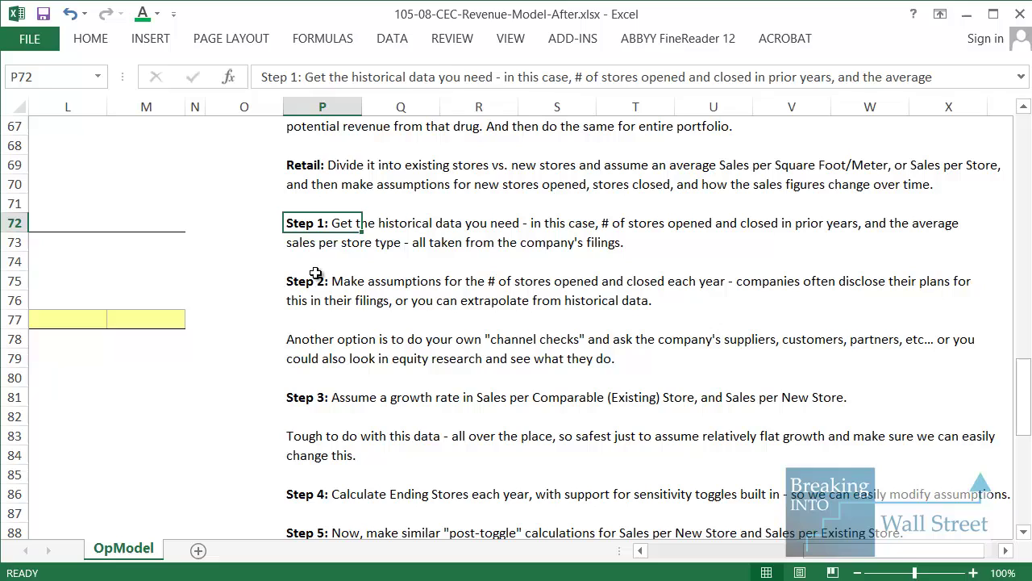
{"action": "left_click_drag", "start_coordinate": [315, 274], "coordinate": [976, 353]}
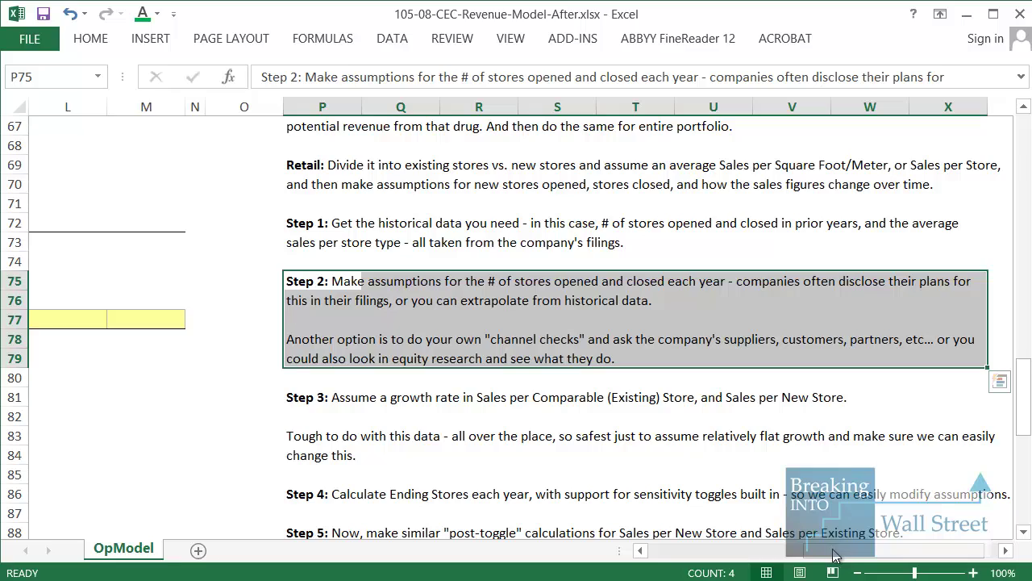
Return to the Pre-Sensitivity Toggle Assumptions and freeze the panes at cell E22.
{"action": "left_click_drag", "start_coordinate": [847, 558], "coordinate": [710, 558]}
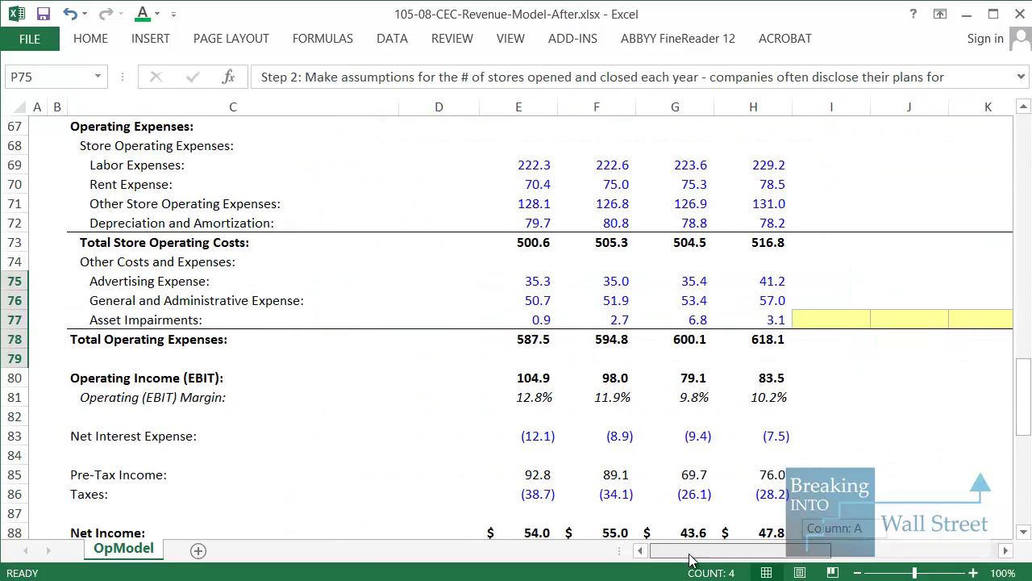
{"action": "scroll", "coordinate": [766, 420], "scroll_direction": "up", "scroll_amount": 8}
{"action": "scroll", "coordinate": [787, 435], "scroll_direction": "up", "scroll_amount": 11}
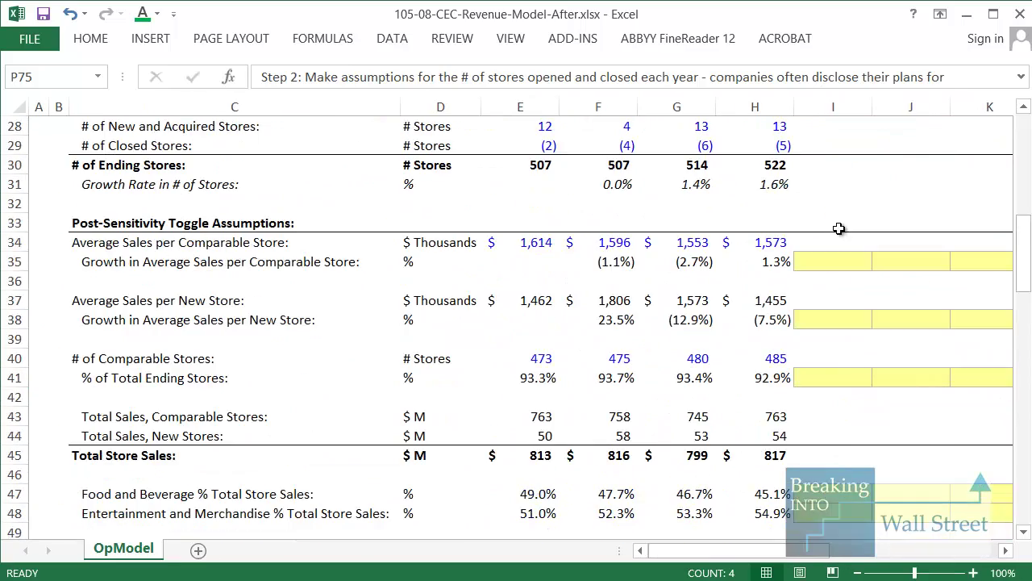
{"action": "left_click", "coordinate": [835, 356]}
{"action": "left_click_drag", "start_coordinate": [830, 397], "coordinate": [892, 425]}
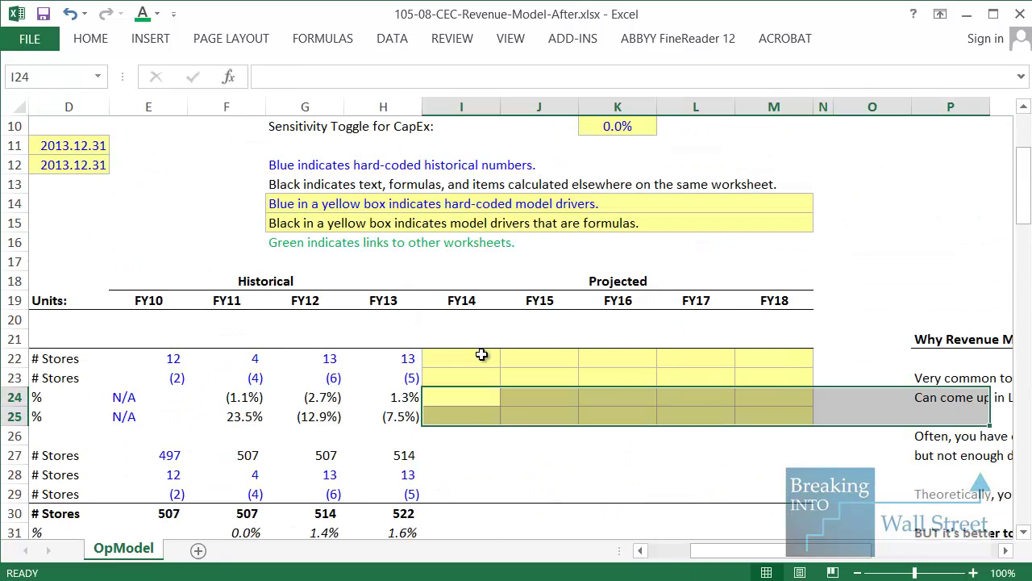
{"action": "left_click", "coordinate": [460, 367]}
{"action": "left_click", "coordinate": [385, 414]}
{"action": "key", "text": "ctrl+shift+Left"}
{"action": "left_click", "coordinate": [419, 377]}
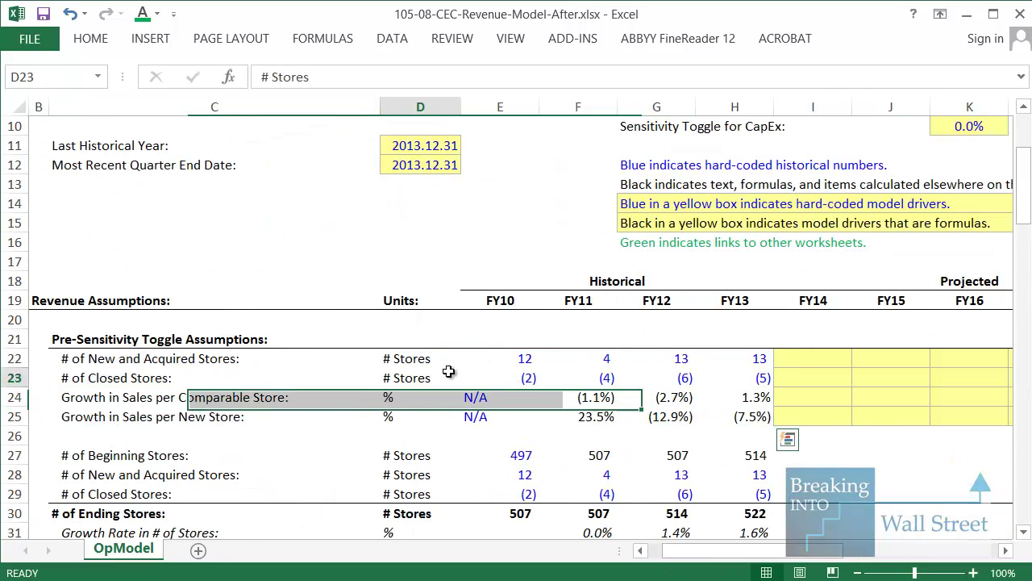
{"action": "key", "text": "Right"}
{"action": "key", "text": "Up"}
{"action": "key", "text": "alt+w"}
{"action": "key", "text": "f"}
{"action": "key", "text": "f"}
Look across the projected years with the labels frozen and select the FY14 new and acquired stores cell, I22.
{"action": "key", "text": "Right"}
{"action": "key", "text": "Right"}
{"action": "key", "text": "Right"}
{"action": "key", "text": "Right"}
{"action": "key", "text": "Right"}
{"action": "key", "text": "Right"}
{"action": "key", "text": "Right"}
{"action": "key", "text": "Right"}
{"action": "key", "text": "Right"}
{"action": "key", "text": "Right"}
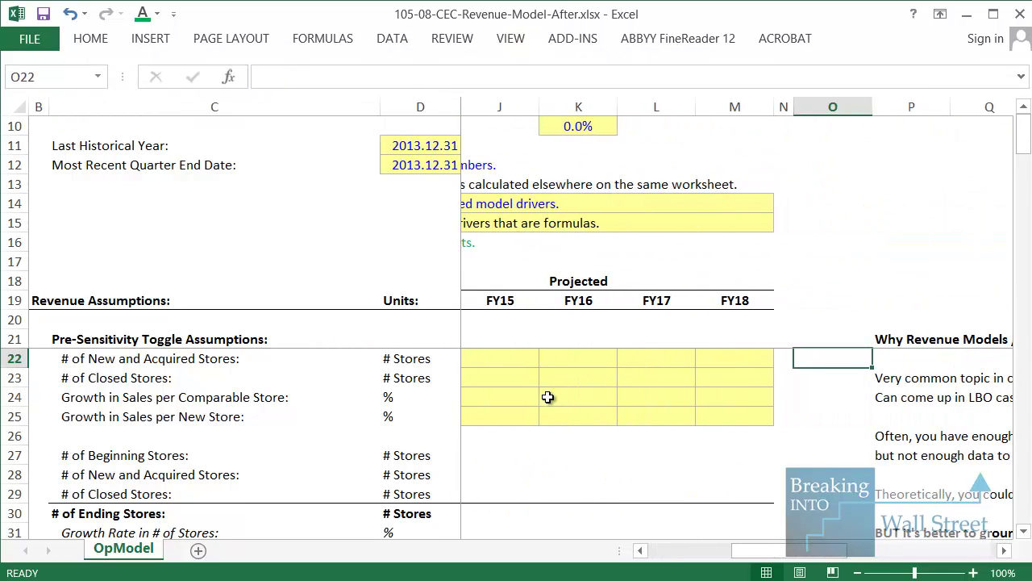
{"action": "key", "text": "Left"}
{"action": "key", "text": "Left"}
{"action": "key", "text": "Left"}
{"action": "key", "text": "Left"}
{"action": "key", "text": "Left"}
{"action": "key", "text": "Left"}
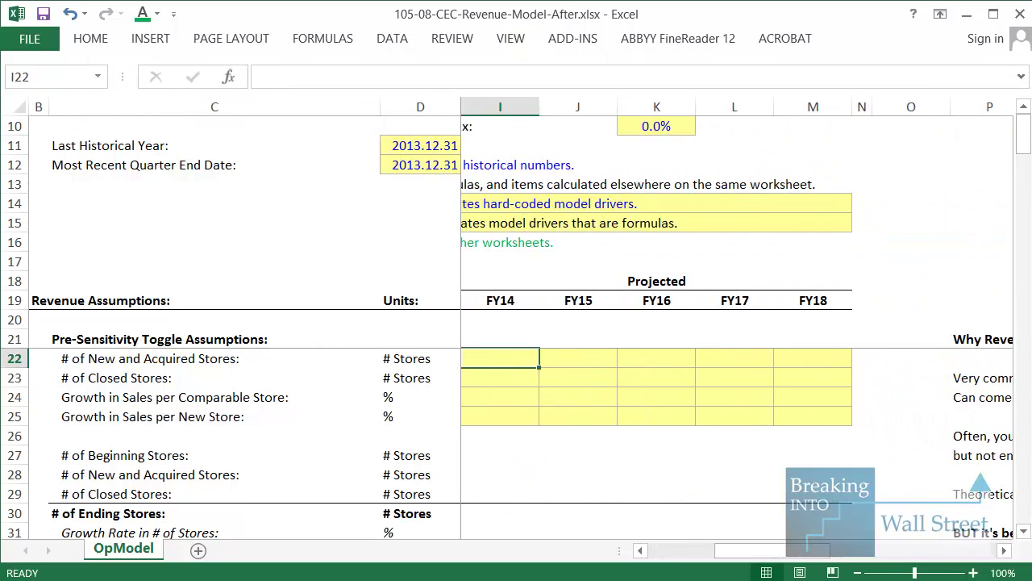
Switch to 105-08-CEC-10-K-2013.pdf in Adobe Acrobat and examine the four-year store growth plan under Fiscal 2013 Capital Plan.
{"action": "key", "text": "alt+Tab"}
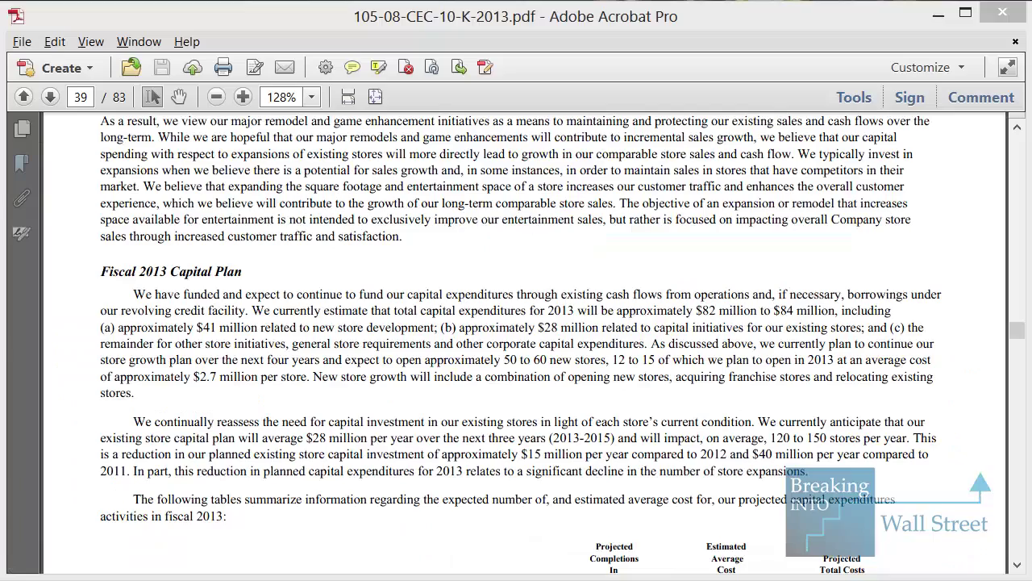
{"action": "scroll", "coordinate": [579, 409], "scroll_direction": "up", "scroll_amount": 2}
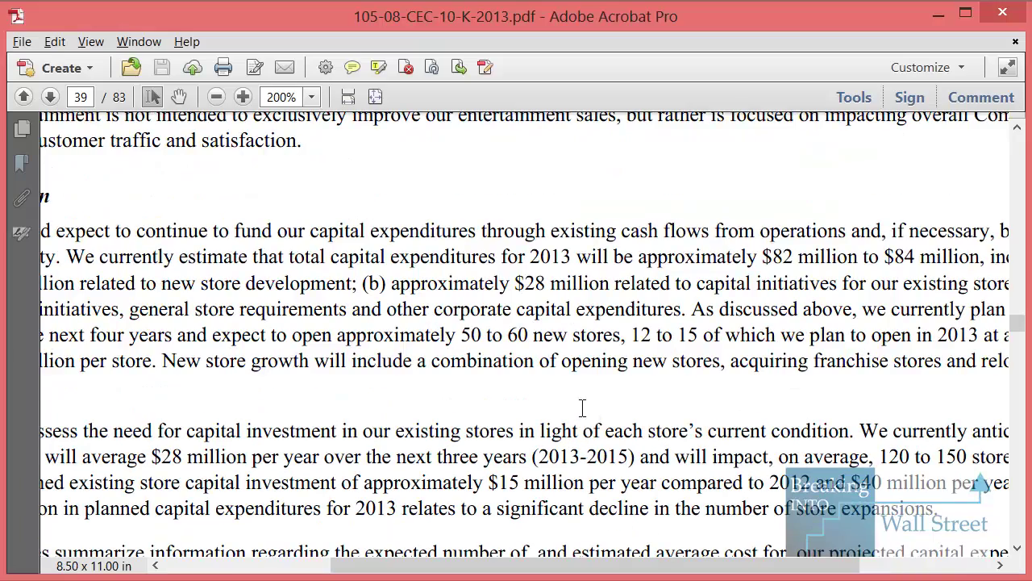
{"action": "scroll", "coordinate": [579, 410], "scroll_direction": "down", "scroll_amount": 1}
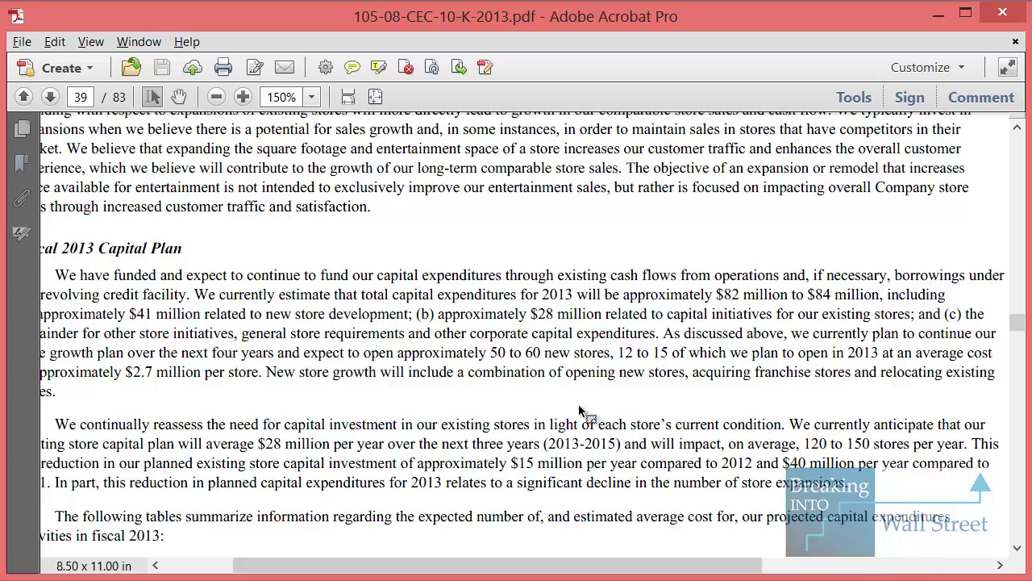
{"action": "scroll", "coordinate": [579, 409], "scroll_direction": "up", "scroll_amount": 1}
{"action": "left_click_drag", "start_coordinate": [642, 572], "coordinate": [476, 574]}
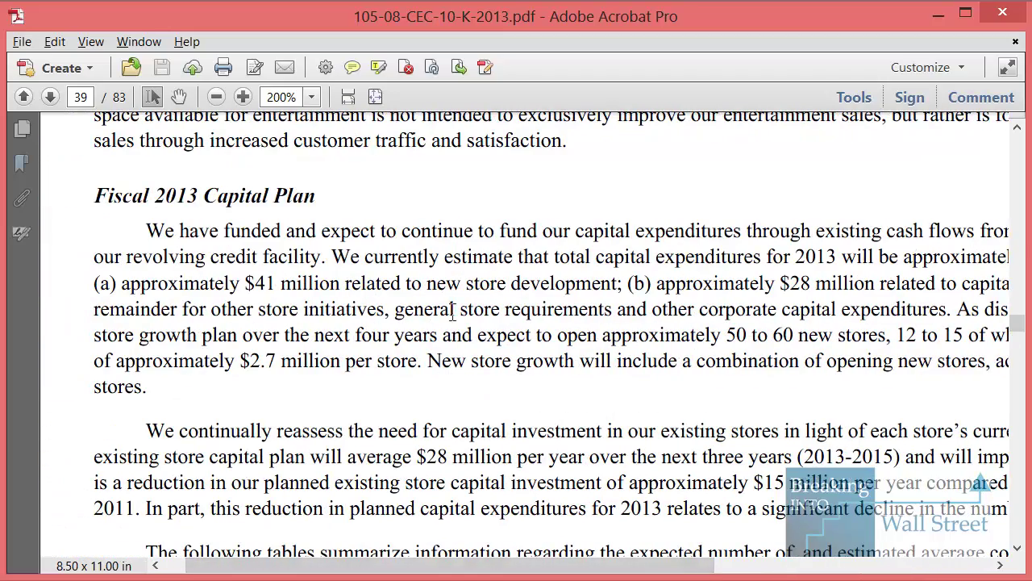
{"action": "left_click_drag", "start_coordinate": [132, 321], "coordinate": [892, 347]}
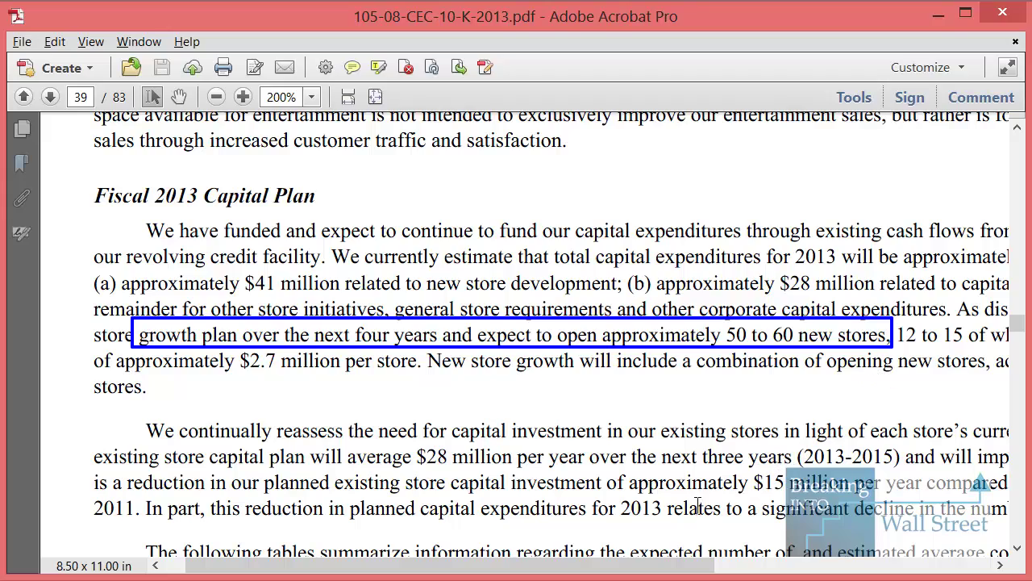
Select the text on 2013 store openings and the average cost per store in the Fiscal 2013 Capital Plan.
{"action": "left_click_drag", "start_coordinate": [663, 566], "coordinate": [935, 562]}
{"action": "left_click_drag", "start_coordinate": [424, 335], "coordinate": [799, 346]}
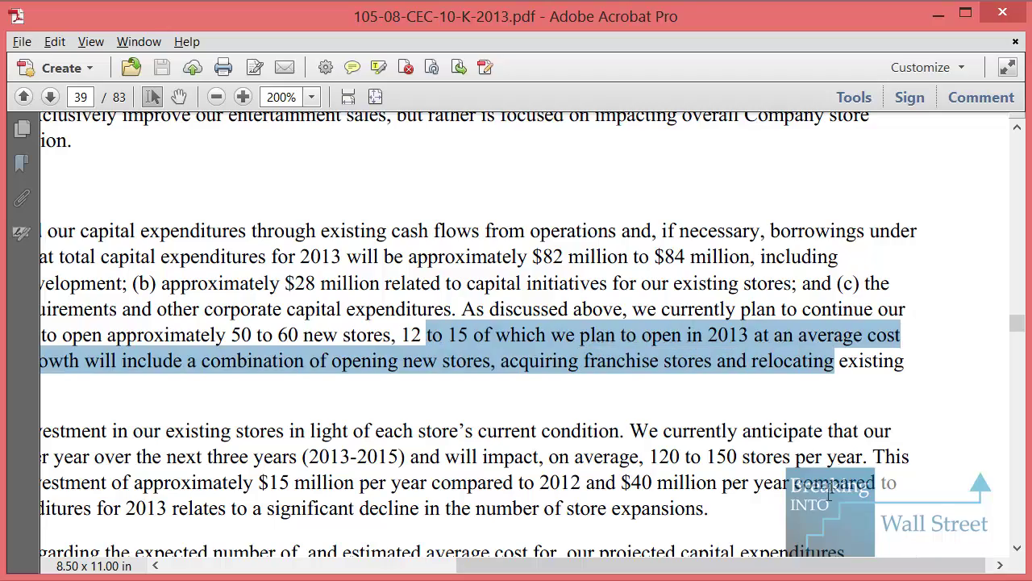
{"action": "left_click_drag", "start_coordinate": [826, 568], "coordinate": [820, 571]}
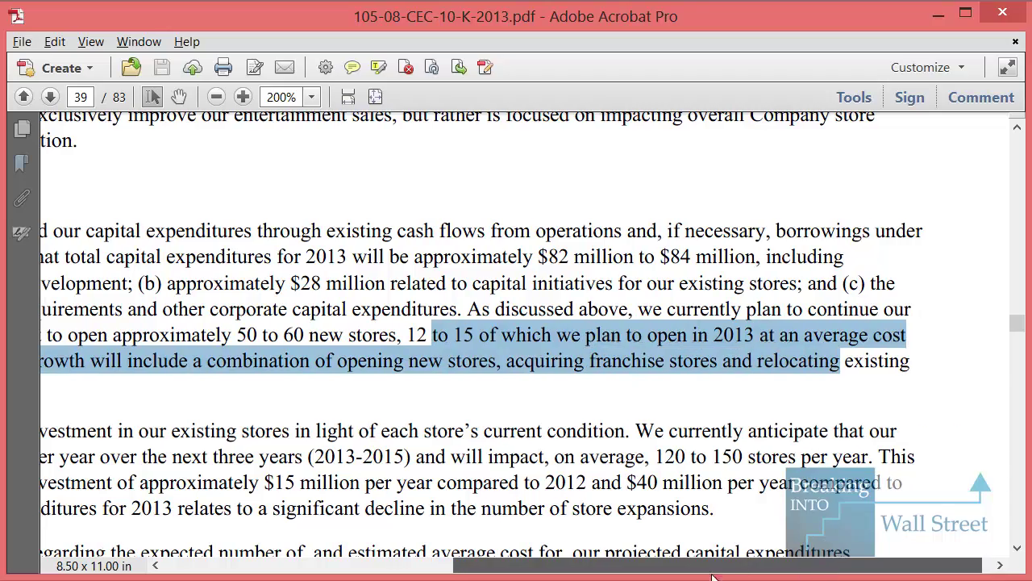
{"action": "left_click_drag", "start_coordinate": [698, 577], "coordinate": [434, 571]}
{"action": "left_click", "coordinate": [197, 337]}
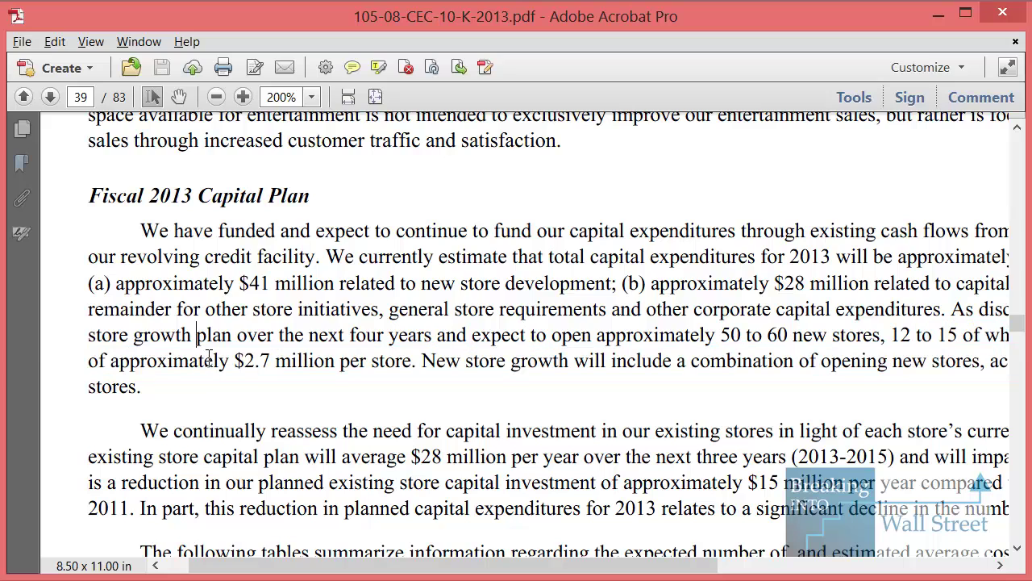
{"action": "left_click_drag", "start_coordinate": [232, 362], "coordinate": [431, 366]}
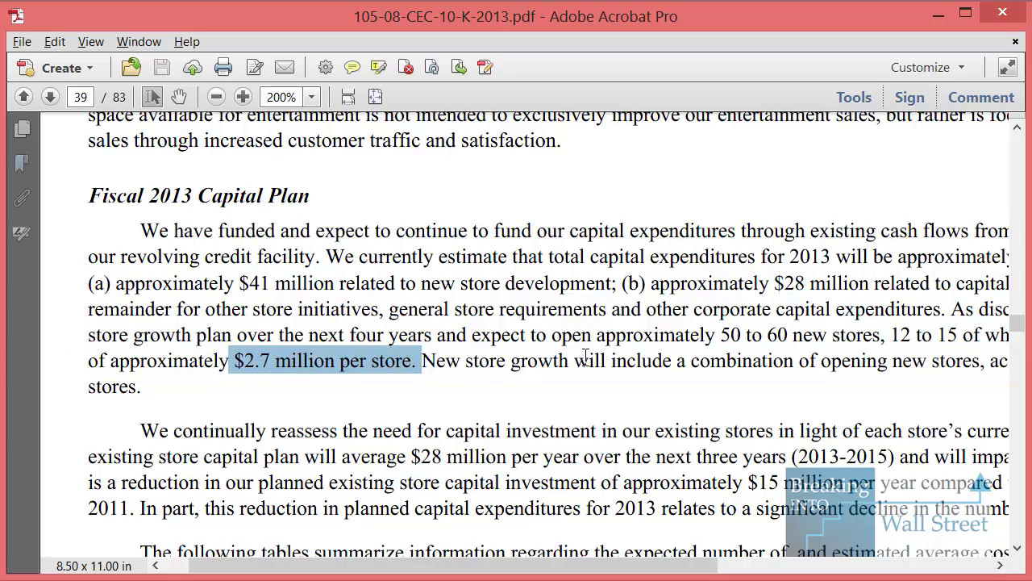
Switch back to the Excel revenue model and enter 15 as the FY14 number of new and acquired stores.
{"action": "key", "text": "alt+Tab"}
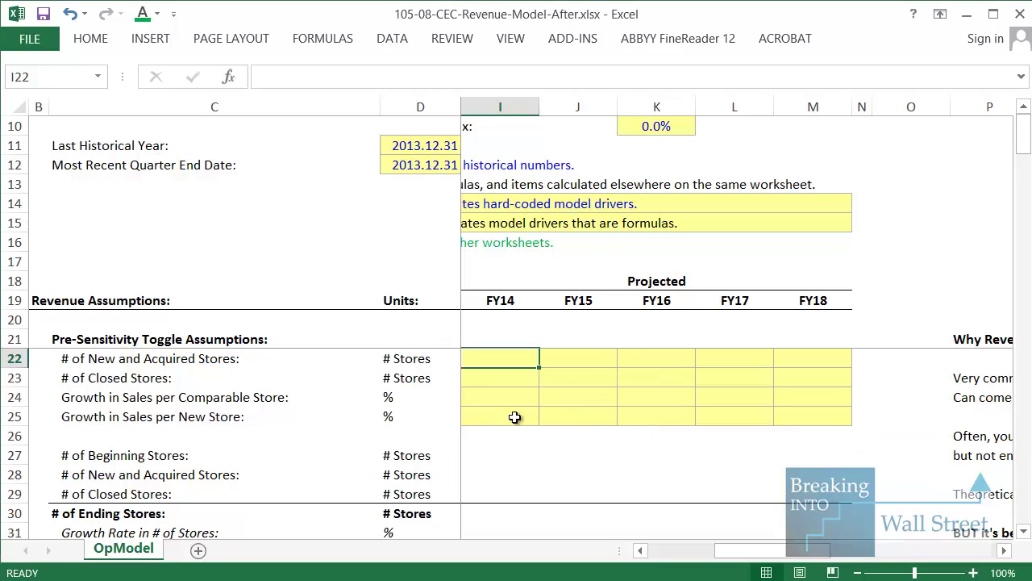
{"action": "type", "text": "15"}
{"action": "key", "text": "Tab"}
{"action": "key", "text": "Left"}
{"action": "key", "text": "Left"}
{"action": "key", "text": "Left"}
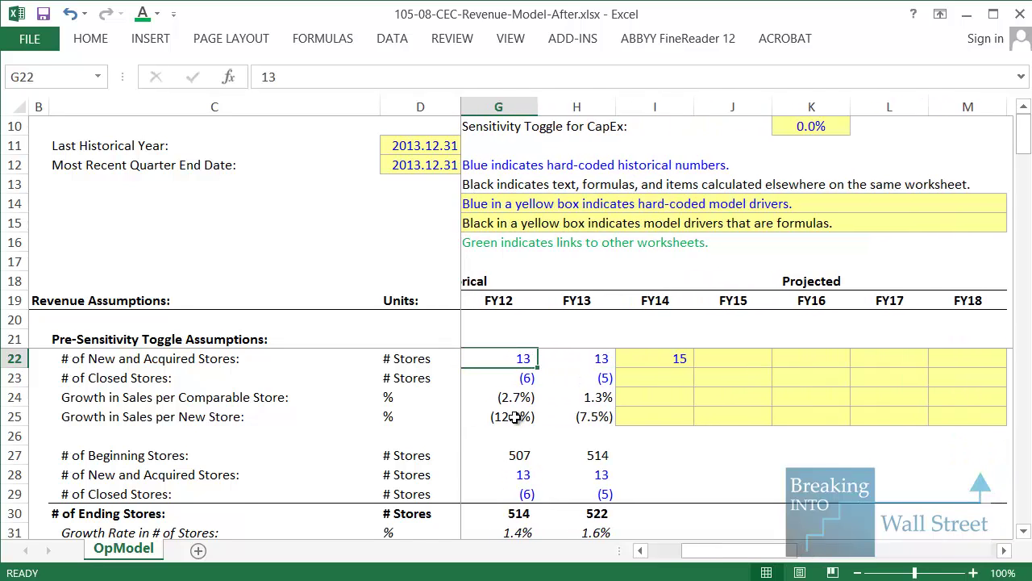
{"action": "key", "text": "Right"}
{"action": "key", "text": "shift+Right"}
{"action": "key", "text": "shift+Left"}
{"action": "key", "text": "Right"}
{"action": "key", "text": "Right"}
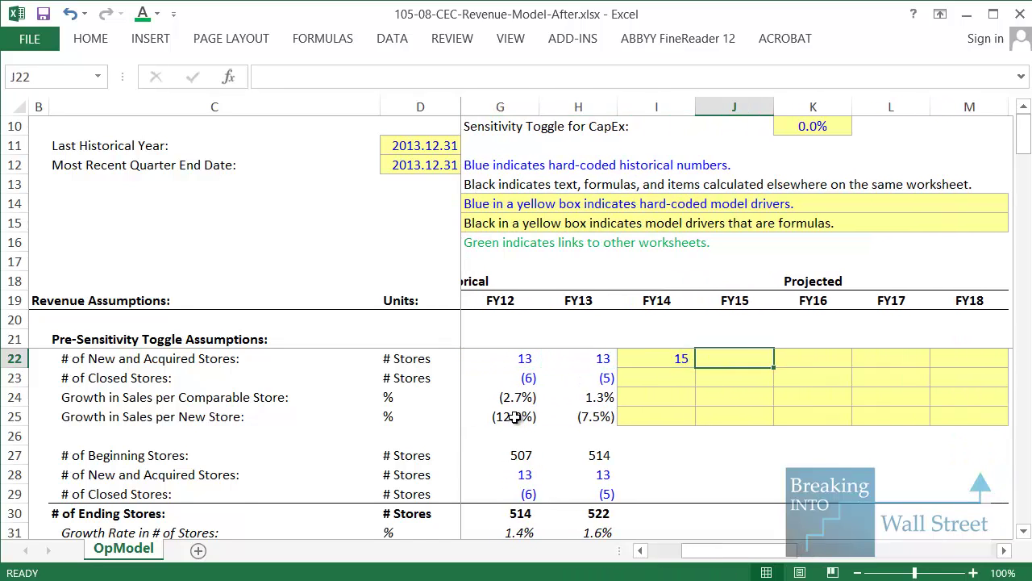
Review the historical FY11–FY13 values in rows 22–25 as a basis for the projections.
{"action": "key", "text": "Left"}
{"action": "key", "text": "Left"}
{"action": "key", "text": "shift+Down"}
{"action": "key", "text": "shift+Down"}
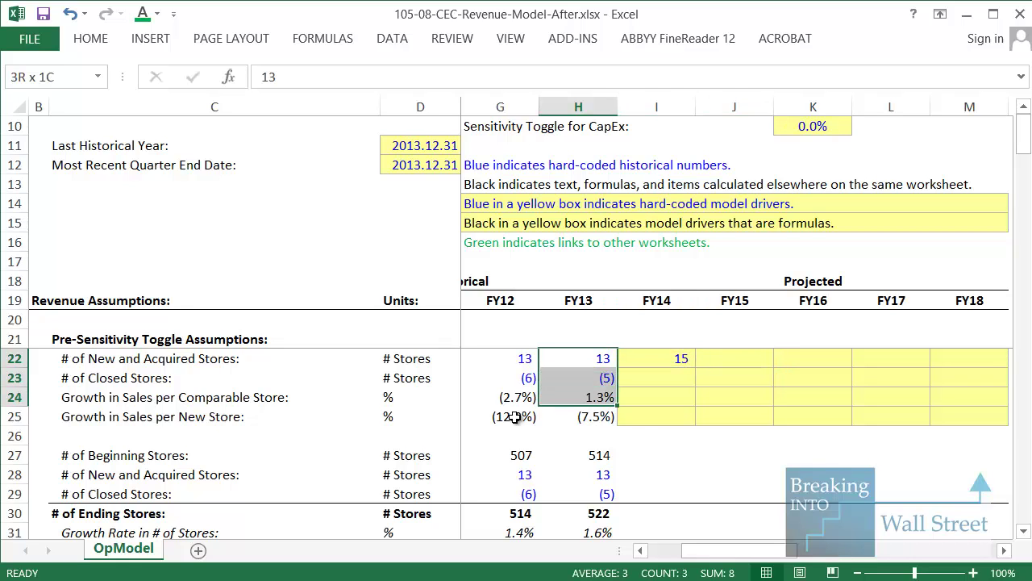
{"action": "key", "text": "shift+Down"}
{"action": "key", "text": "Left"}
{"action": "key", "text": "Left"}
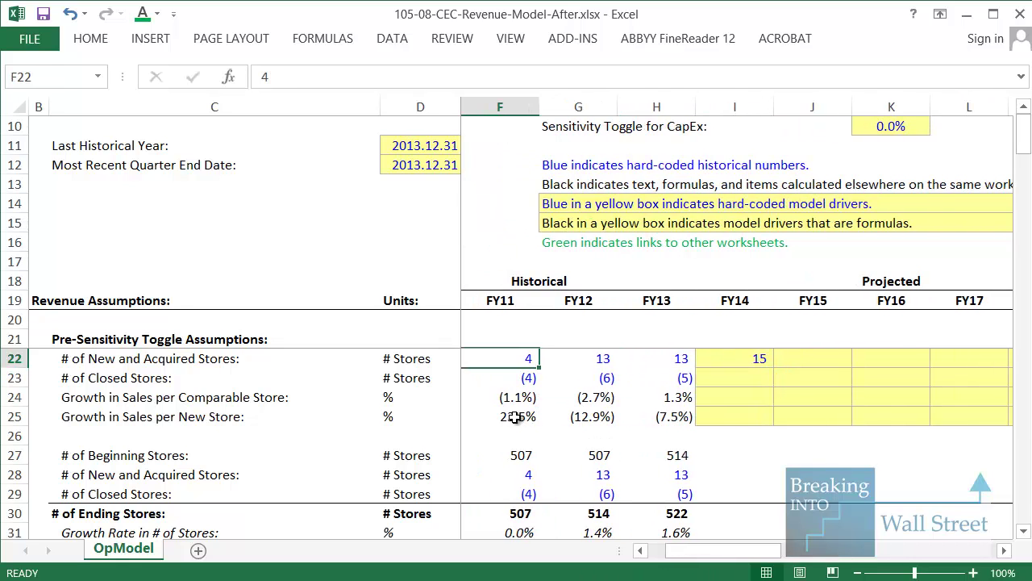
{"action": "key", "text": "Left"}
{"action": "key", "text": "Right"}
{"action": "key", "text": "shift+Down"}
{"action": "key", "text": "shift+Down"}
{"action": "key", "text": "shift+Down"}
{"action": "key", "text": "shift+Right"}
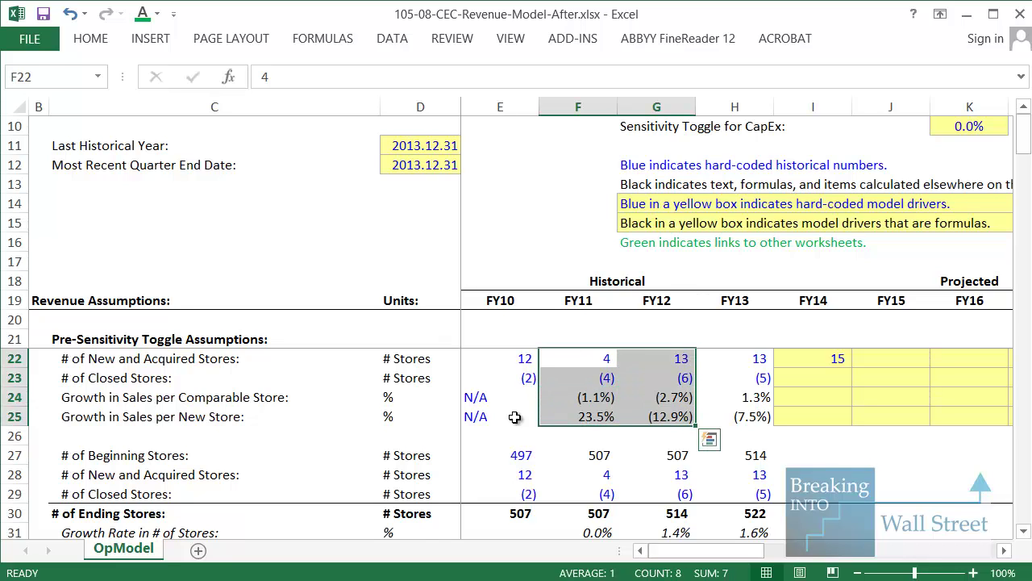
Enter 16, 16, 17 and 17 as the numbers of new and acquired stores for FY15 through FY18.
{"action": "key", "text": "Right"}
{"action": "key", "text": "Right"}
{"action": "key", "text": "Right"}
{"action": "key", "text": "Right"}
{"action": "key", "text": "Right"}
{"action": "key", "text": "Right"}
{"action": "key", "text": "Right"}
{"action": "key", "text": "Left"}
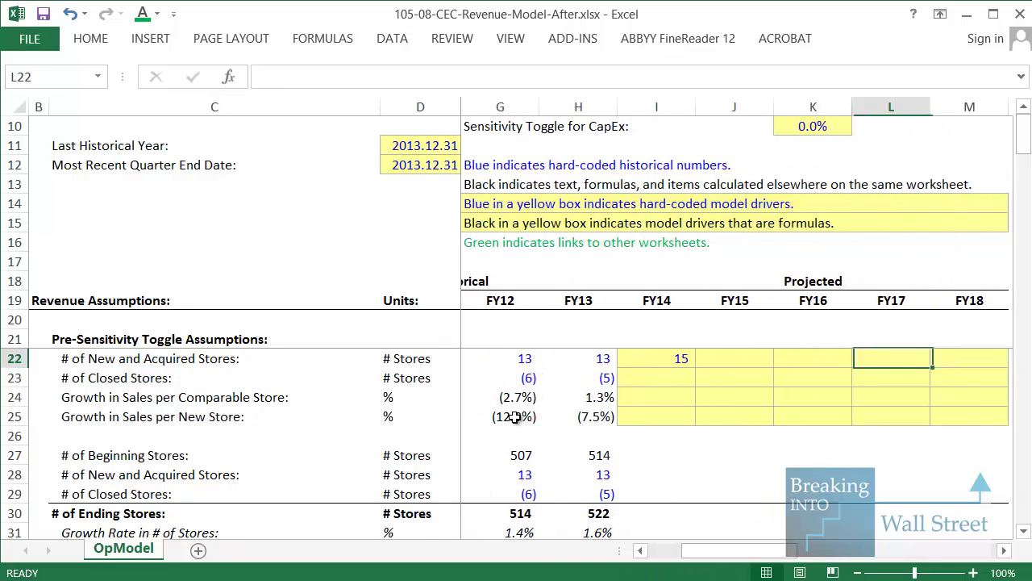
{"action": "key", "text": "Left"}
{"action": "key", "text": "Left"}
{"action": "type", "text": "16"}
{"action": "key", "text": "Right"}
{"action": "type", "text": "16"}
{"action": "key", "text": "Right"}
{"action": "type", "text": "17"}
{"action": "key", "text": "Right"}
{"action": "type", "text": "17"}
{"action": "key", "text": "ctrl+Return"}
Check the sum of new and acquired stores in H22:K22 with a temporary formula in H21, and clear it.
{"action": "key", "text": "Left"}
{"action": "key", "text": "Left"}
{"action": "key", "text": "Left"}
{"action": "key", "text": "Left"}
{"action": "key", "text": "Up"}
{"action": "key", "text": "Left"}
{"action": "type", "text": "=SUM*"}
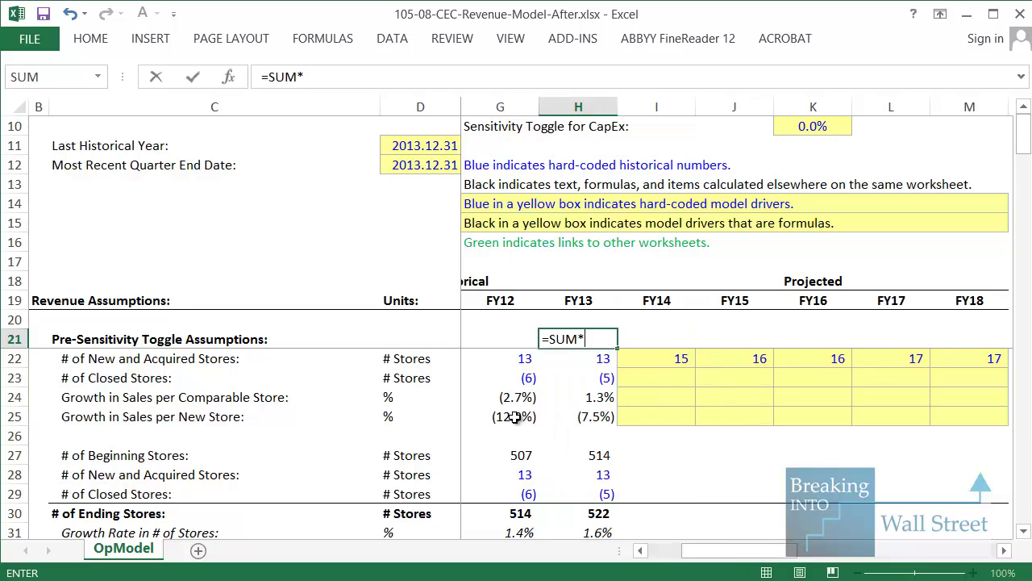
{"action": "key", "text": "BackSpace"}
{"action": "type", "text": "("}
{"action": "key", "text": "Down"}
{"action": "key", "text": "shift+Right"}
{"action": "key", "text": "shift+Right"}
{"action": "key", "text": "shift+Right"}
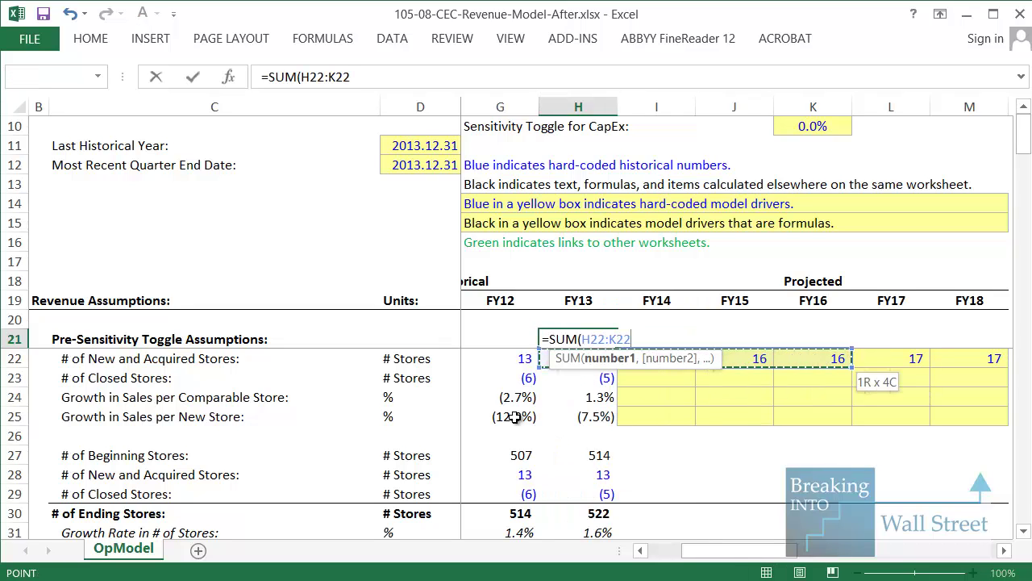
{"action": "key", "text": "ctrl+Return"}
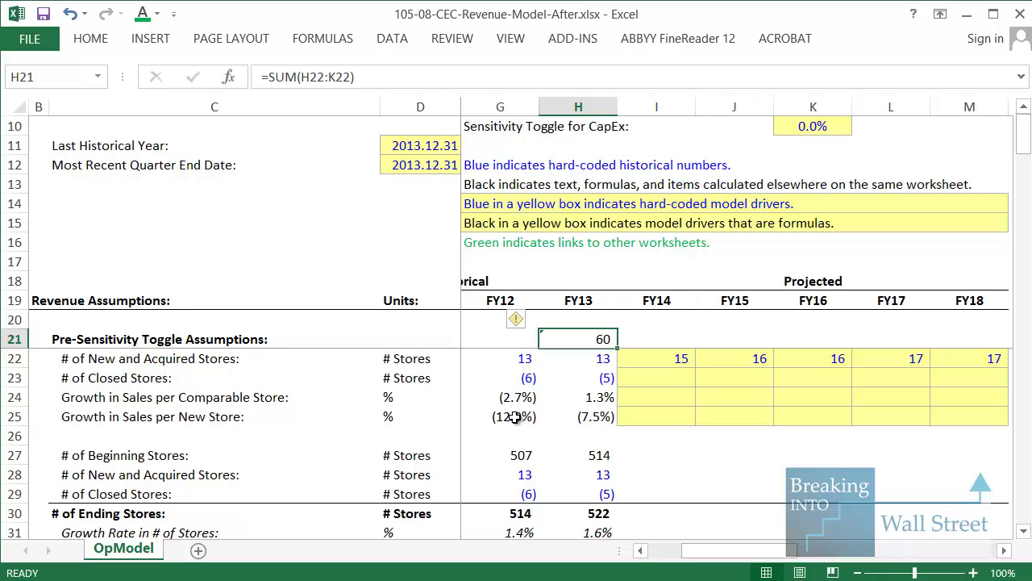
{"action": "key", "text": "Delete"}
Review the historical FY10–FY13 numbers of closed stores in row 23 as a basis for the projections.
{"action": "key", "text": "Down"}
{"action": "key", "text": "Down"}
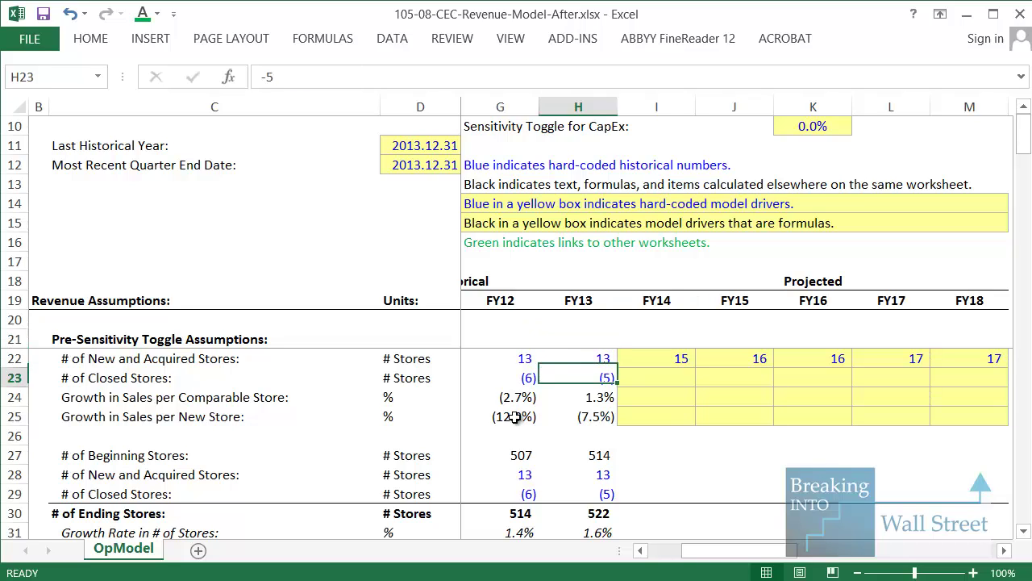
{"action": "key", "text": "Right"}
{"action": "key", "text": "Left"}
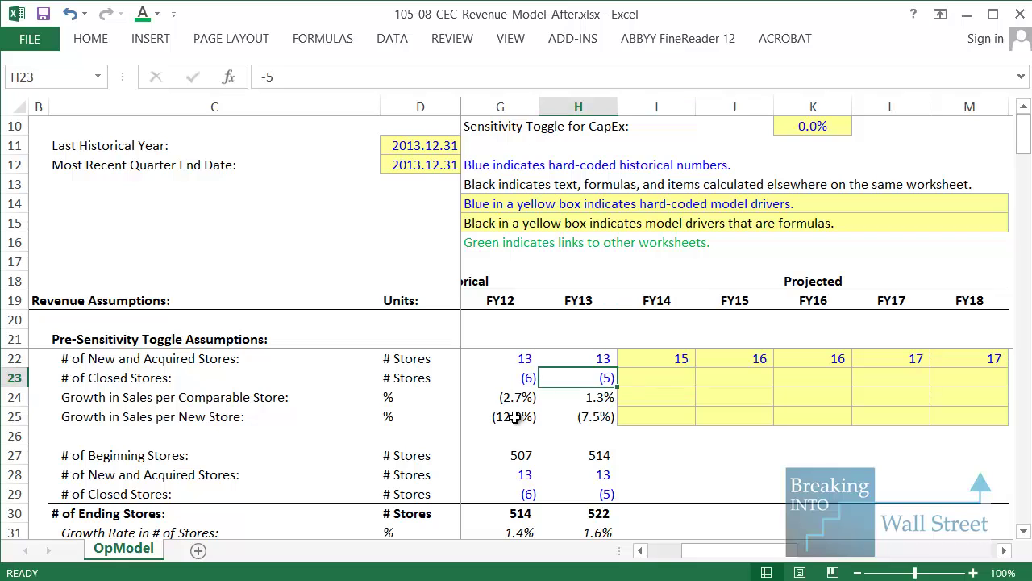
{"action": "key", "text": "shift+space"}
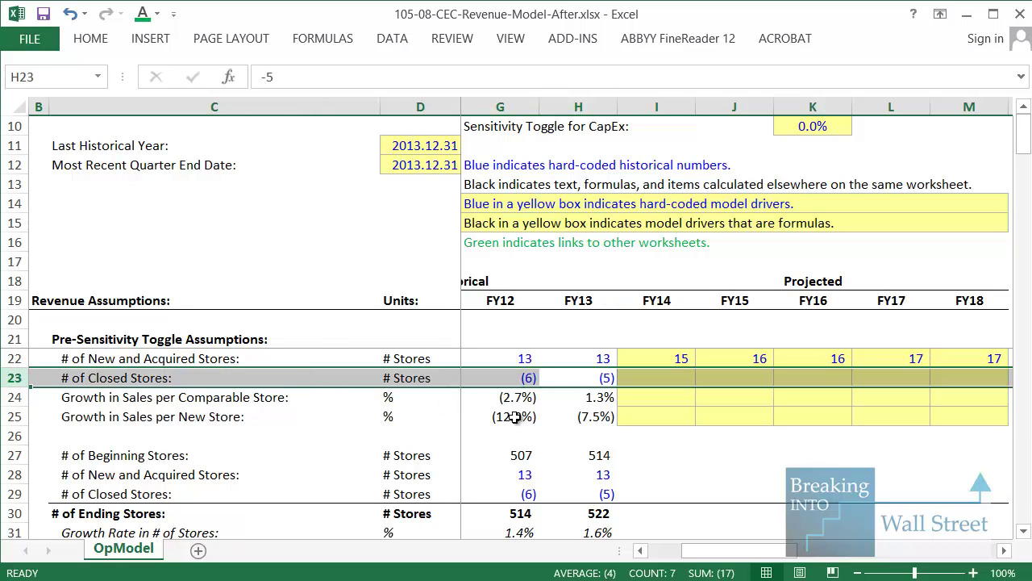
{"action": "key", "text": "Left"}
{"action": "key", "text": "Left"}
{"action": "key", "text": "Left"}
{"action": "key", "text": "Left"}
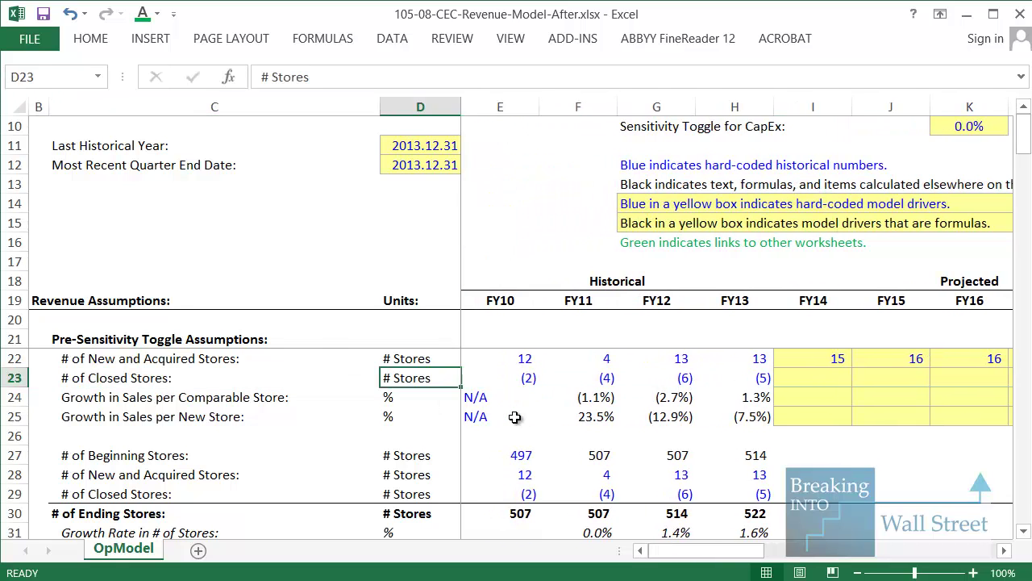
{"action": "key", "text": "Right"}
{"action": "key", "text": "Right"}
{"action": "key", "text": "Left"}
{"action": "key", "text": "shift+Right"}
{"action": "key", "text": "shift+Right"}
{"action": "key", "text": "shift+Right"}
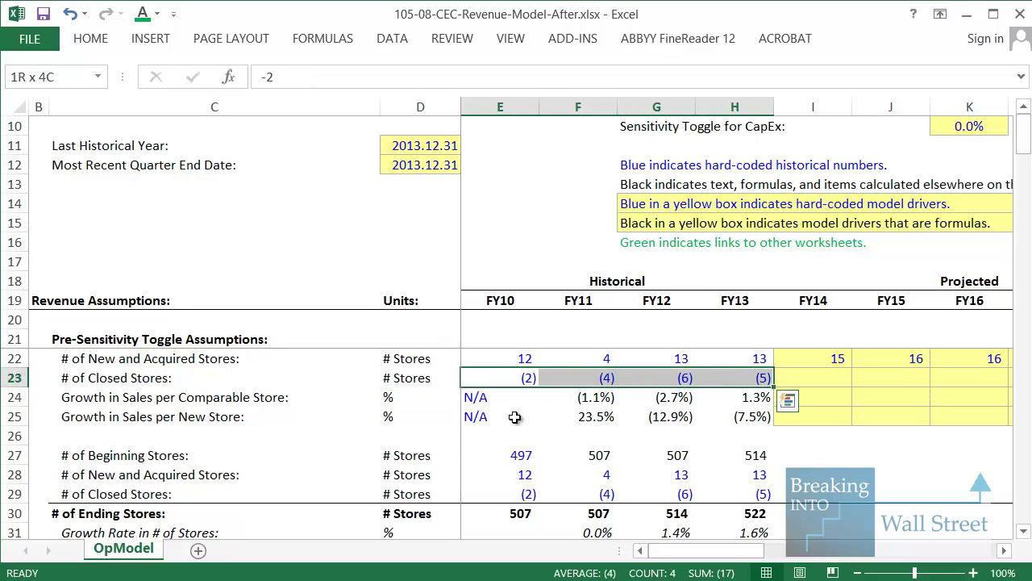
{"action": "key", "text": "Right"}
{"action": "key", "text": "Right"}
{"action": "key", "text": "Right"}
{"action": "key", "text": "Right"}
{"action": "key", "text": "Right"}
{"action": "key", "text": "Right"}
{"action": "key", "text": "Right"}
{"action": "key", "text": "Right"}
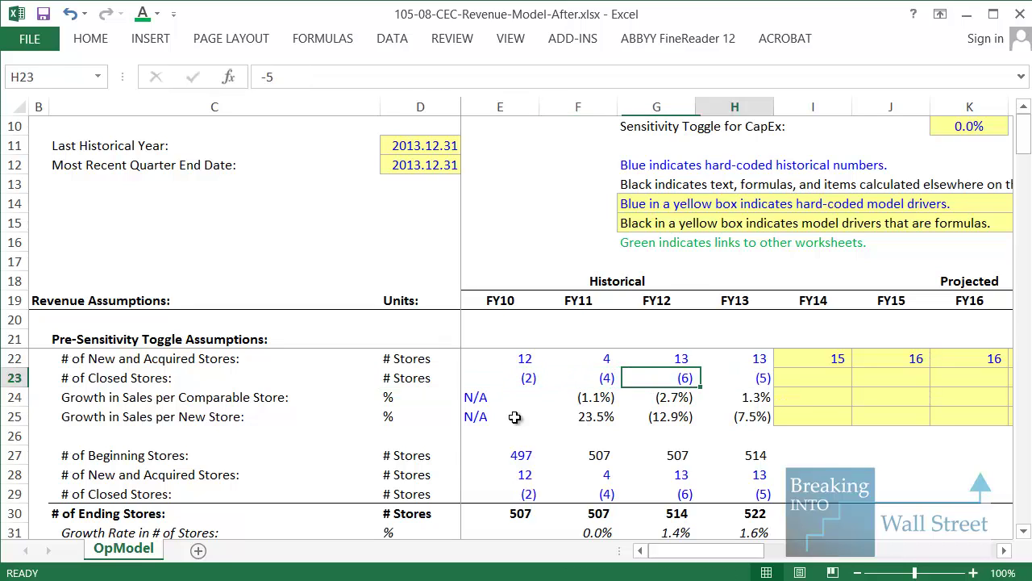
{"action": "key", "text": "Left"}
{"action": "key", "text": "Left"}
{"action": "key", "text": "Left"}
{"action": "key", "text": "Left"}
{"action": "key", "text": "Left"}
{"action": "key", "text": "Left"}
{"action": "key", "text": "shift+Right"}
{"action": "key", "text": "Right"}
{"action": "key", "text": "Right"}
{"action": "key", "text": "Right"}
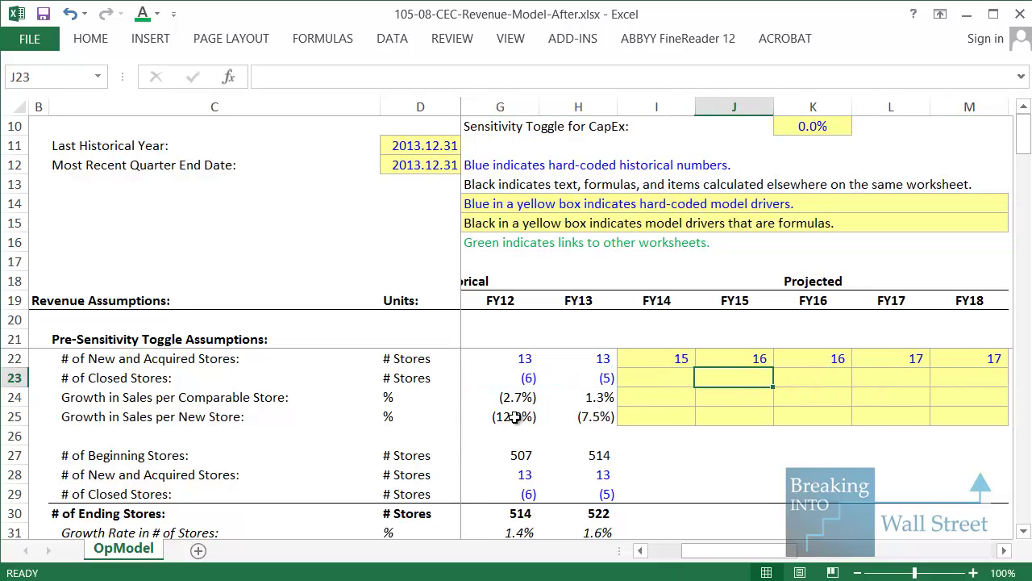
Enter -5, -6, -6, -7 and -7 as the numbers of closed stores for FY14 through FY18.
{"action": "key", "text": "Right"}
{"action": "key", "text": "Right"}
{"action": "key", "text": "Right"}
{"action": "key", "text": "Right"}
{"action": "key", "text": "Left"}
{"action": "key", "text": "Left"}
{"action": "key", "text": "Left"}
{"action": "key", "text": "Left"}
{"action": "key", "text": "Left"}
{"action": "type", "text": "="}
{"action": "key", "text": "Left"}
{"action": "key", "text": "Tab"}
{"action": "type", "text": "-6"}
{"action": "key", "text": "Tab"}
{"action": "type", "text": "-6"}
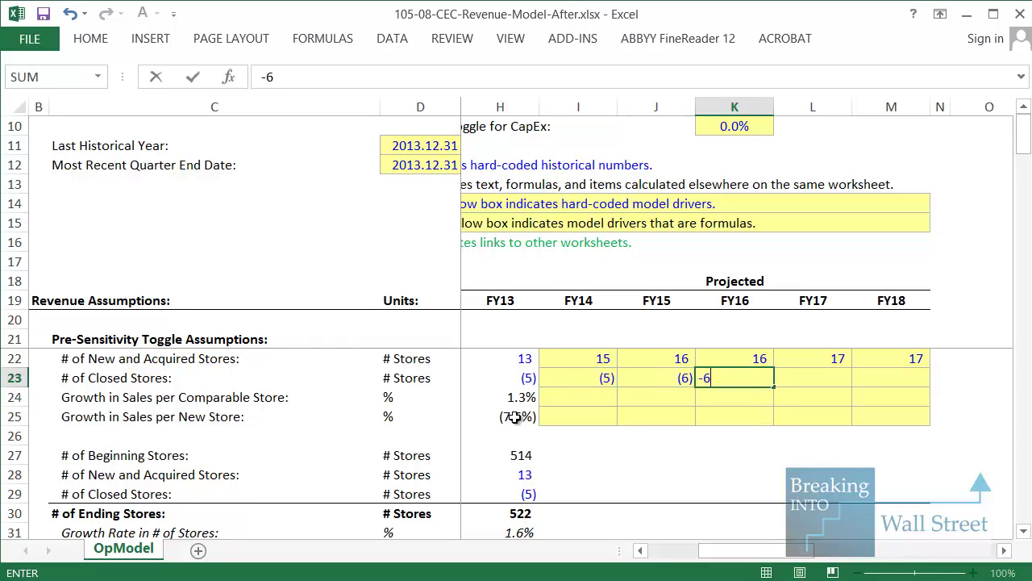
{"action": "key", "text": "Tab"}
{"action": "type", "text": "-7"}
{"action": "key", "text": "Tab"}
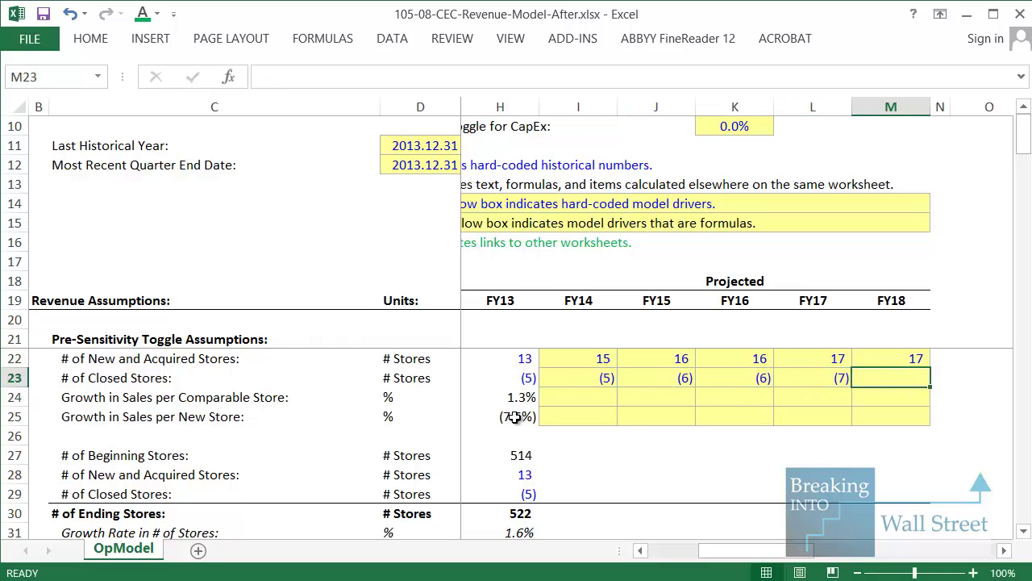
{"action": "type", "text": "-7"}
{"action": "key", "text": "ctrl+Return"}
{"action": "key", "text": "shift+Left"}
{"action": "key", "text": "shift+Left"}
{"action": "key", "text": "shift+Left"}
{"action": "key", "text": "shift+Left"}
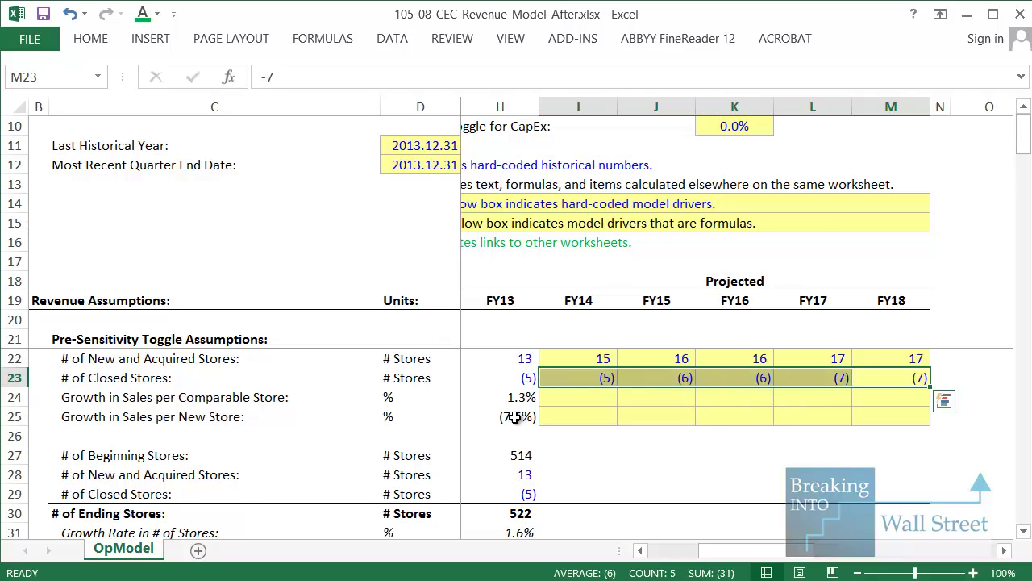
Examine the historical FY11–FY13 growth in sales per comparable store and per new store in rows 24–25.
{"action": "key", "text": "Left"}
{"action": "key", "text": "Left"}
{"action": "key", "text": "Left"}
{"action": "key", "text": "Left"}
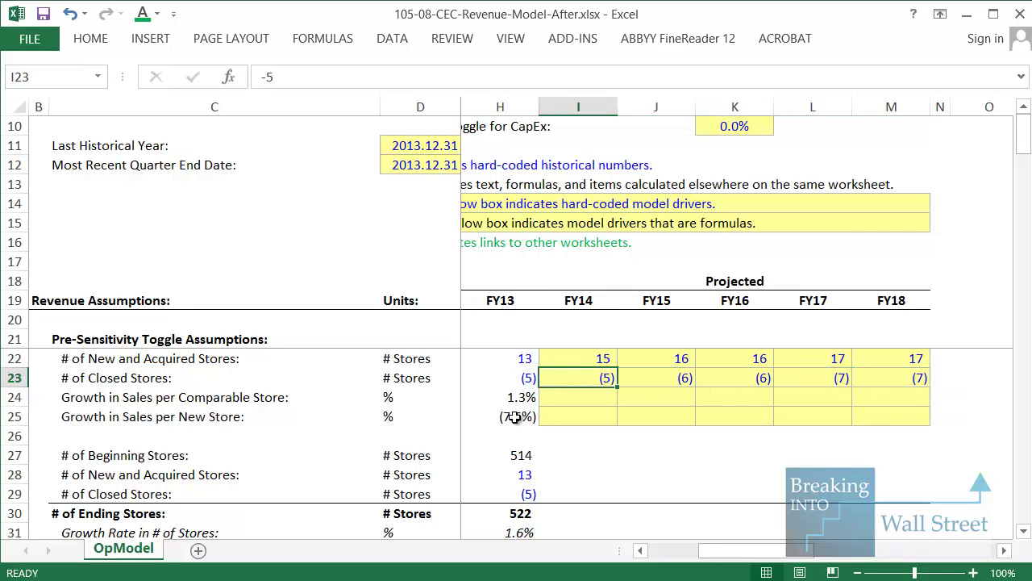
{"action": "key", "text": "Down"}
{"action": "key", "text": "Left"}
{"action": "key", "text": "shift+space"}
{"action": "key", "text": "shift+Down"}
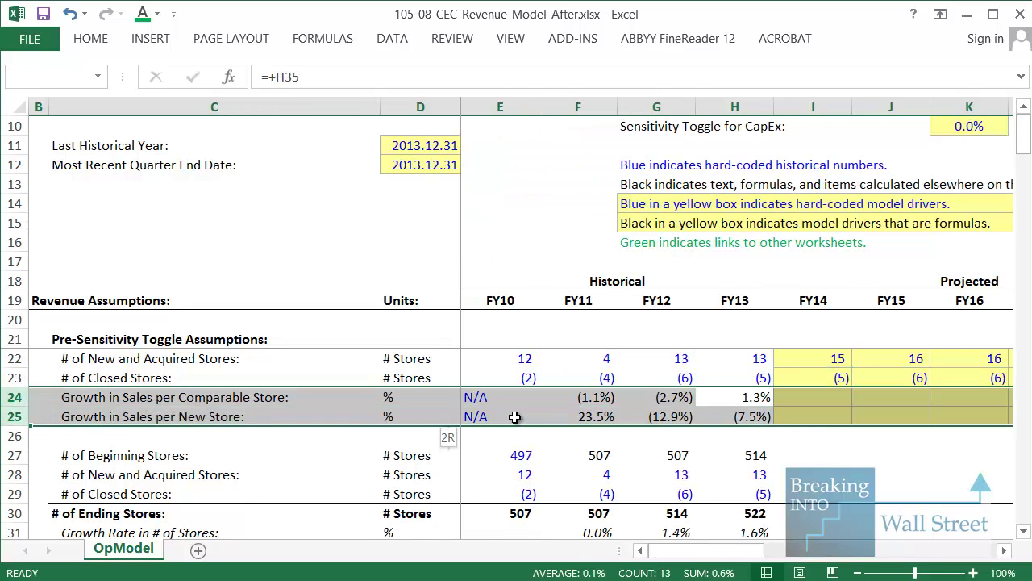
{"action": "key", "text": "Down"}
{"action": "key", "text": "Up"}
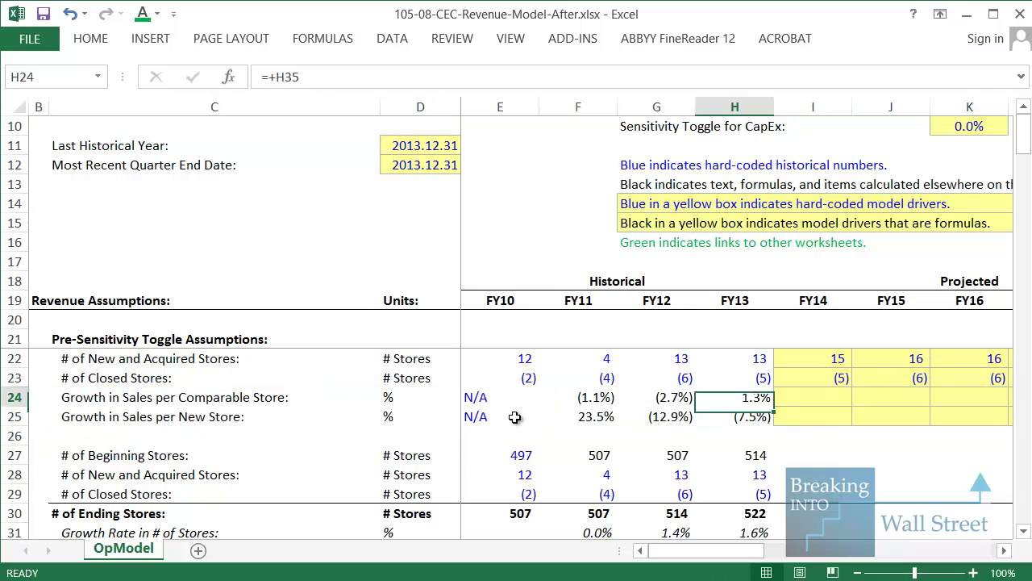
{"action": "key", "text": "shift+Left"}
{"action": "key", "text": "shift+Left"}
{"action": "key", "text": "shift+Down"}
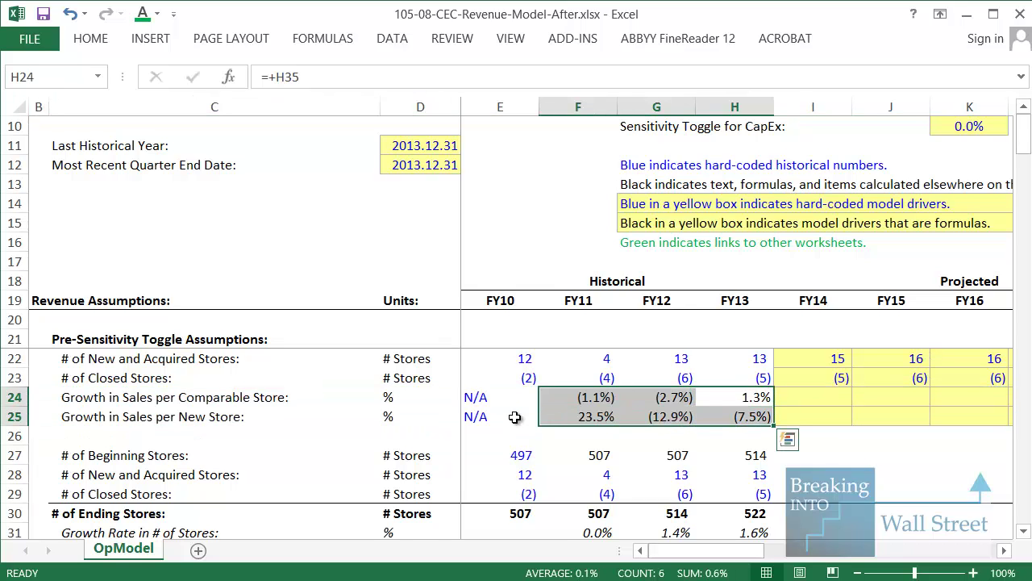
{"action": "key", "text": "shift+Up"}
{"action": "key", "text": "shift+space"}
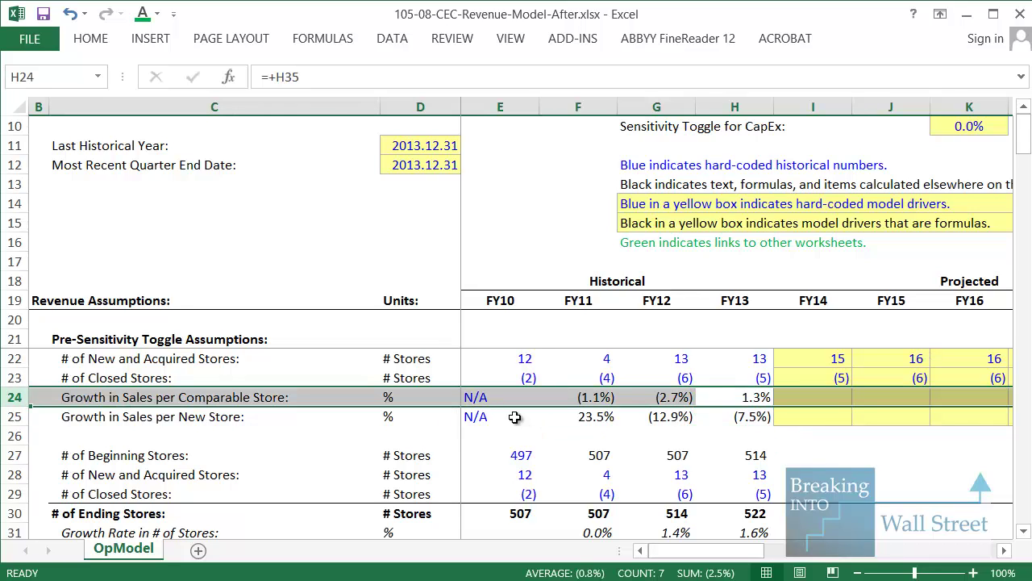
{"action": "key", "text": "Down"}
{"action": "key", "text": "Up"}
{"action": "key", "text": "Right"}
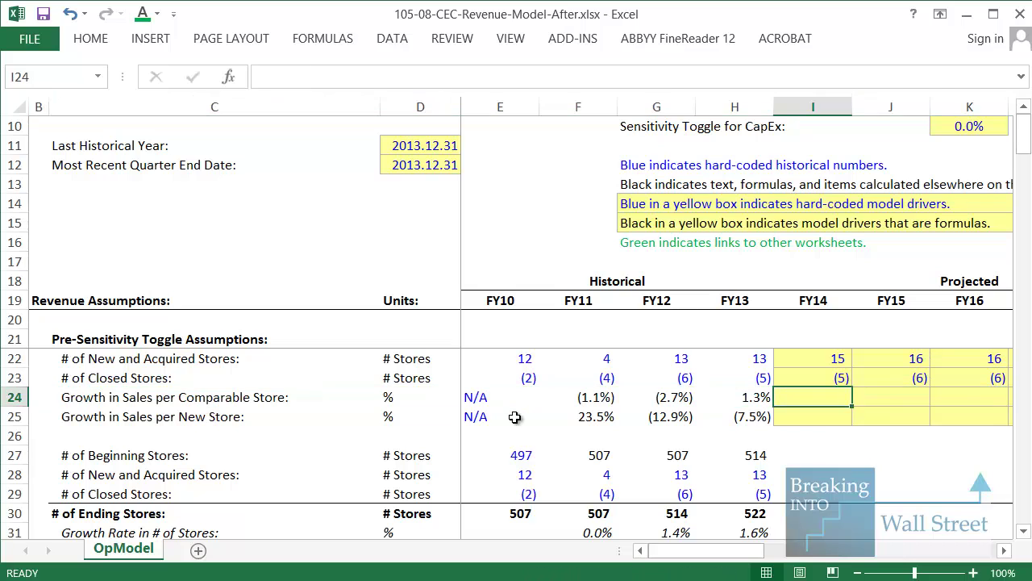
{"action": "key", "text": "Left"}
{"action": "key", "text": "shift+Down"}
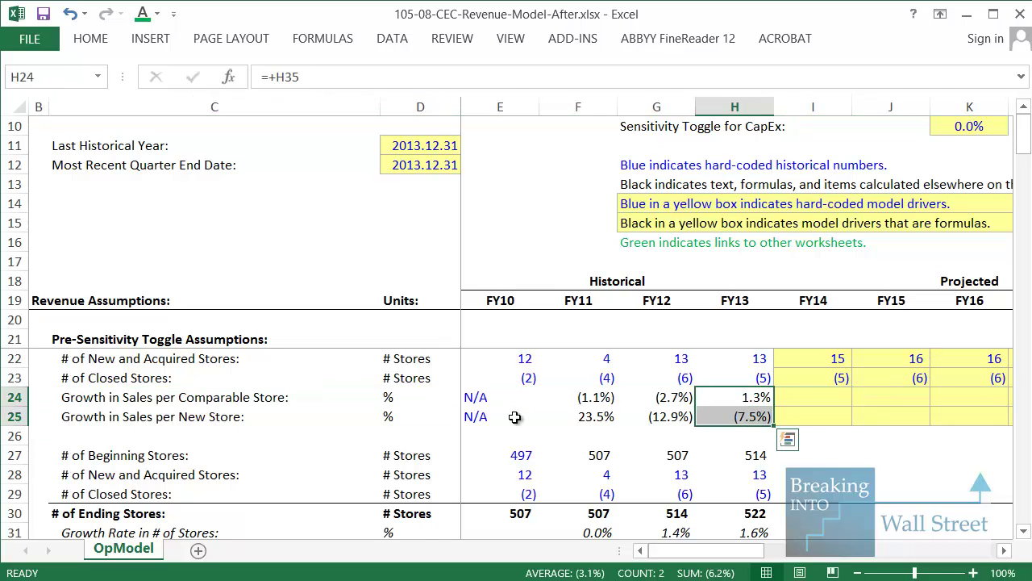
Enter 1% as the growth in sales per comparable store for each year from FY14 through FY18.
{"action": "key", "text": "Right"}
{"action": "key", "text": "Right"}
{"action": "key", "text": "Right"}
{"action": "key", "text": "Right"}
{"action": "key", "text": "Right"}
{"action": "key", "text": "Left"}
{"action": "key", "text": "Left"}
{"action": "key", "text": "Left"}
{"action": "key", "text": "Left"}
{"action": "type", "text": "1%"}
{"action": "key", "text": "Right"}
{"action": "type", "text": "1%"}
{"action": "key", "text": "Right"}
{"action": "type", "text": "1%"}
{"action": "key", "text": "Right"}
{"action": "type", "text": "1%"}
{"action": "key", "text": "Right"}
{"action": "type", "text": "1%"}
{"action": "key", "text": "ctrl+Return"}
Compare the historical growth in sales per new store with the growth in sales per comparable store.
{"action": "key", "text": "Left"}
{"action": "key", "text": "Left"}
{"action": "key", "text": "Left"}
{"action": "key", "text": "Left"}
{"action": "key", "text": "Left"}
{"action": "key", "text": "Left"}
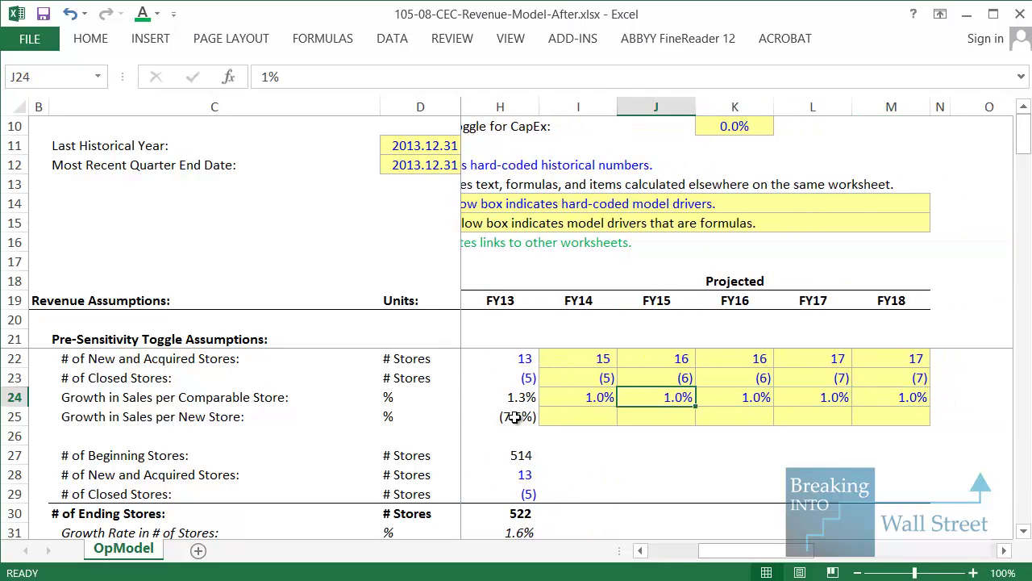
{"action": "key", "text": "Left"}
{"action": "key", "text": "Left"}
{"action": "key", "text": "Right"}
{"action": "key", "text": "shift+Down"}
{"action": "key", "text": "shift+Right"}
{"action": "key", "text": "shift+Right"}
{"action": "key", "text": "Down"}
{"action": "key", "text": "Right"}
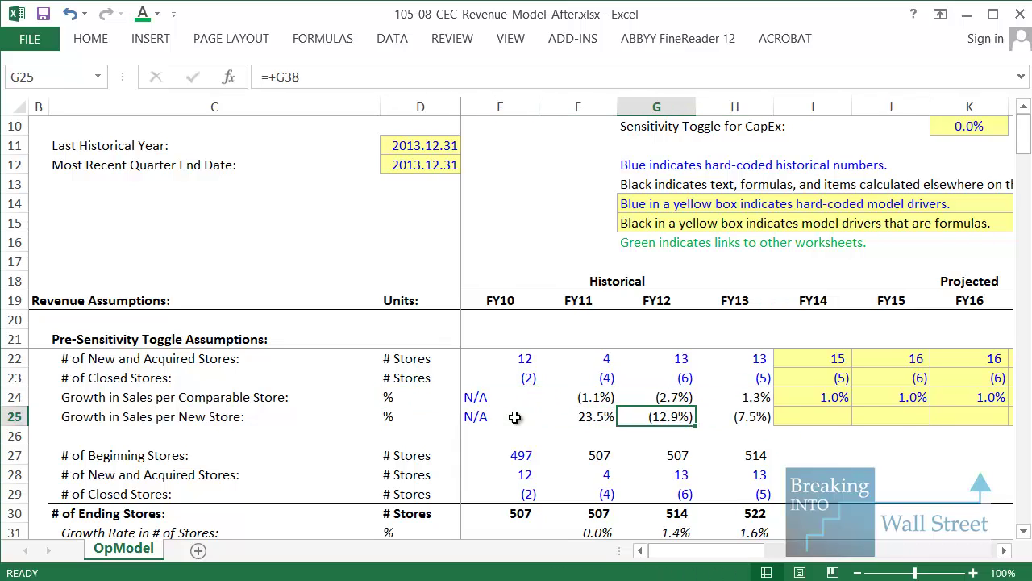
{"action": "key", "text": "shift+space"}
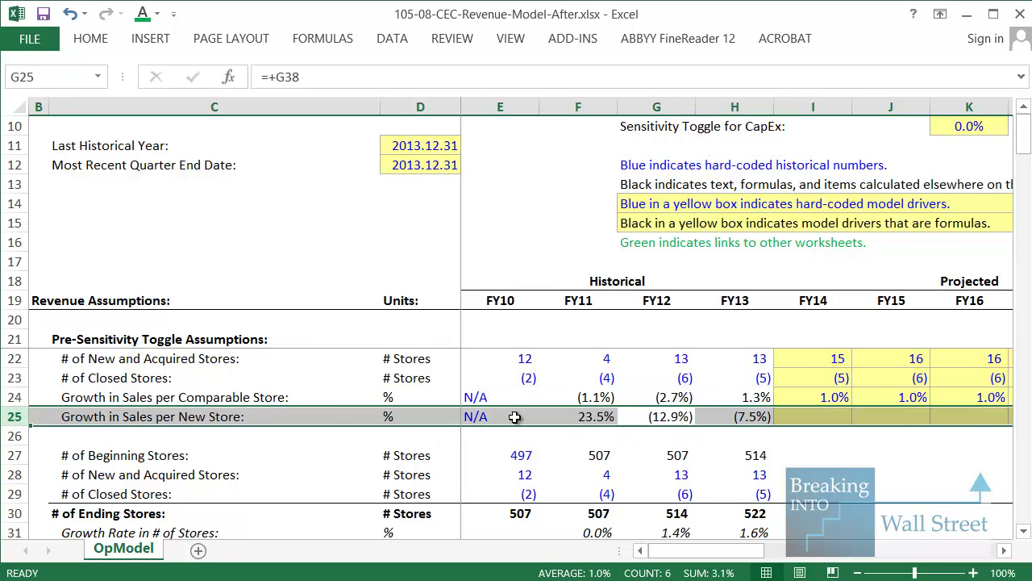
{"action": "key", "text": "Right"}
{"action": "key", "text": "Right"}
{"action": "key", "text": "Up"}
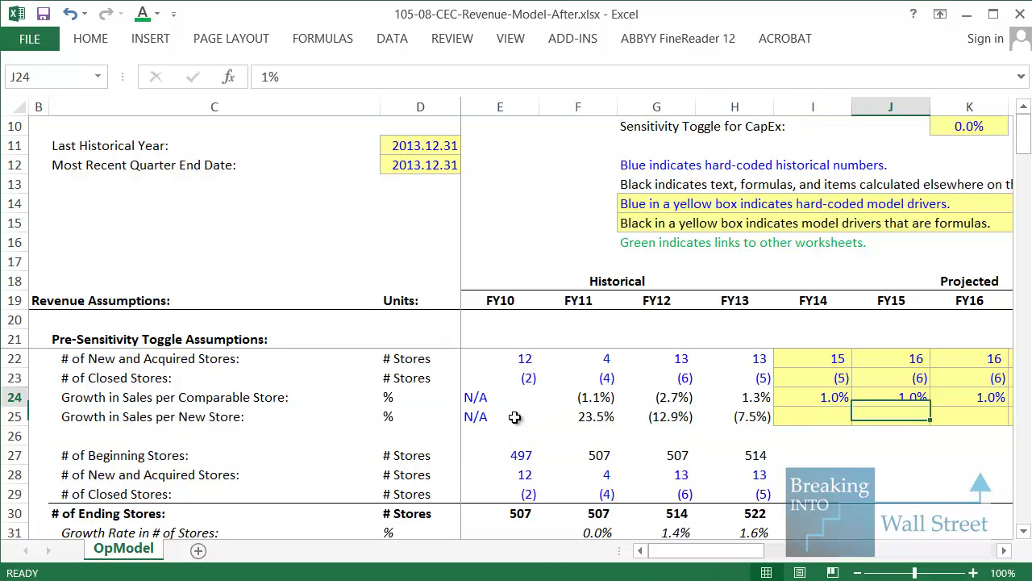
{"action": "key", "text": "shift+space"}
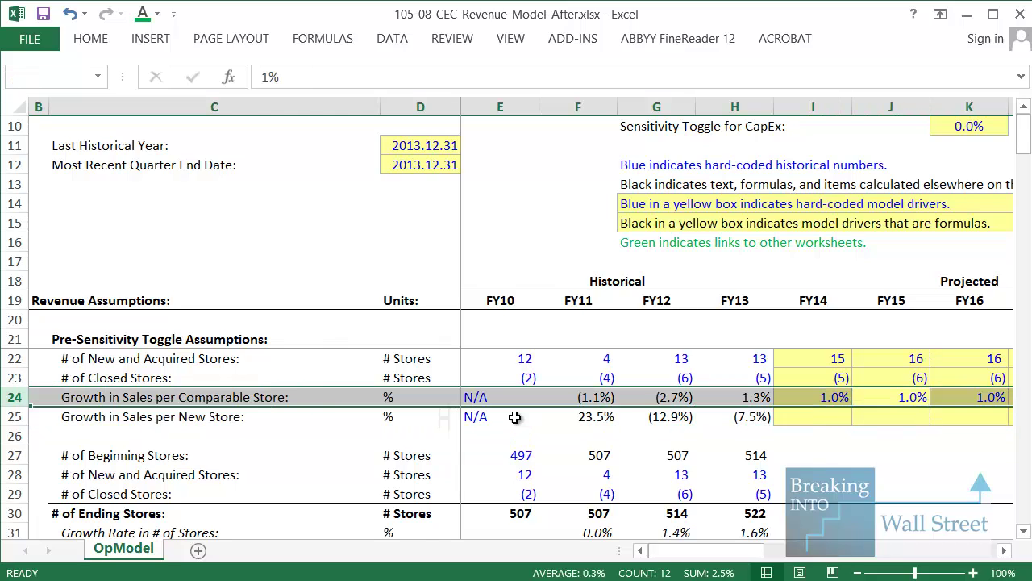
{"action": "key", "text": "Down"}
{"action": "key", "text": "Left"}
{"action": "key", "text": "shift+space"}
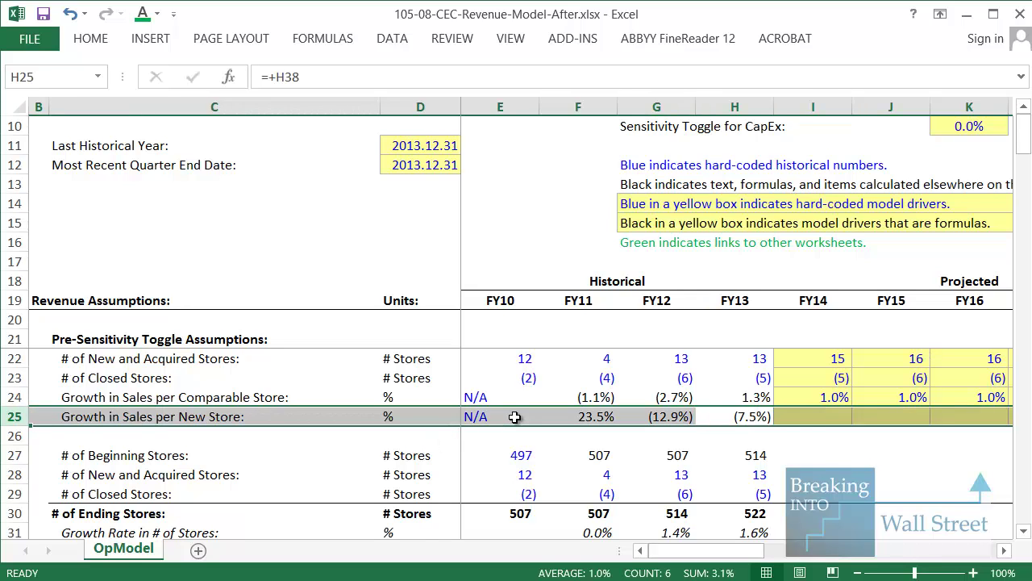
Enter 0.5% as the growth in sales per new store for each year from FY14 through FY18.
{"action": "key", "text": "Right"}
{"action": "scroll", "coordinate": [515, 416], "scroll_direction": "right", "scroll_amount": 2}
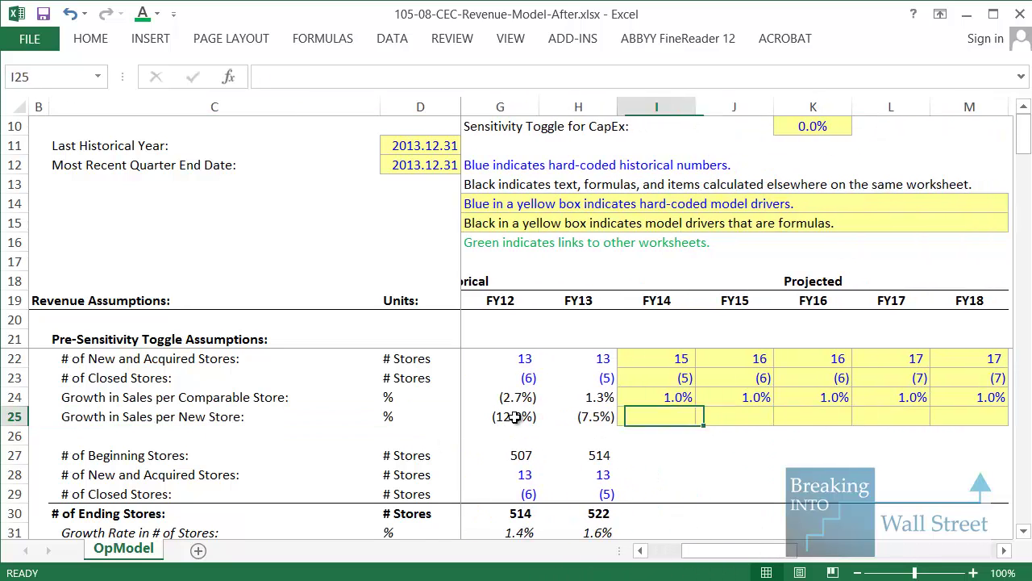
{"action": "type", "text": "0.5"}
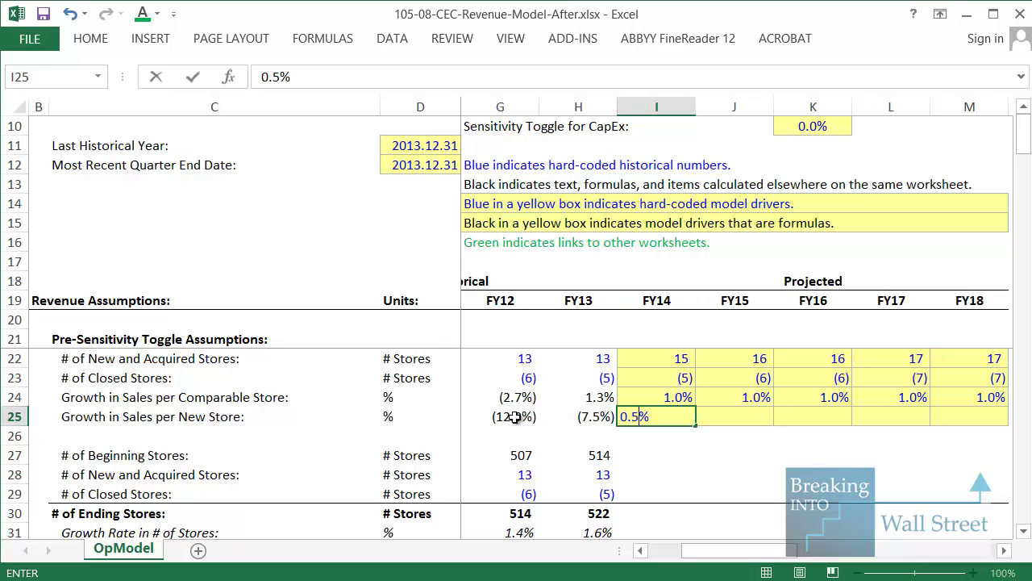
{"action": "key", "text": "Right"}
{"action": "type", "text": "0.5"}
{"action": "key", "text": "Right"}
{"action": "type", "text": "0.5"}
{"action": "key", "text": "Right"}
{"action": "type", "text": "0.5"}
{"action": "key", "text": "Right"}
{"action": "type", "text": "0.5"}
{"action": "key", "text": "ctrl+Return"}
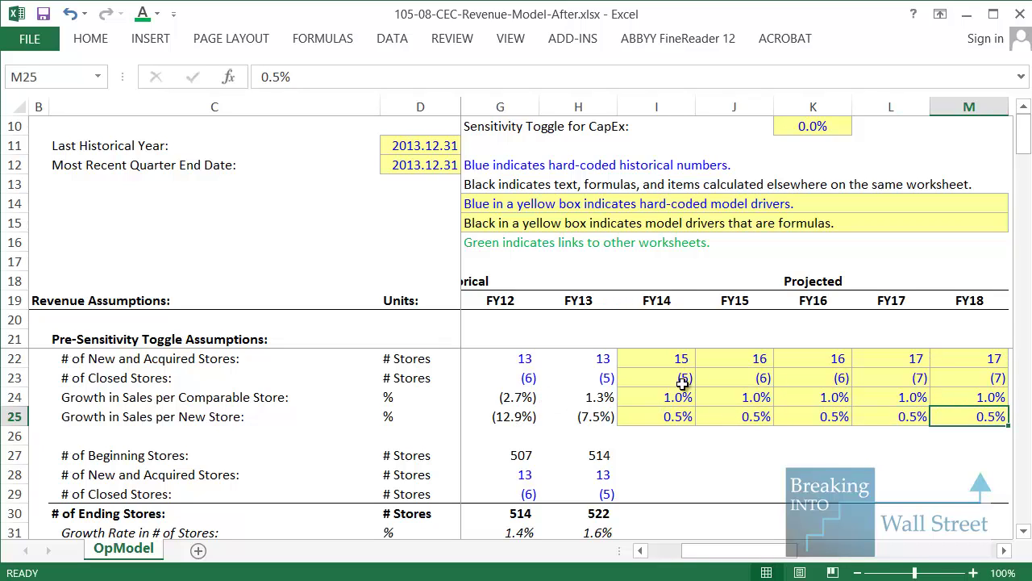
Review the FY14–FY18 pre-sensitivity assumptions in rows 22–25 and unfreeze the worksheet panes.
{"action": "left_click_drag", "start_coordinate": [685, 363], "coordinate": [993, 424]}
{"action": "scroll", "coordinate": [872, 442], "scroll_direction": "down", "scroll_amount": 2}
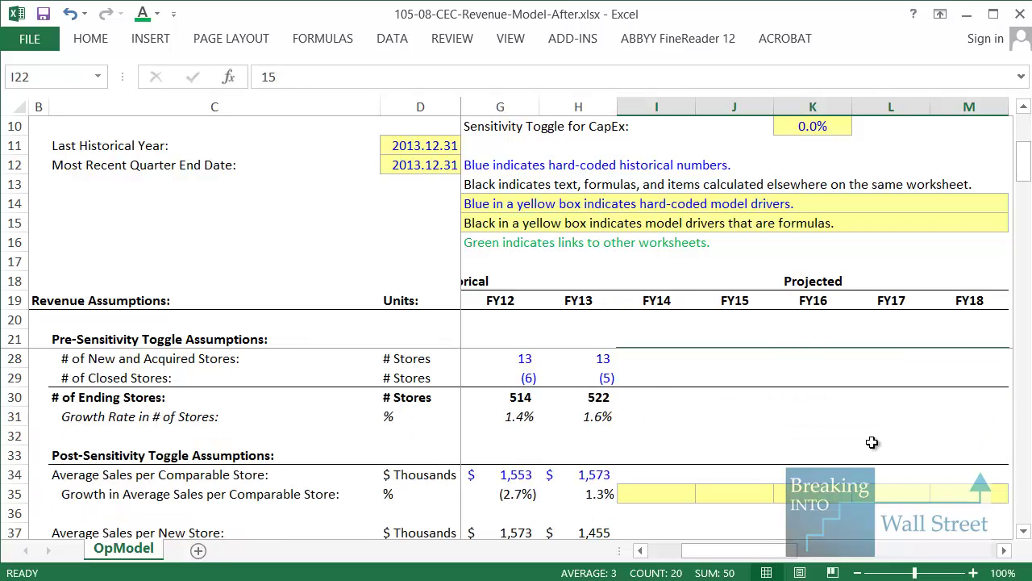
{"action": "scroll", "coordinate": [871, 442], "scroll_direction": "up", "scroll_amount": 1}
{"action": "scroll", "coordinate": [872, 441], "scroll_direction": "down", "scroll_amount": 1}
{"action": "key", "text": "alt+w"}
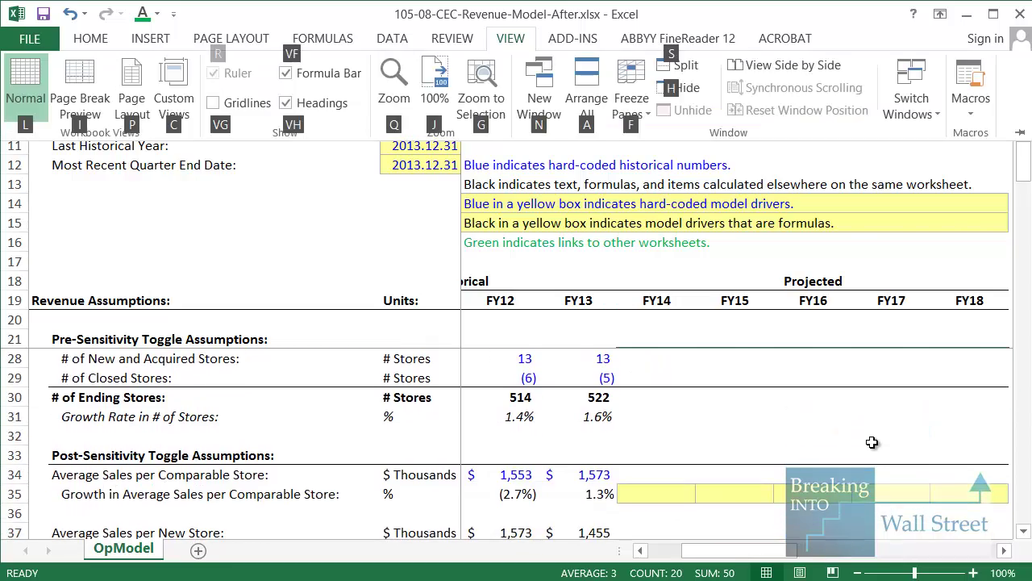
{"action": "key", "text": "f"}
{"action": "key", "text": "f"}
Read the modeling notes beside the model, up to Steps 4 and 5 on ending stores and post-toggle sales calculations.
{"action": "scroll", "coordinate": [877, 449], "scroll_direction": "down", "scroll_amount": 2}
{"action": "left_click_drag", "start_coordinate": [774, 550], "coordinate": [798, 517]}
{"action": "scroll", "coordinate": [774, 500], "scroll_direction": "down", "scroll_amount": 15}
{"action": "left_click_drag", "start_coordinate": [489, 411], "coordinate": [825, 457]}
{"action": "scroll", "coordinate": [825, 457], "scroll_direction": "down", "scroll_amount": 2}
{"action": "left_click_drag", "start_coordinate": [493, 413], "coordinate": [928, 476]}
{"action": "scroll", "coordinate": [366, 284], "scroll_direction": "down", "scroll_amount": 3}
{"action": "left_click_drag", "start_coordinate": [316, 222], "coordinate": [975, 282]}
{"action": "scroll", "coordinate": [369, 294], "scroll_direction": "down", "scroll_amount": 1}
{"action": "left_click_drag", "start_coordinate": [324, 262], "coordinate": [395, 305]}
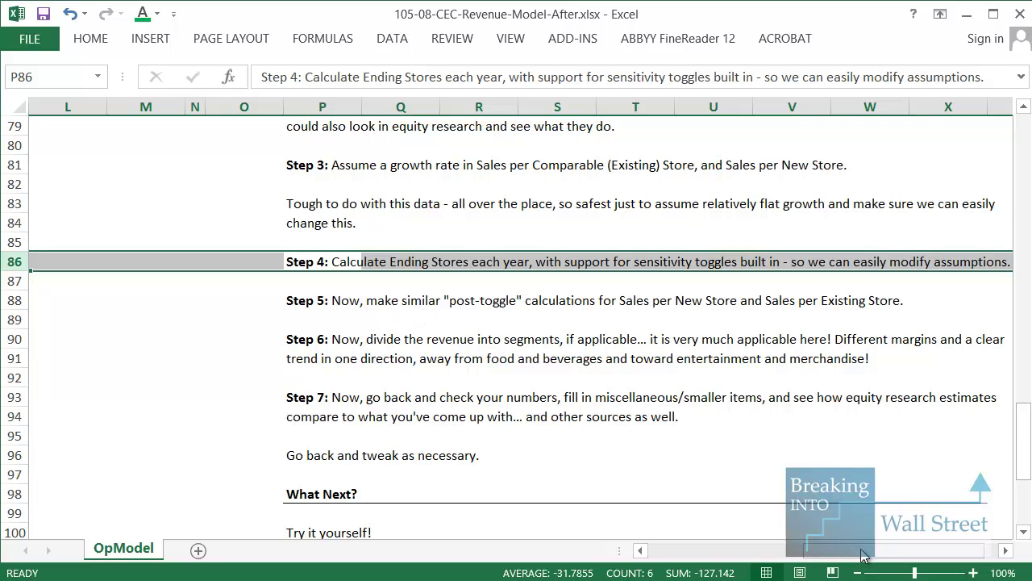
{"action": "mouse_move", "coordinate": [863, 554]}
{"action": "left_mouse_down"}
{"action": "mouse_move", "coordinate": [847, 555]}
{"action": "mouse_move", "coordinate": [863, 555]}
{"action": "left_mouse_up"}
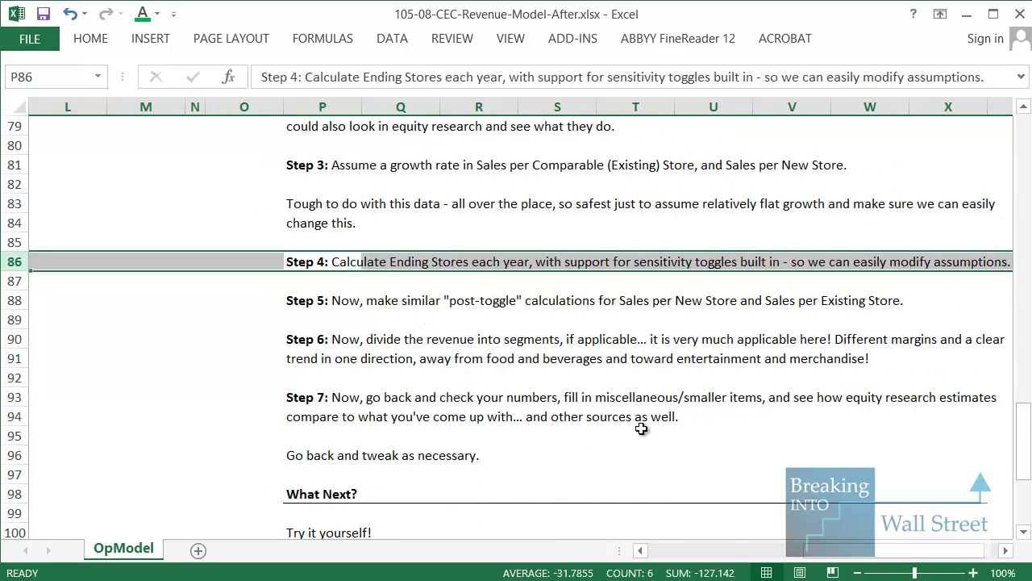
{"action": "left_click", "coordinate": [338, 304]}
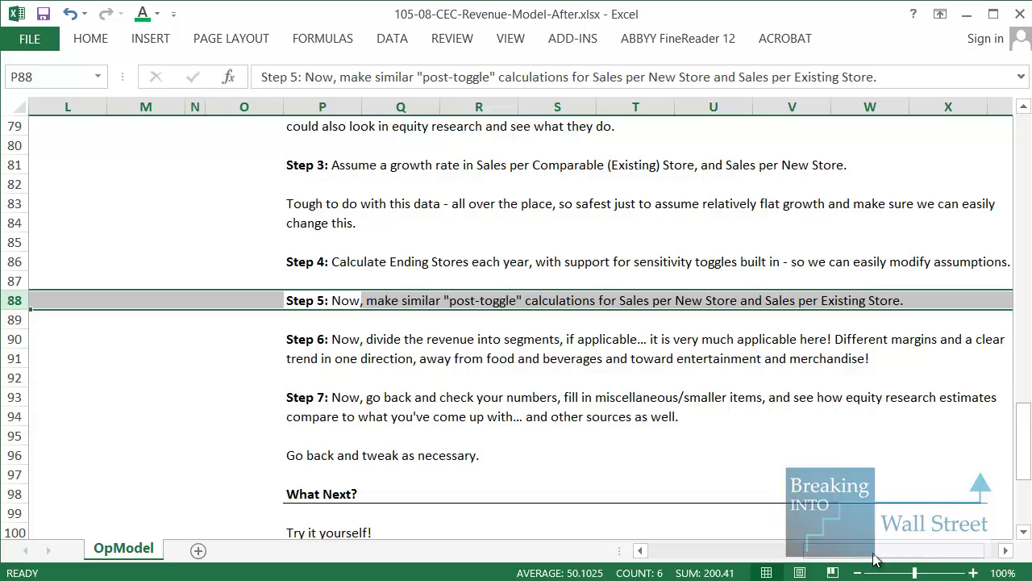
Freeze the panes at cell E21 so the year headers and row labels stay in view.
{"action": "left_click_drag", "start_coordinate": [875, 554], "coordinate": [764, 554]}
{"action": "scroll", "coordinate": [695, 515], "scroll_direction": "up", "scroll_amount": 13}
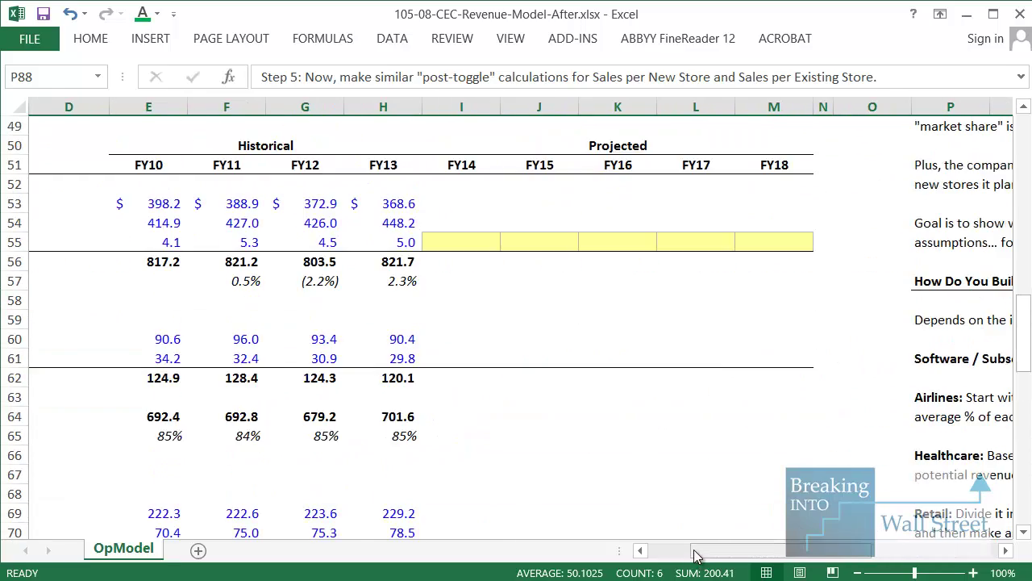
{"action": "scroll", "coordinate": [695, 515], "scroll_direction": "up", "scroll_amount": 3}
{"action": "left_click", "coordinate": [761, 457]}
{"action": "key", "text": "ctrl+shift+Left"}
{"action": "key", "text": "ctrl+shift+Left"}
{"action": "scroll", "coordinate": [876, 432], "scroll_direction": "up", "scroll_amount": 6}
{"action": "left_click", "coordinate": [876, 432]}
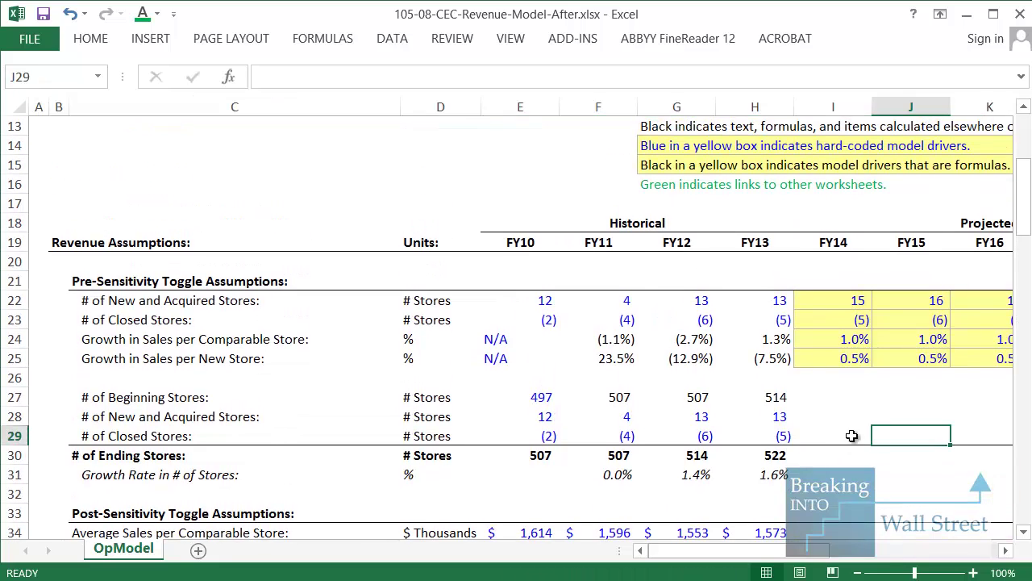
{"action": "left_click", "coordinate": [444, 281]}
{"action": "key", "text": "alt+w"}
{"action": "key", "text": "f"}
{"action": "key", "text": "f"}
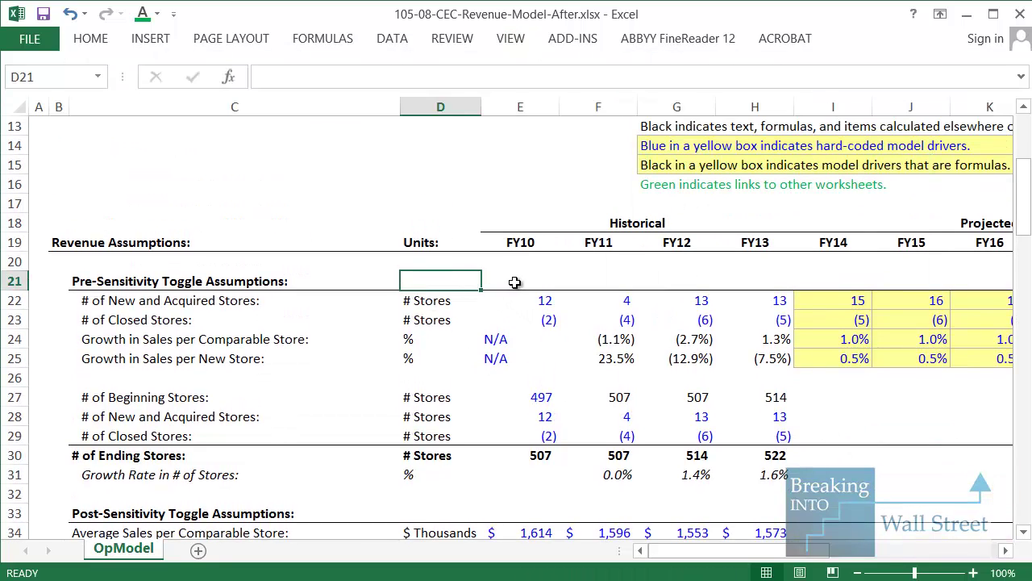
{"action": "left_click", "coordinate": [514, 282]}
{"action": "key", "text": "alt+w"}
{"action": "key", "text": "f"}
{"action": "key", "text": "f"}
Link the FY14 number of beginning stores in I27 to the FY13 number of ending stores in H30.
{"action": "left_click", "coordinate": [855, 433]}
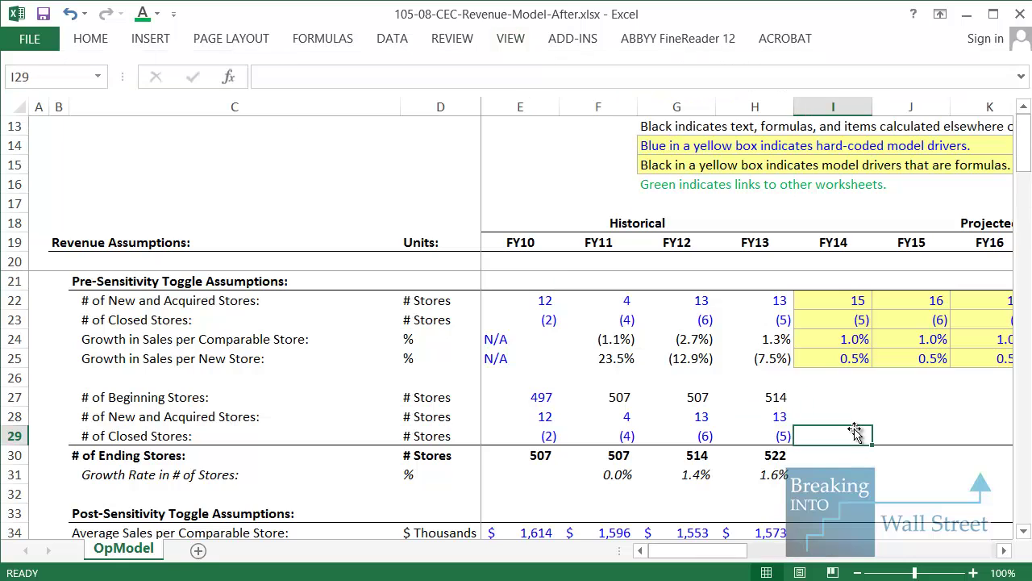
{"action": "scroll", "coordinate": [930, 422], "scroll_direction": "right", "scroll_amount": 3}
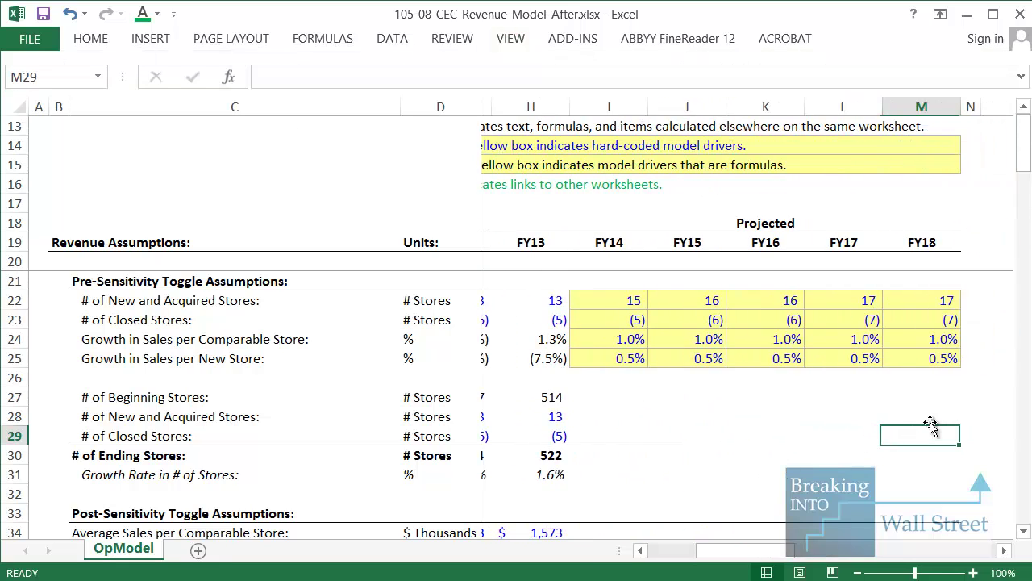
{"action": "key", "text": "Up"}
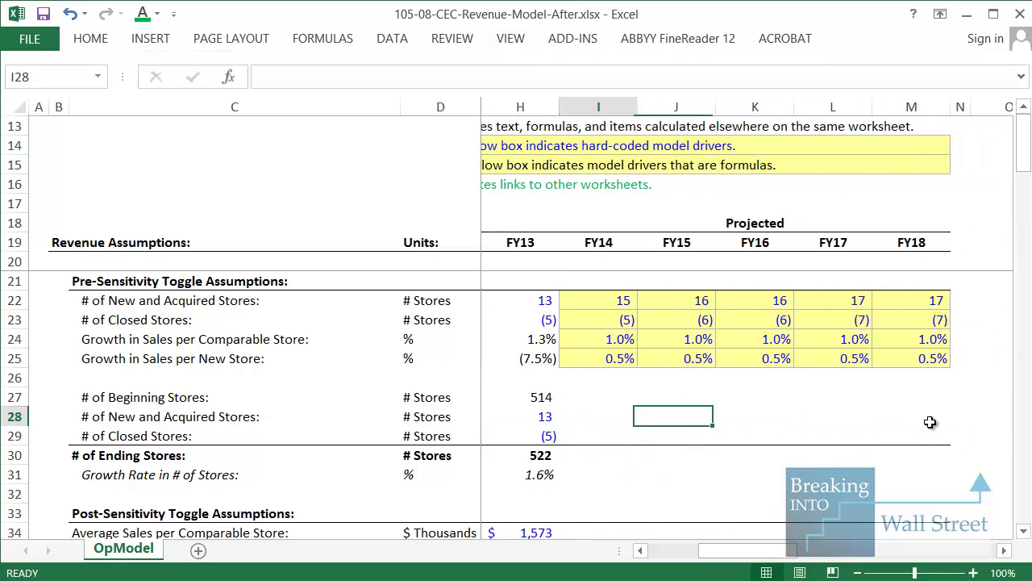
{"action": "key", "text": "Up"}
{"action": "type", "text": "=+"}
{"action": "key", "text": "Left"}
{"action": "key", "text": "Down"}
{"action": "key", "text": "Down"}
{"action": "key", "text": "Down"}
{"action": "key", "text": "Return"}
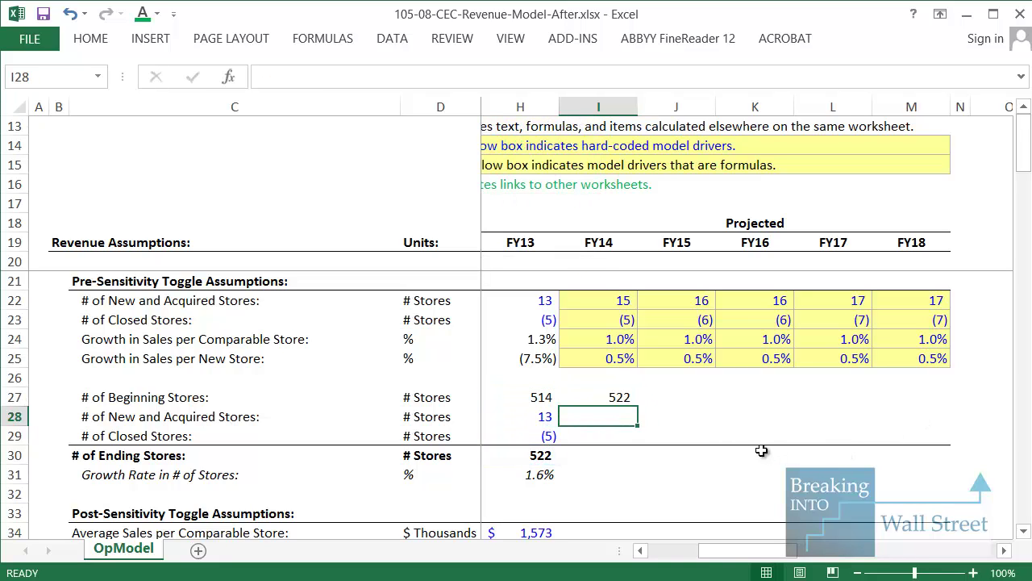
{"action": "type", "text": "="}
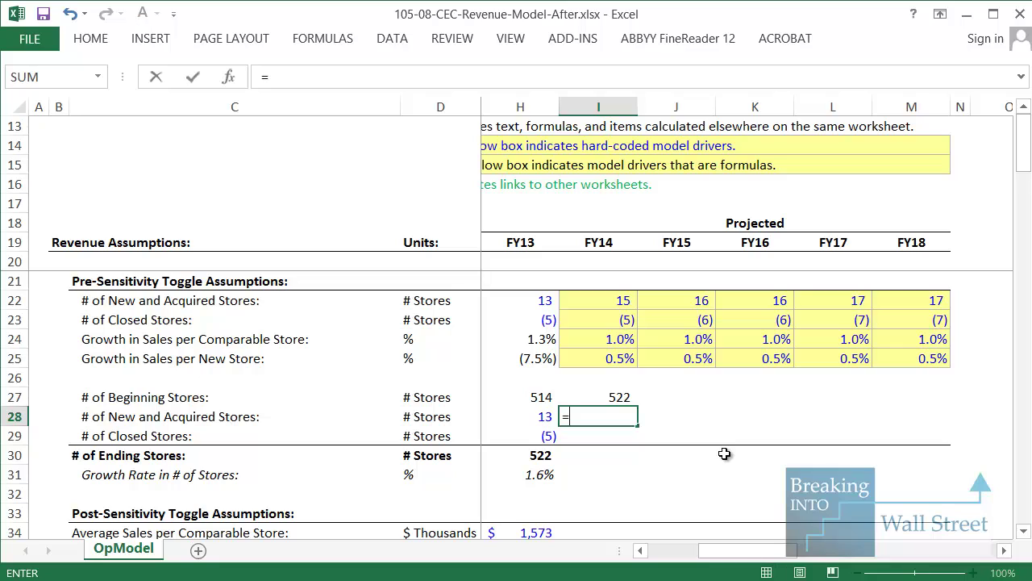
{"action": "type", "text": "+"}
{"action": "key", "text": "Up"}
{"action": "key", "text": "ctrl+Up"}
{"action": "key", "text": "ctrl+Up"}
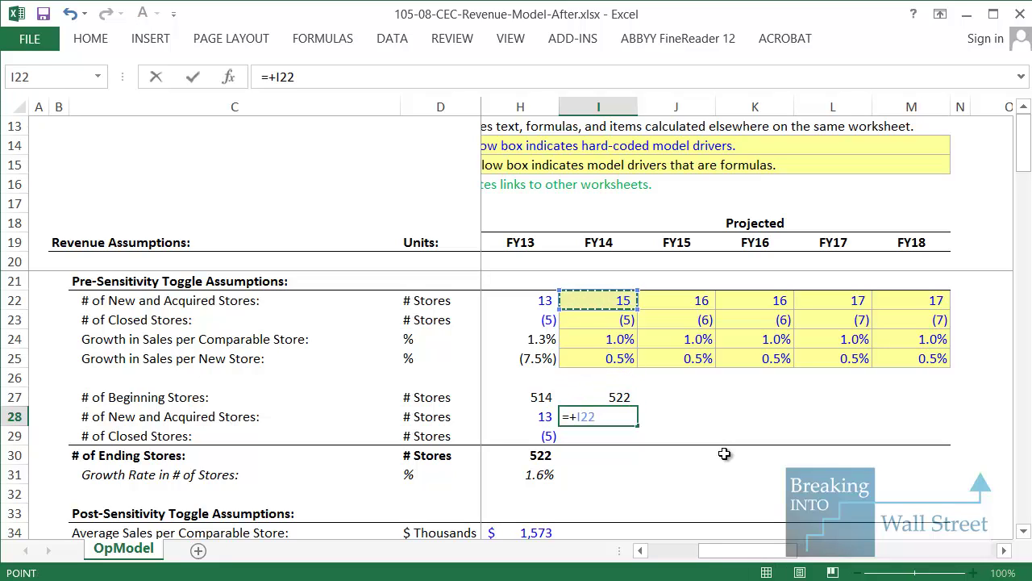
{"action": "type", "text": "*"}
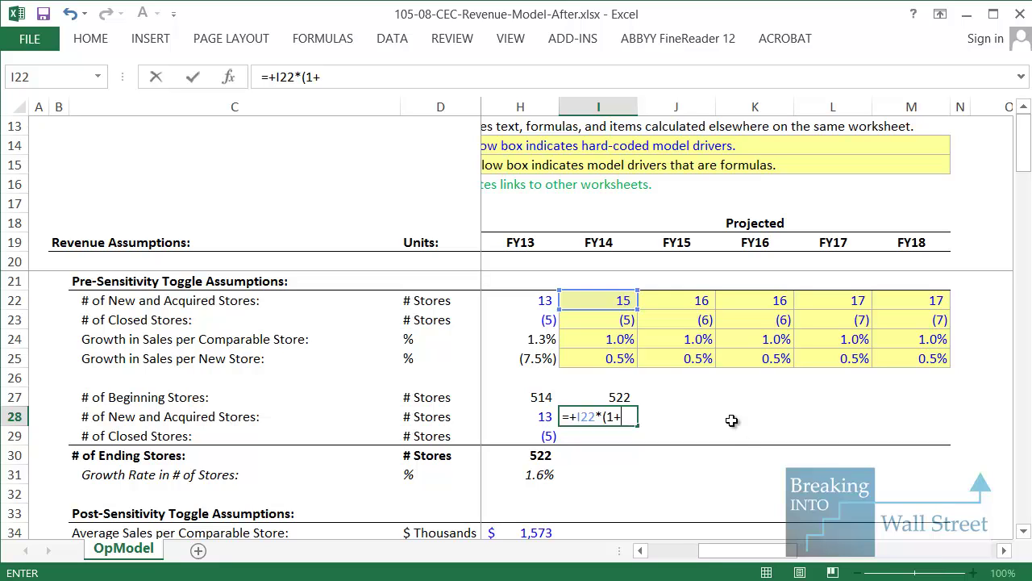
{"action": "key", "text": "Escape"}
Unfreeze the panes at cell E21.
{"action": "key", "text": "alt+w"}
{"action": "key", "text": "f"}
{"action": "key", "text": "f"}
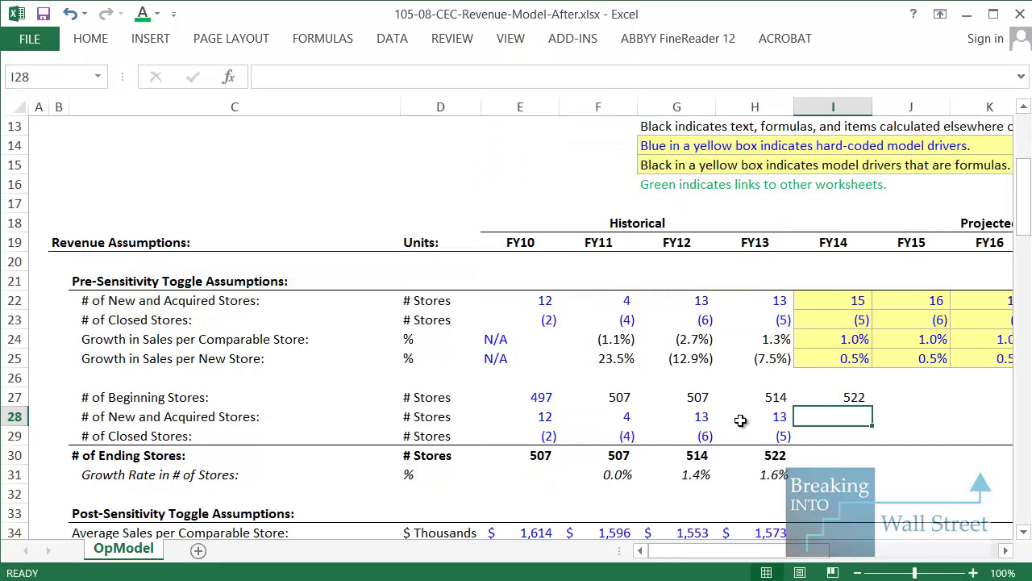
Calculate FY14 new and acquired stores in I28 with the formula =+I22*(1+Num_Store_Toggle).
{"action": "type", "text": "=+"}
{"action": "key", "text": "Up"}
{"action": "key", "text": "Up"}
{"action": "key", "text": "Up"}
{"action": "key", "text": "Up"}
{"action": "key", "text": "Up"}
{"action": "key", "text": "Up"}
{"action": "type", "text": "*"}
{"action": "scroll", "coordinate": [789, 426], "scroll_direction": "up", "scroll_amount": 4}
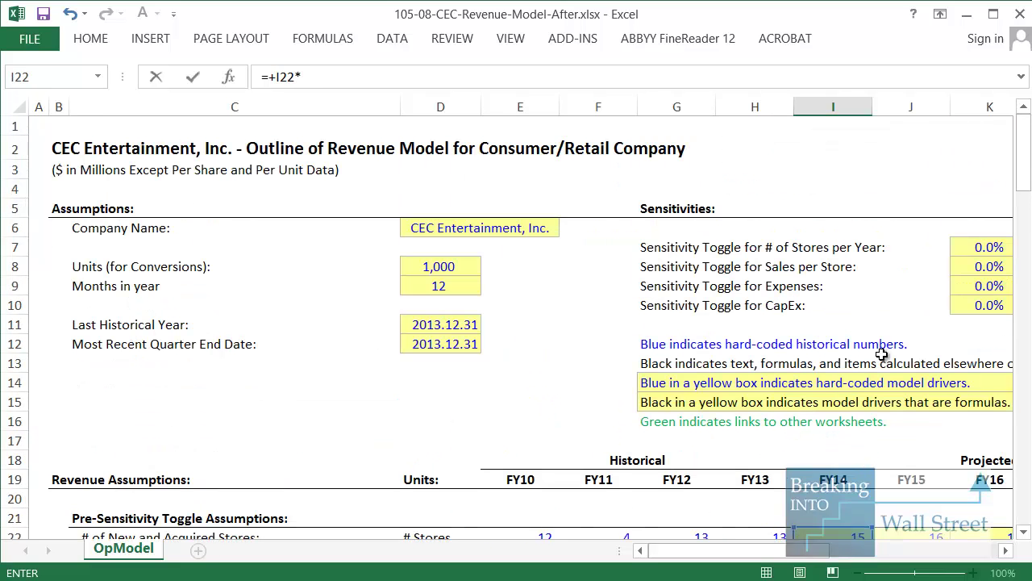
{"action": "left_click", "coordinate": [940, 271]}
{"action": "key", "text": "Right"}
{"action": "key", "text": "Right"}
{"action": "key", "text": "Right"}
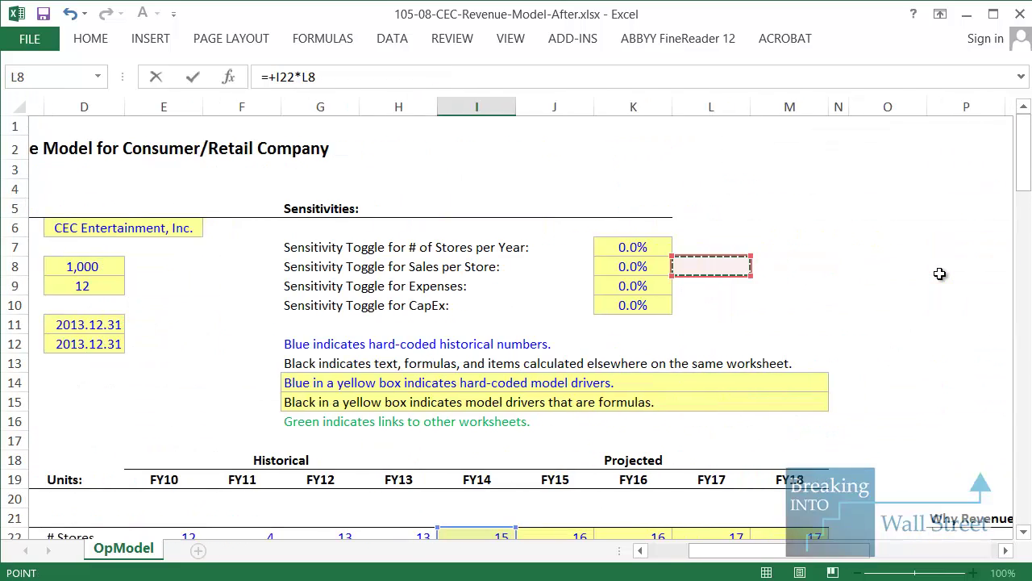
{"action": "key", "text": "Left"}
{"action": "key", "text": "Left"}
{"action": "key", "text": "Up"}
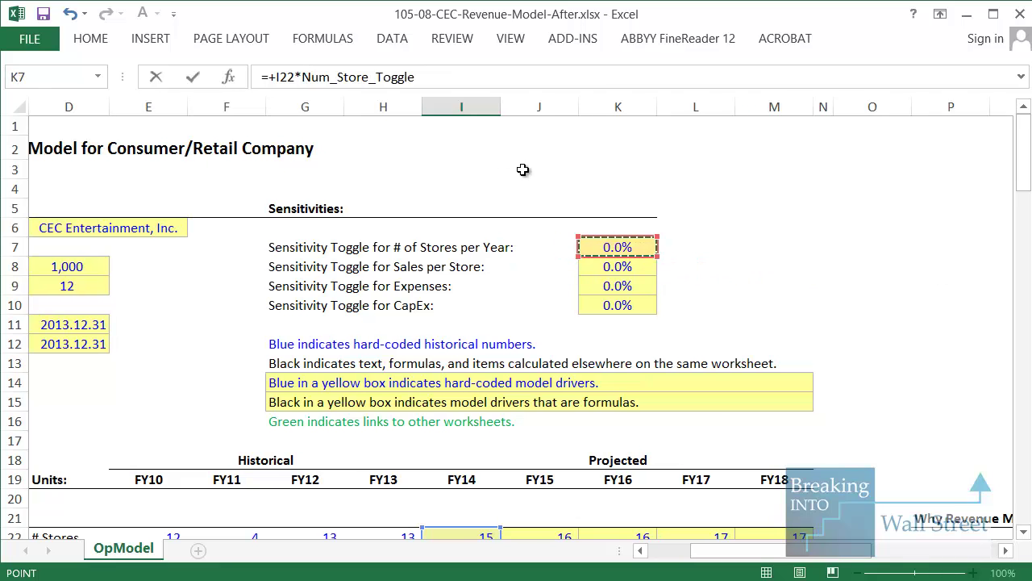
{"action": "left_click", "coordinate": [302, 79]}
{"action": "type", "text": "(1+"}
{"action": "left_click", "coordinate": [464, 78]}
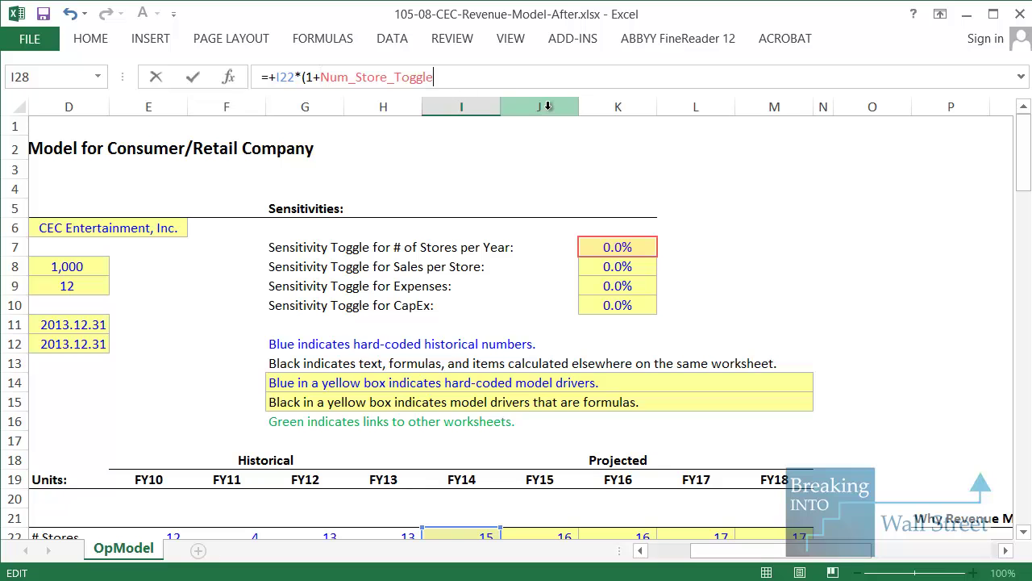
{"action": "type", "text": ")"}
{"action": "key", "text": "ctrl+Return"}
{"action": "scroll", "coordinate": [647, 375], "scroll_direction": "down", "scroll_amount": 5}
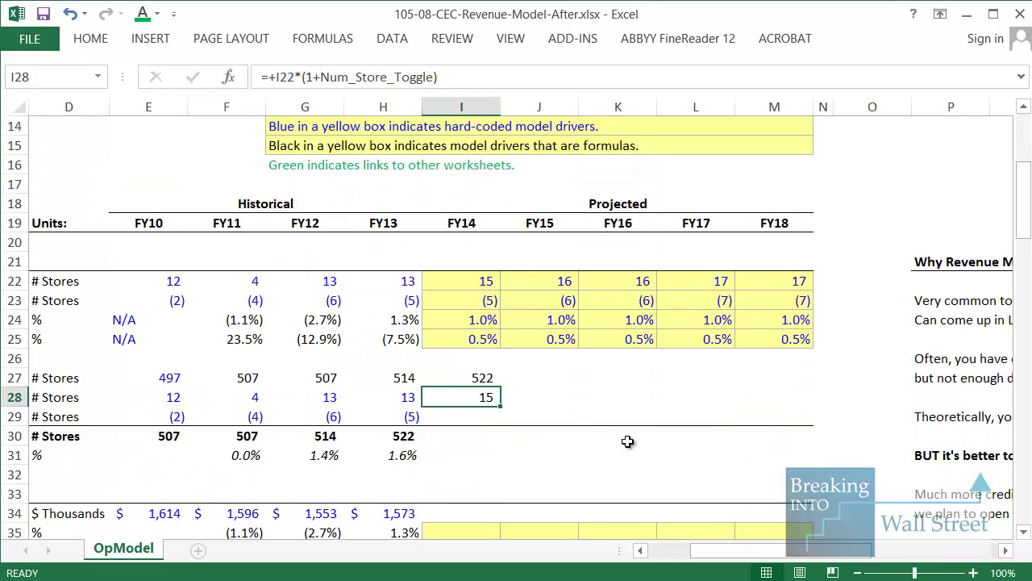
Calculate FY14 closed stores in I29 with the formula =+I23*(1+Num_Store_Toggle).
{"action": "key", "text": "Left"}
{"action": "key", "text": "Left"}
{"action": "key", "text": "Left"}
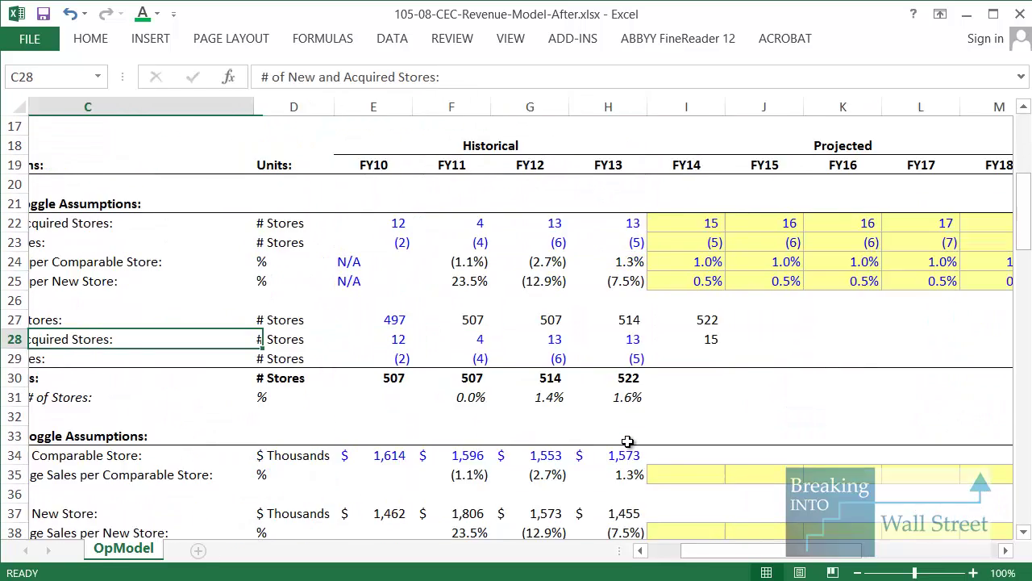
{"action": "key", "text": "Right"}
{"action": "key", "text": "Right"}
{"action": "key", "text": "Right"}
{"action": "key", "text": "Right"}
{"action": "key", "text": "Down"}
{"action": "key", "text": "Right"}
{"action": "key", "text": "Right"}
{"action": "type", "text": "="}
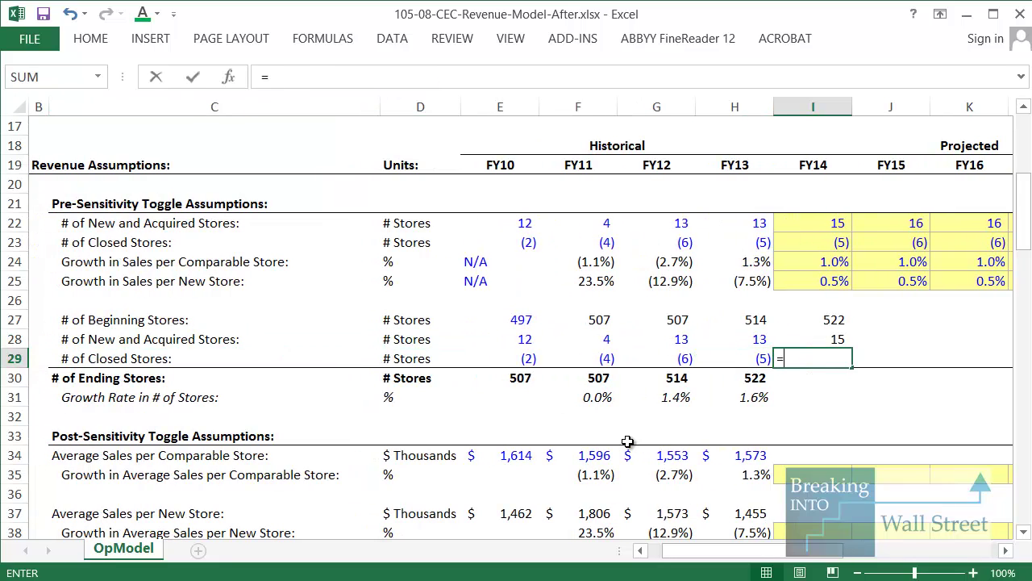
{"action": "type", "text": "+"}
{"action": "key", "text": "Up"}
{"action": "key", "text": "Up"}
{"action": "key", "text": "Up"}
{"action": "key", "text": "Up"}
{"action": "key", "text": "Up"}
{"action": "key", "text": "Up"}
{"action": "type", "text": "*(1+Num"}
{"action": "key", "text": "Tab"}
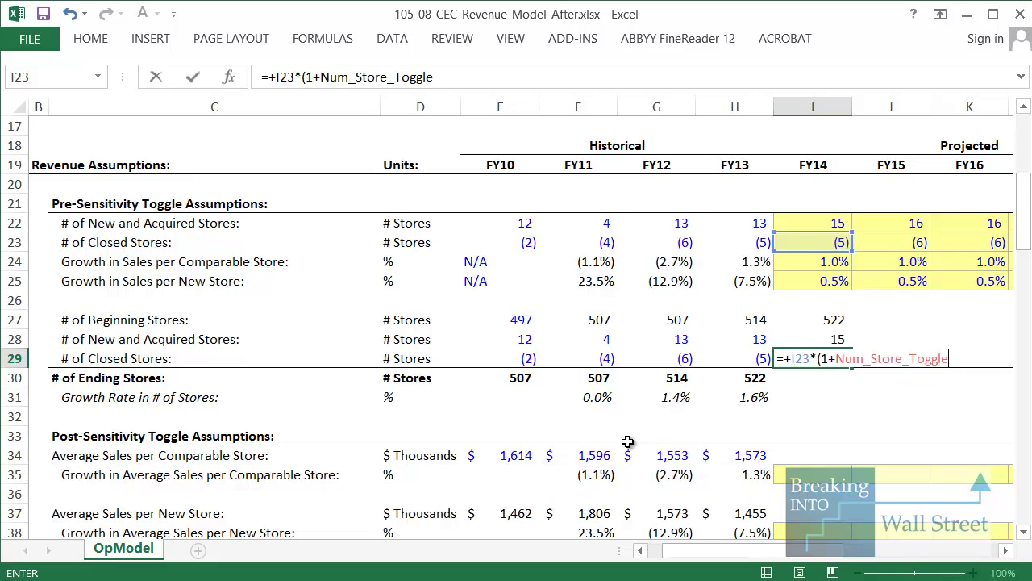
{"action": "type", "text": ")"}
{"action": "key", "text": "Return"}
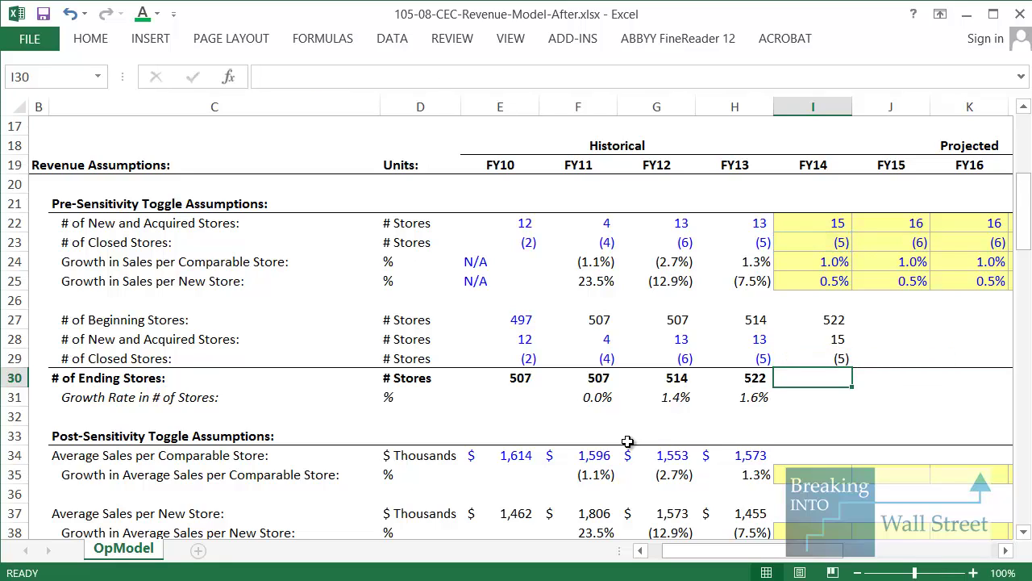
Sum I27:I29 for FY14 ending stores in I30 and calculate their growth rate over FY13 in I31.
{"action": "key", "text": "alt+equal"}
{"action": "key", "text": "Return"}
{"action": "type", "text": "=+"}
{"action": "key", "text": "Up"}
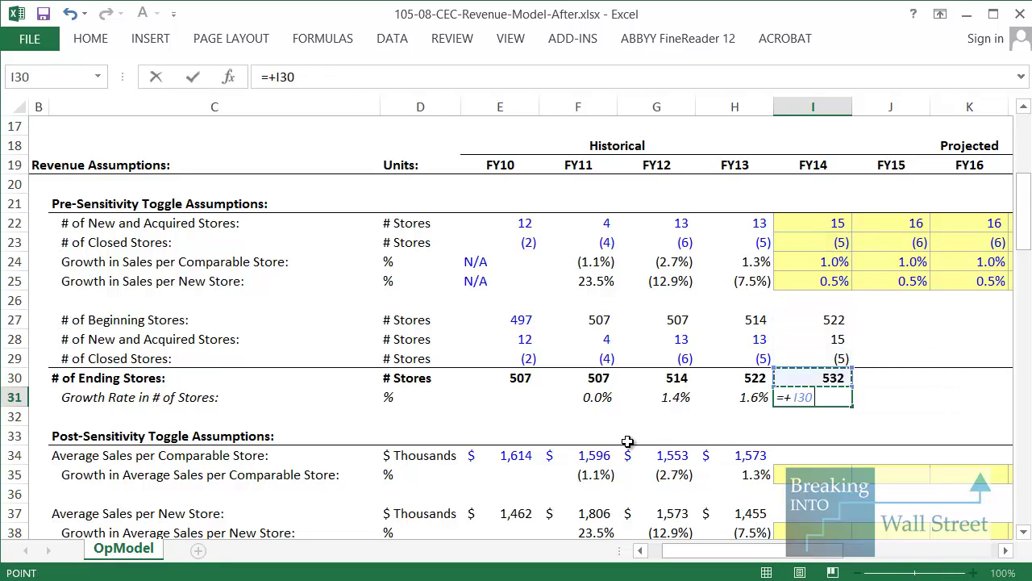
{"action": "type", "text": "/"}
{"action": "key", "text": "Up"}
{"action": "key", "text": "Left"}
{"action": "type", "text": "-1"}
{"action": "key", "text": "Return"}
Copy the FY14 store count formulas in I27:I31 across to FY15 through FY18.
{"action": "key", "text": "Up"}
{"action": "key", "text": "Up"}
{"action": "key", "text": "Up"}
{"action": "key", "text": "Up"}
{"action": "key", "text": "Up"}
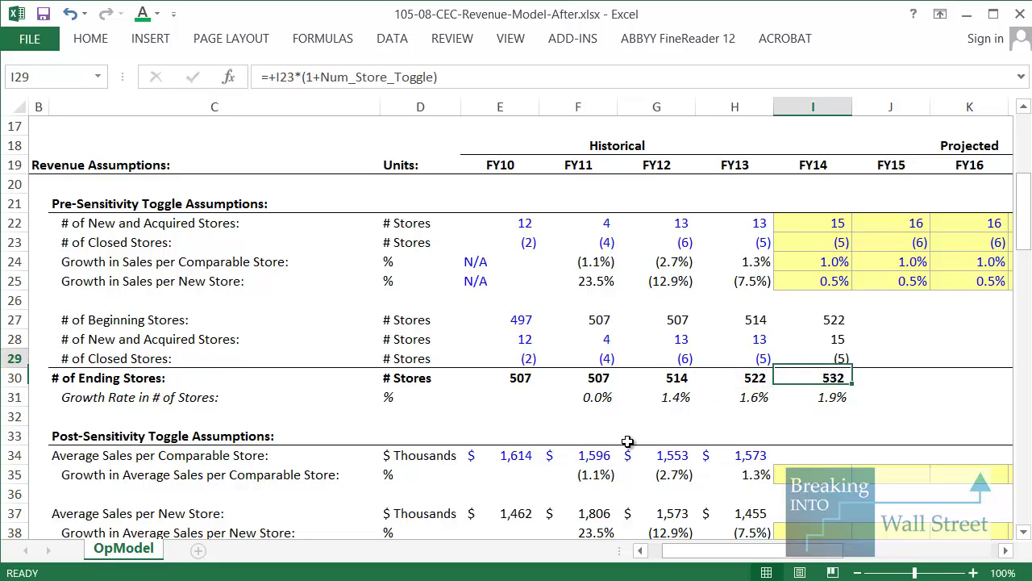
{"action": "key", "text": "shift+Down"}
{"action": "key", "text": "shift+Down"}
{"action": "key", "text": "shift+Down"}
{"action": "key", "text": "shift+Down"}
{"action": "key", "text": "ctrl+c"}
{"action": "key", "text": "shift+Right"}
{"action": "key", "text": "shift+Right"}
{"action": "key", "text": "shift+Right"}
{"action": "key", "text": "shift+Right"}
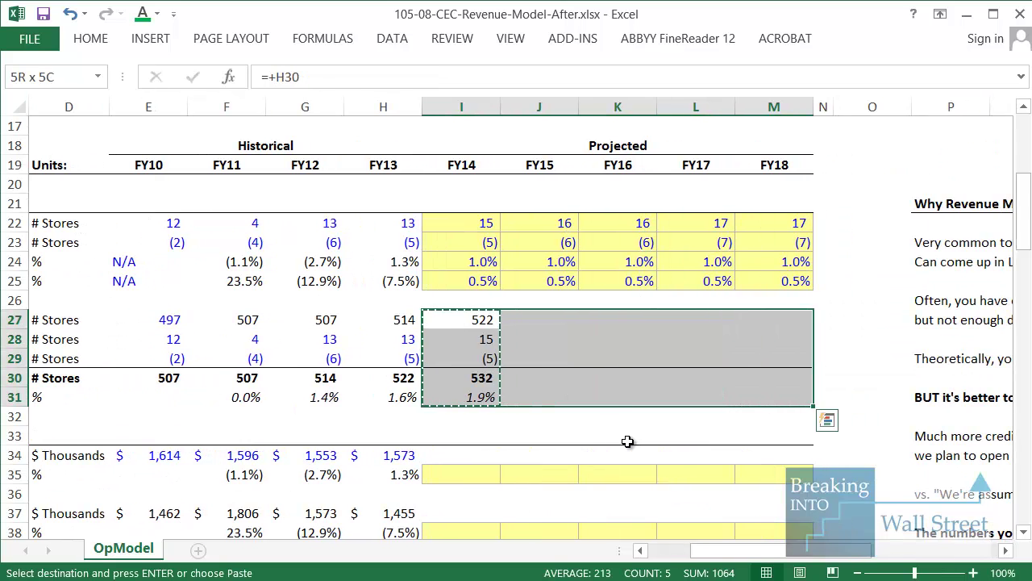
{"action": "key", "text": "ctrl+v"}
Compare the historical FY10–FY13 ending stores and growth rates with the projected FY14–FY18 figures in rows 30–31.
{"action": "key", "text": "Down"}
{"action": "key", "text": "Down"}
{"action": "key", "text": "Down"}
{"action": "key", "text": "shift+space"}
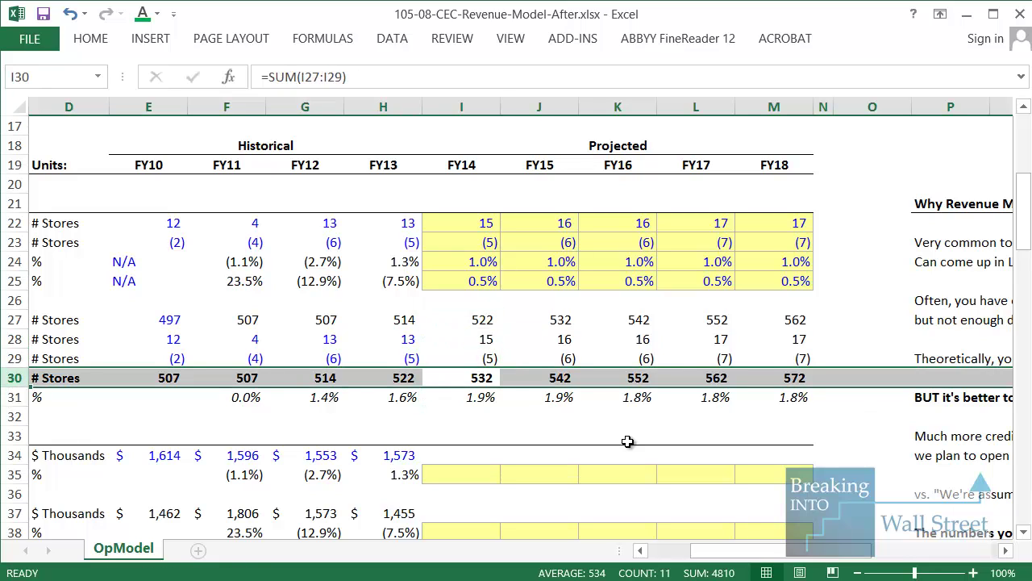
{"action": "key", "text": "Left"}
{"action": "key", "text": "Left"}
{"action": "key", "text": "Left"}
{"action": "key", "text": "Left"}
{"action": "key", "text": "shift+Right"}
{"action": "key", "text": "shift+Right"}
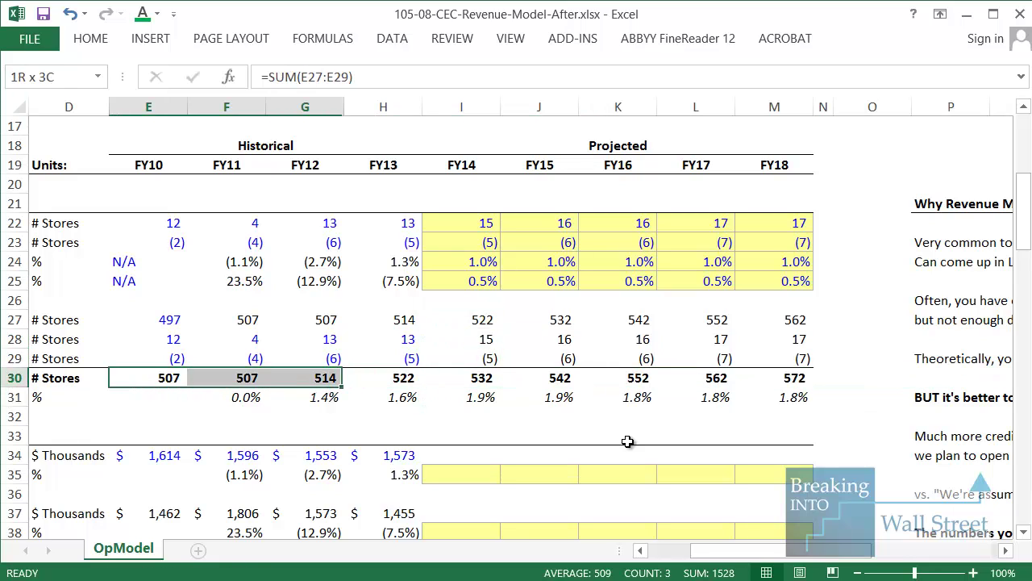
{"action": "key", "text": "shift+Right"}
{"action": "key", "text": "shift+Down"}
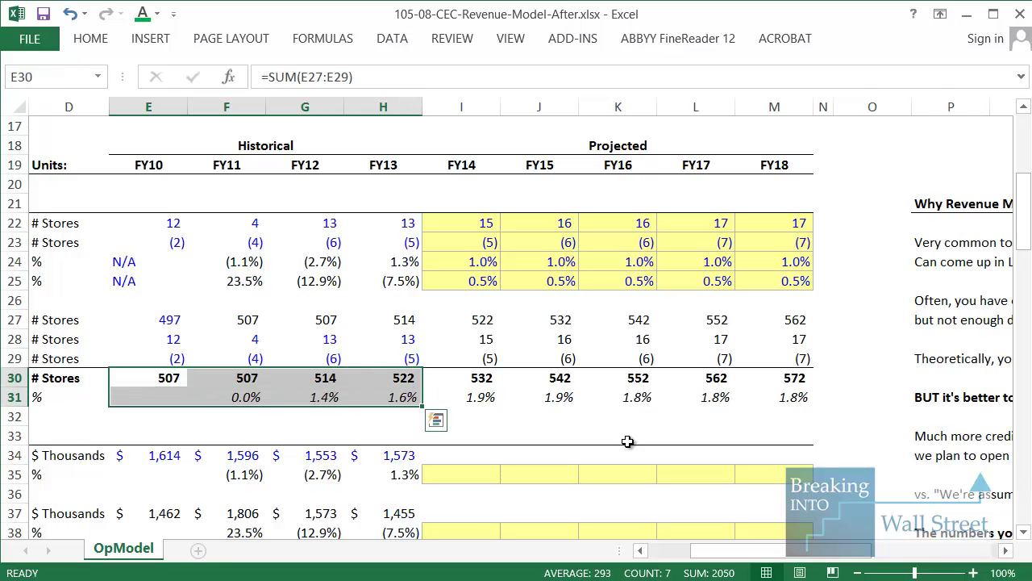
{"action": "key", "text": "Right"}
{"action": "key", "text": "Right"}
{"action": "key", "text": "Right"}
{"action": "key", "text": "Right"}
{"action": "key", "text": "shift+Down"}
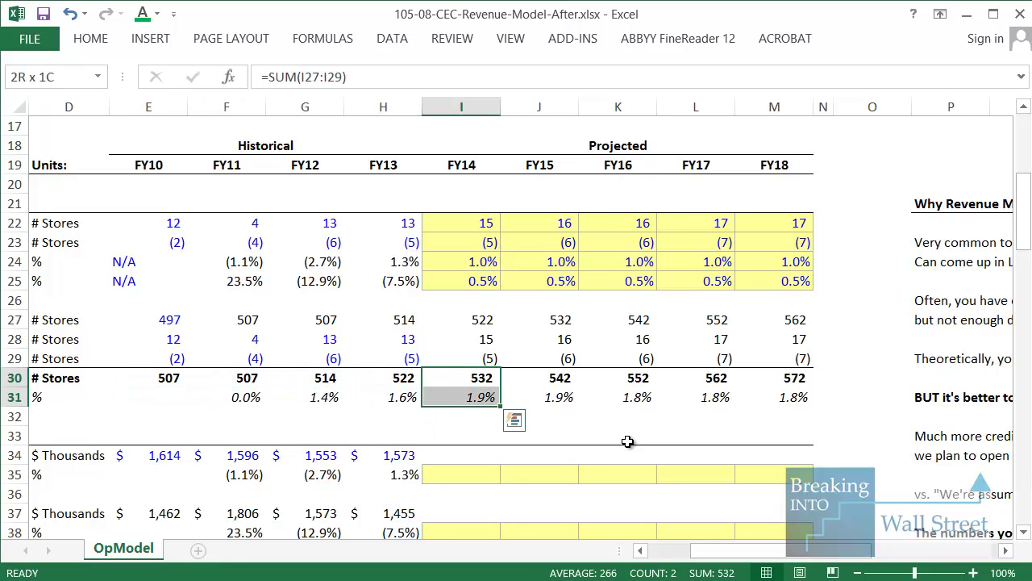
{"action": "key", "text": "shift+Right"}
{"action": "key", "text": "shift+Right"}
{"action": "key", "text": "shift+Right"}
{"action": "key", "text": "shift+Right"}
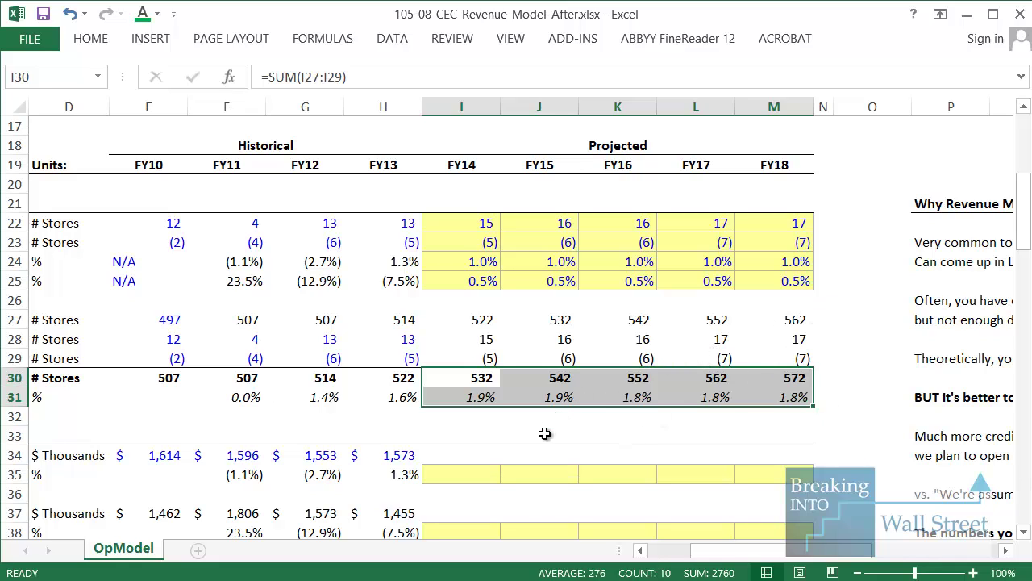
Calculate FY14 growth in average sales per comparable store in I35 with the formula =+I24*(1+Sales_per_Store_Toggle).
{"action": "scroll", "coordinate": [545, 434], "scroll_direction": "down", "scroll_amount": 2}
{"action": "left_click_drag", "start_coordinate": [582, 449], "coordinate": [86, 475]}
{"action": "left_click", "coordinate": [839, 365]}
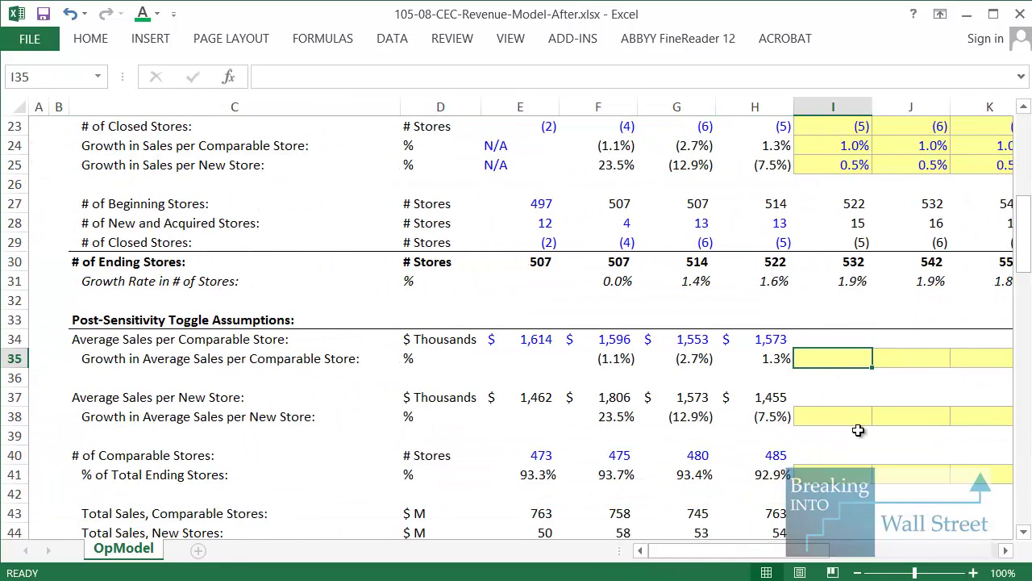
{"action": "type", "text": "=+"}
{"action": "left_click", "coordinate": [867, 147]}
{"action": "type", "text": "*"}
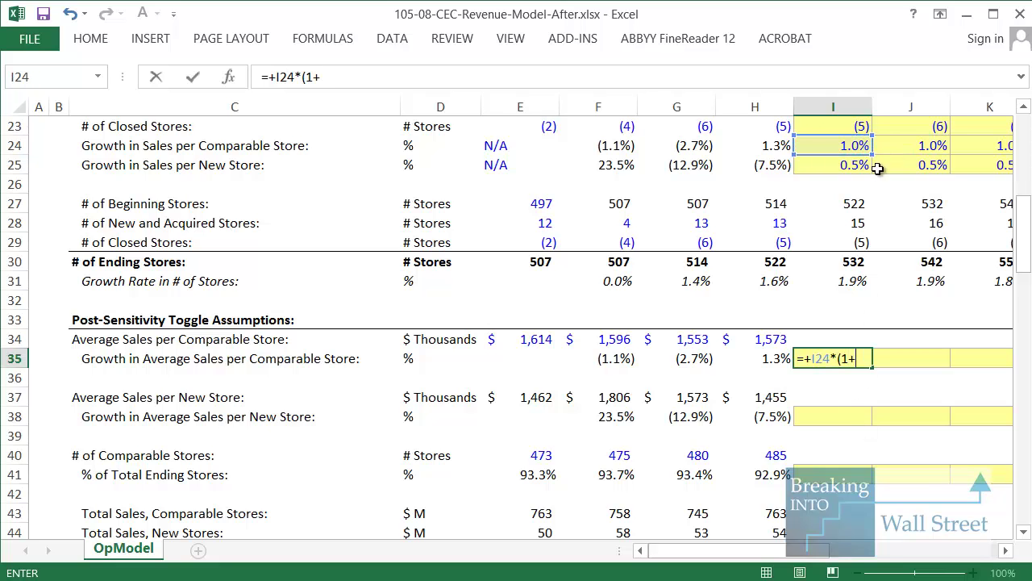
{"action": "scroll", "coordinate": [829, 252], "scroll_direction": "up", "scroll_amount": 6}
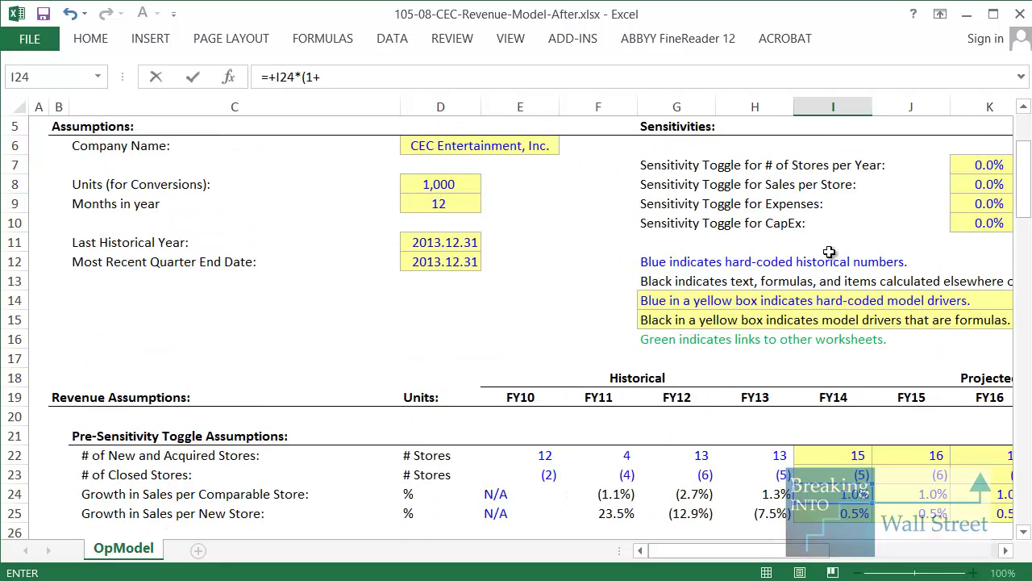
{"action": "left_click", "coordinate": [993, 182]}
{"action": "key", "text": "ctrl+Return"}
Copy the comparable store sales growth formula in I35 across to FY15 through FY18.
{"action": "key", "text": "ctrl+c"}
{"action": "key", "text": "shift+Right"}
{"action": "key", "text": "shift+Right"}
{"action": "key", "text": "shift+Right"}
{"action": "key", "text": "shift+Right"}
{"action": "key", "text": "ctrl+v"}
Calculate FY14 growth in average sales per new store in I38 with the formula =+I25*(1+Sales_per_Store_Toggle).
{"action": "key", "text": "Down"}
{"action": "key", "text": "Down"}
{"action": "key", "text": "Down"}
{"action": "type", "text": "=+"}
{"action": "key", "text": "Up"}
{"action": "key", "text": "Up"}
{"action": "key", "text": "Up"}
{"action": "key", "text": "Up"}
{"action": "key", "text": "Up"}
{"action": "key", "text": "Up"}
{"action": "key", "text": "Up"}
{"action": "key", "text": "Up"}
{"action": "key", "text": "Up"}
{"action": "key", "text": "Up"}
{"action": "key", "text": "Up"}
{"action": "key", "text": "Up"}
{"action": "key", "text": "Up"}
{"action": "type", "text": "*(1+Sal"}
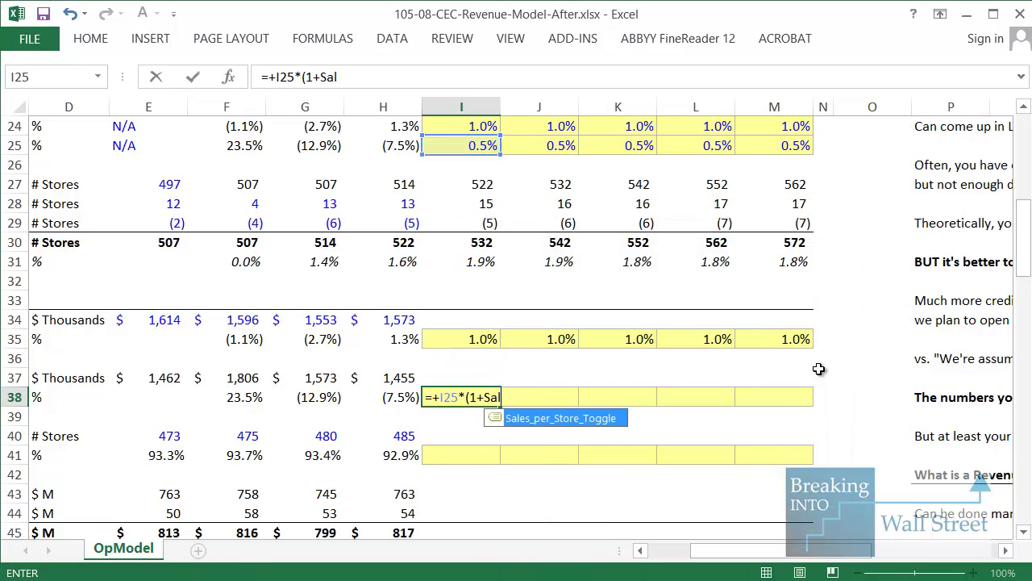
{"action": "key", "text": "Tab"}
{"action": "key", "text": "ctrl+Return"}
Copy the new store sales growth in I38 across to J38:M38, pasting formulas only.
{"action": "key", "text": "ctrl+c"}
{"action": "key", "text": "shift+Right"}
{"action": "key", "text": "shift+Right"}
{"action": "key", "text": "shift+Right"}
{"action": "key", "text": "shift+Right"}
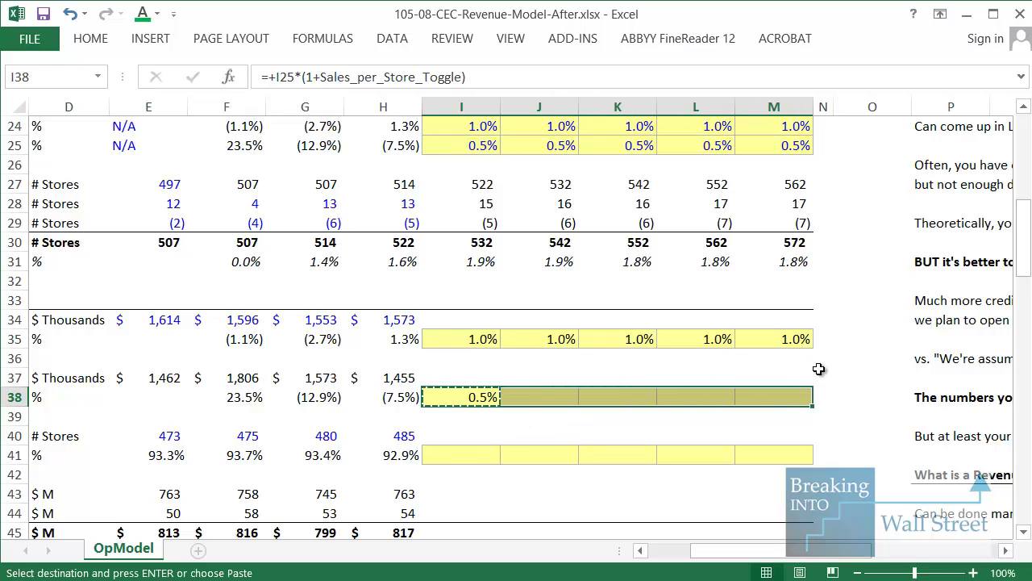
{"action": "key", "text": "ctrl+alt+v"}
{"action": "key", "text": "f"}
{"action": "key", "text": "Return"}
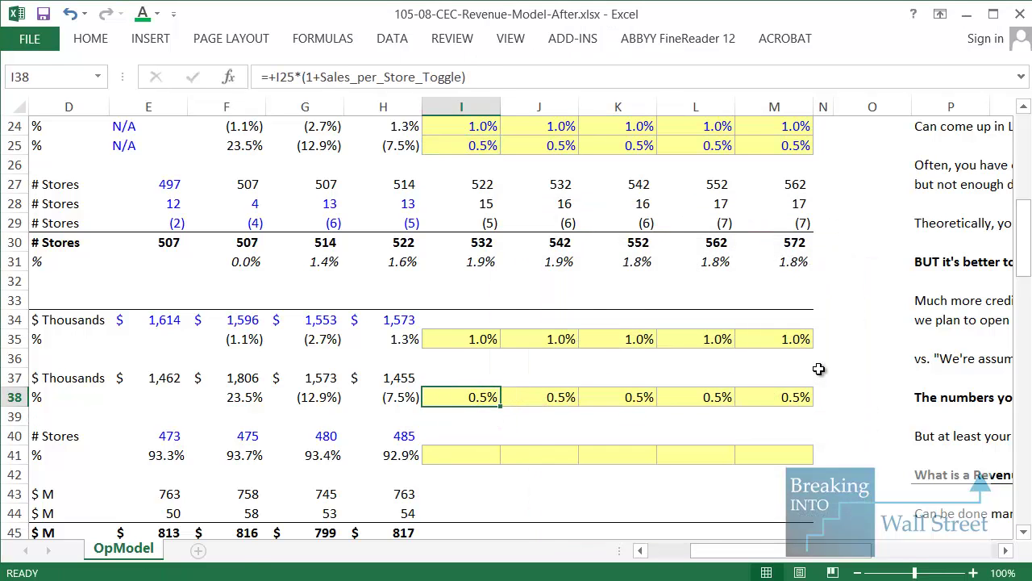
Calculate FY14 average sales per comparable store in I34 with the formula =+H34*(1+I35).
{"action": "key", "text": "Home"}
{"action": "key", "text": "Right"}
{"action": "key", "text": "Right"}
{"action": "key", "text": "Up"}
{"action": "key", "text": "Up"}
{"action": "key", "text": "Up"}
{"action": "key", "text": "Up"}
{"action": "key", "text": "Right"}
{"action": "key", "text": "Right"}
{"action": "key", "text": "Right"}
{"action": "key", "text": "Right"}
{"action": "key", "text": "Right"}
{"action": "key", "text": "Right"}
{"action": "type", "text": "=+"}
{"action": "key", "text": "Left"}
{"action": "type", "text": "*(1+"}
{"action": "key", "text": "Down"}
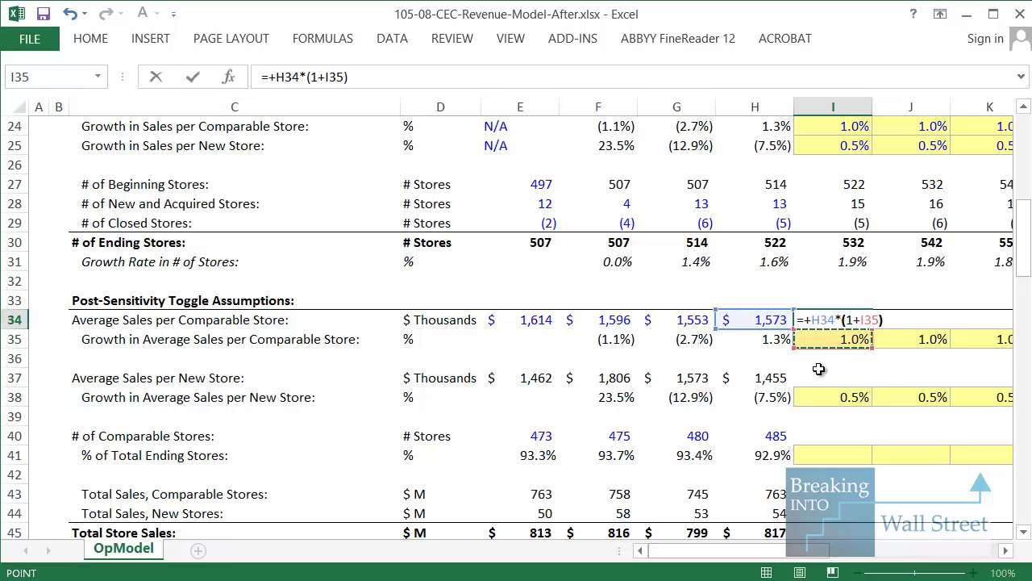
{"action": "type", "text": ")"}
{"action": "key", "text": "Return"}
Copy the I34 formula into I37 for FY14 average sales per new store.
{"action": "key", "text": "Up"}
{"action": "key", "text": "ctrl+c"}
{"action": "key", "text": "Down"}
{"action": "key", "text": "Down"}
{"action": "key", "text": "Down"}
{"action": "key", "text": "ctrl+v"}
Fill the average sales per comparable store formula in I34 across through FY18.
{"action": "key", "text": "Up"}
{"action": "key", "text": "Up"}
{"action": "key", "text": "Up"}
{"action": "key", "text": "shift+Right"}
{"action": "key", "text": "shift+Right"}
{"action": "key", "text": "shift+Right"}
{"action": "key", "text": "shift+Right"}
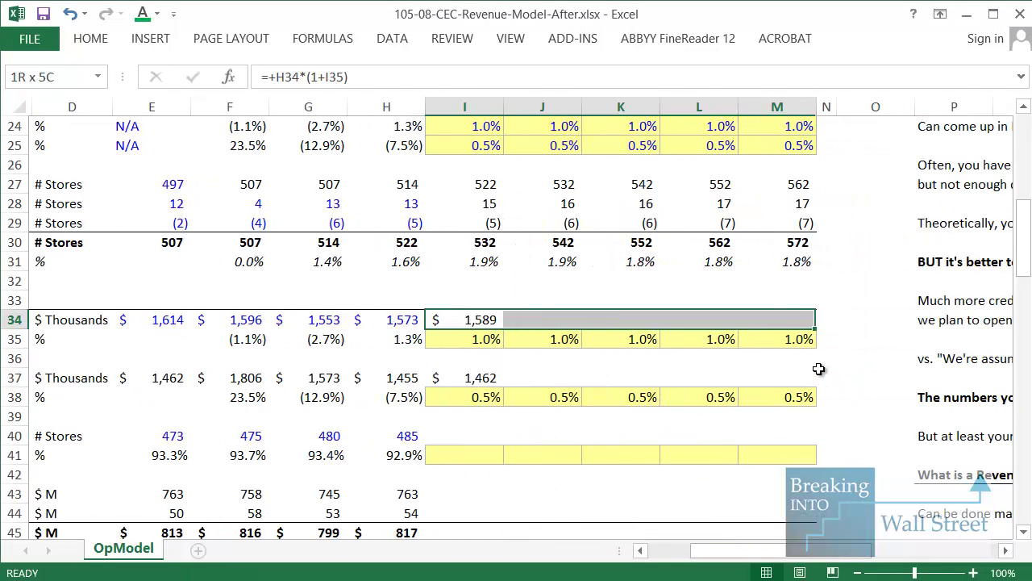
{"action": "key", "text": "ctrl+r"}
Fill the average sales per new store formula in I37 across through FY18.
{"action": "key", "text": "Down"}
{"action": "key", "text": "Down"}
{"action": "key", "text": "Down"}
{"action": "key", "text": "shift+Right"}
{"action": "key", "text": "shift+Right"}
{"action": "key", "text": "shift+Right"}
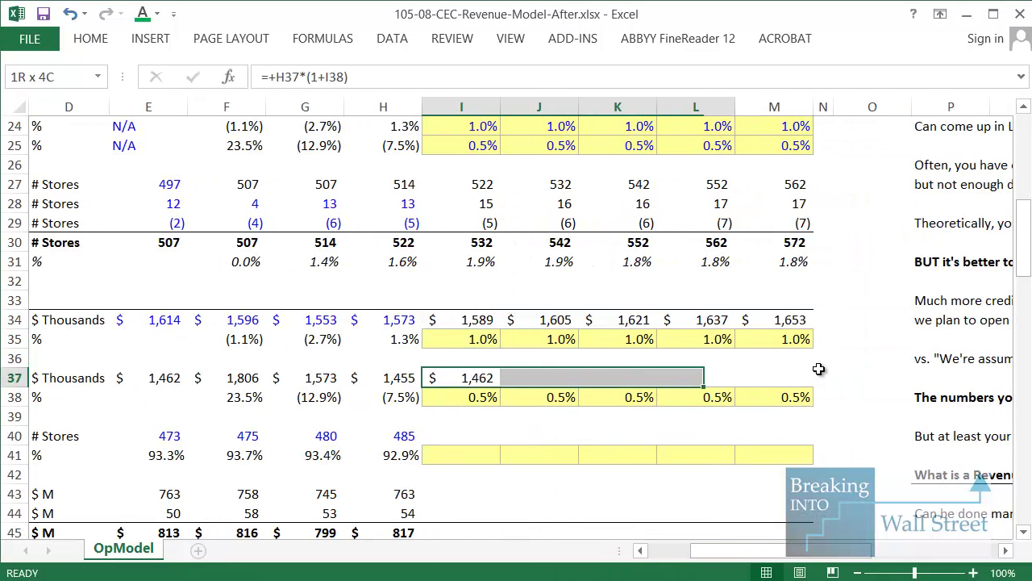
{"action": "key", "text": "shift+Right"}
{"action": "key", "text": "ctrl+r"}
Examine the historical number of comparable stores and their percentage of total ending stores in rows 40–41.
{"action": "key", "text": "Down"}
{"action": "key", "text": "Down"}
{"action": "key", "text": "Down"}
{"action": "key", "text": "Down"}
{"action": "key", "text": "Left"}
{"action": "key", "text": "Home"}
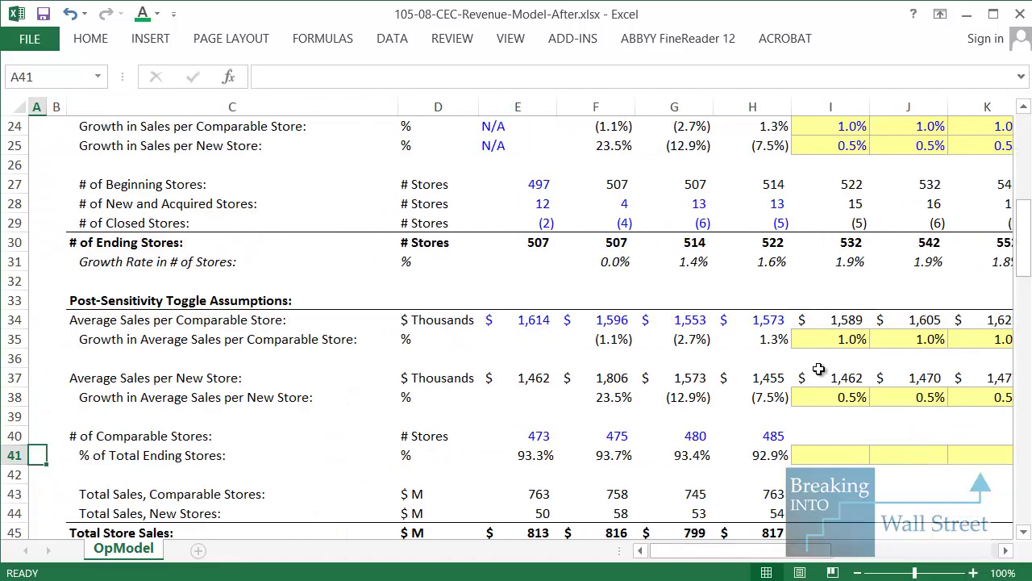
{"action": "key", "text": "Right"}
{"action": "key", "text": "Right"}
{"action": "key", "text": "Right"}
{"action": "key", "text": "Right"}
{"action": "key", "text": "Right"}
{"action": "key", "text": "Right"}
{"action": "key", "text": "Right"}
{"action": "key", "text": "shift+space"}
{"action": "key", "text": "shift+Up"}
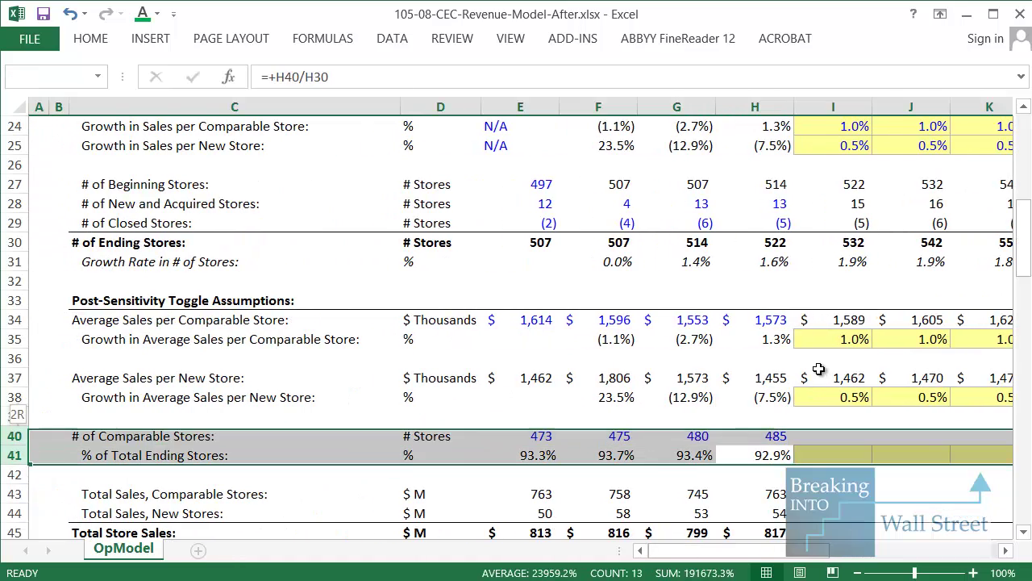
Read the Step 6 note in rows 90–91 about dividing revenue into segments, and return to the projections.
{"action": "scroll", "coordinate": [512, 465], "scroll_direction": "down", "scroll_amount": 20}
{"action": "scroll", "coordinate": [511, 465], "scroll_direction": "right", "scroll_amount": 5}
{"action": "left_click", "coordinate": [213, 245]}
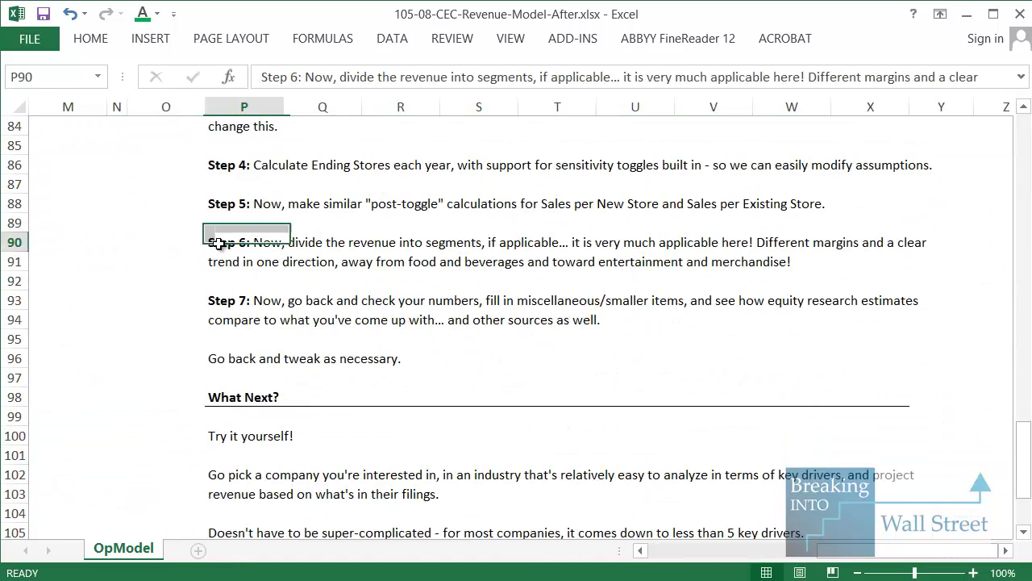
{"action": "key", "text": "shift+space"}
{"action": "key", "text": "shift+Down"}
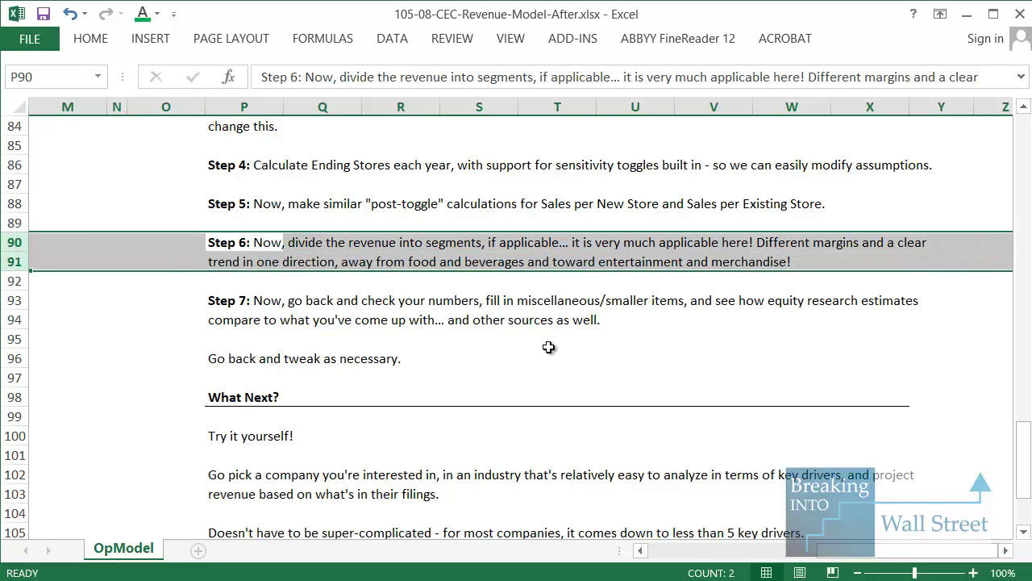
{"action": "scroll", "coordinate": [549, 347], "scroll_direction": "up", "scroll_amount": 3}
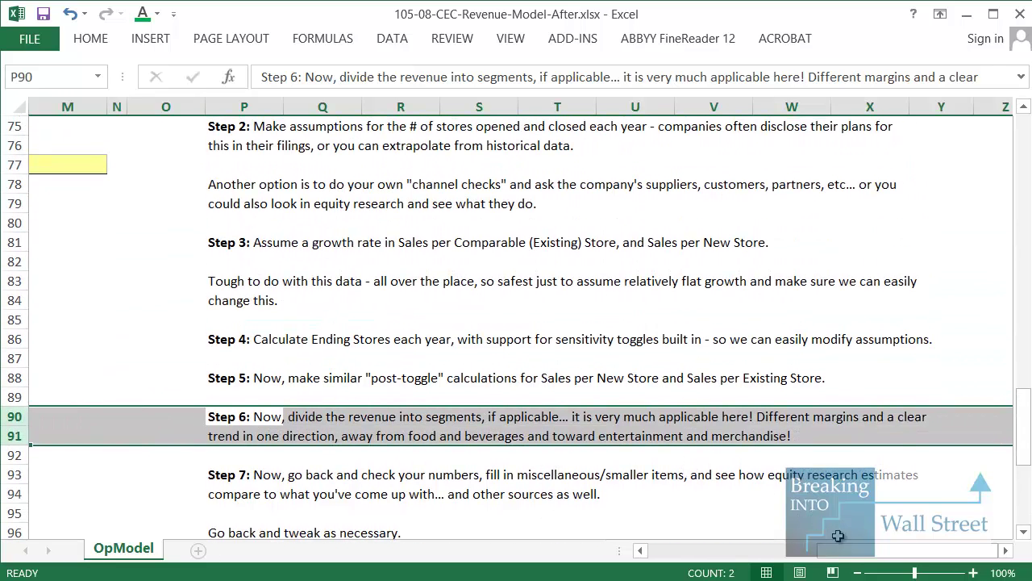
{"action": "left_click_drag", "start_coordinate": [848, 553], "coordinate": [682, 553]}
{"action": "scroll", "coordinate": [721, 482], "scroll_direction": "up", "scroll_amount": 11}
{"action": "scroll", "coordinate": [784, 443], "scroll_direction": "up", "scroll_amount": 4}
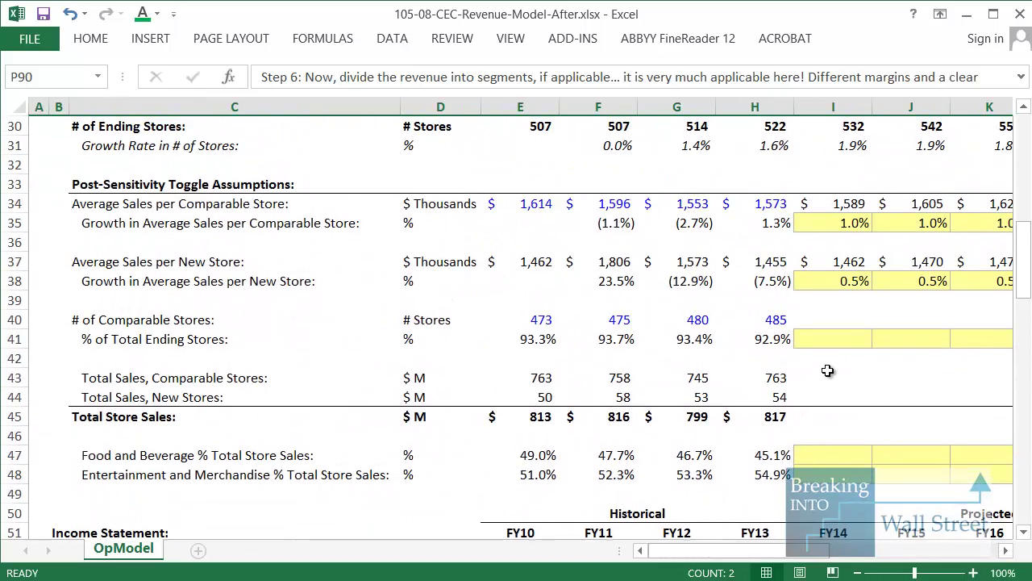
Review how FY14 ending stores build up in I27:I30 as the basis for projecting comparable stores in row 40.
{"action": "left_click", "coordinate": [840, 364]}
{"action": "key", "text": "Up"}
{"action": "key", "text": "Up"}
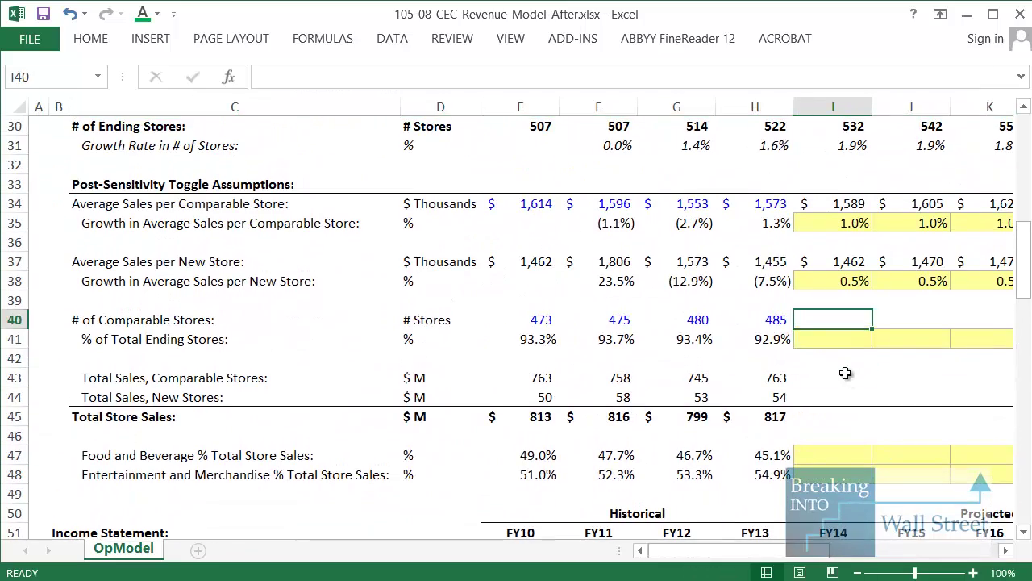
{"action": "key", "text": "shift+space"}
{"action": "scroll", "coordinate": [845, 373], "scroll_direction": "up", "scroll_amount": 3}
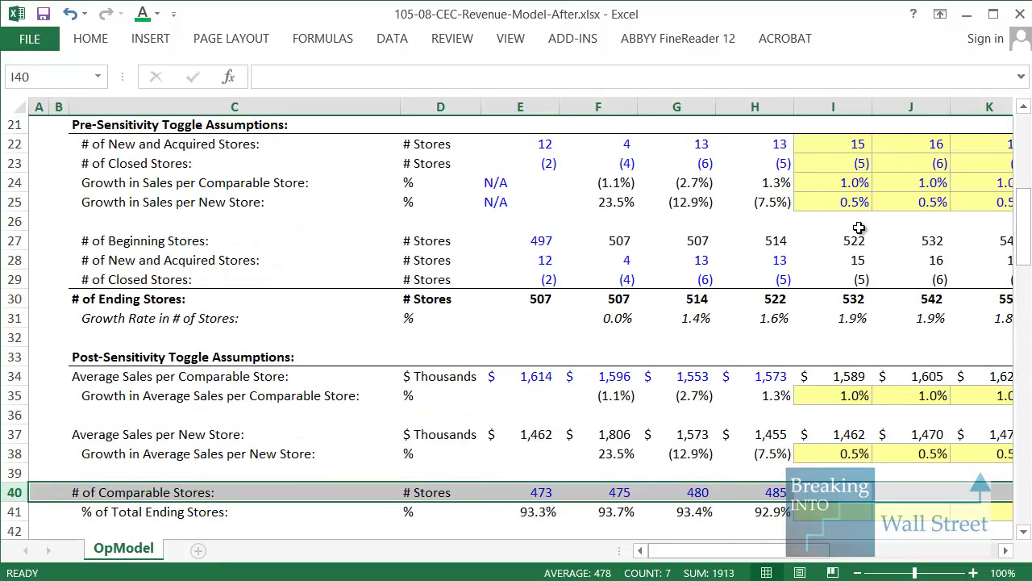
{"action": "left_click_drag", "start_coordinate": [857, 242], "coordinate": [863, 299]}
{"action": "left_click", "coordinate": [854, 358]}
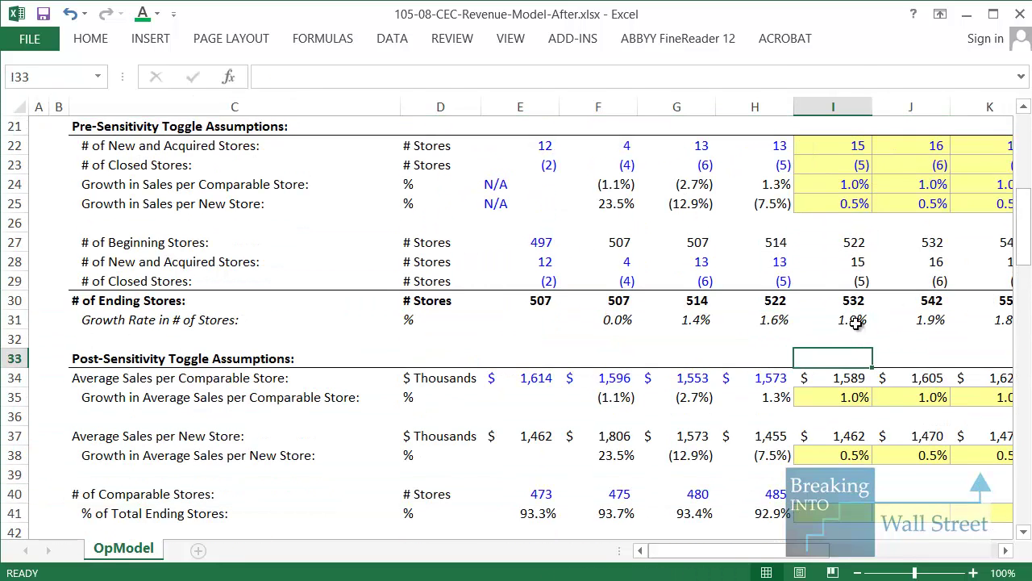
{"action": "left_click", "coordinate": [859, 299]}
{"action": "left_click_drag", "start_coordinate": [864, 249], "coordinate": [864, 296]}
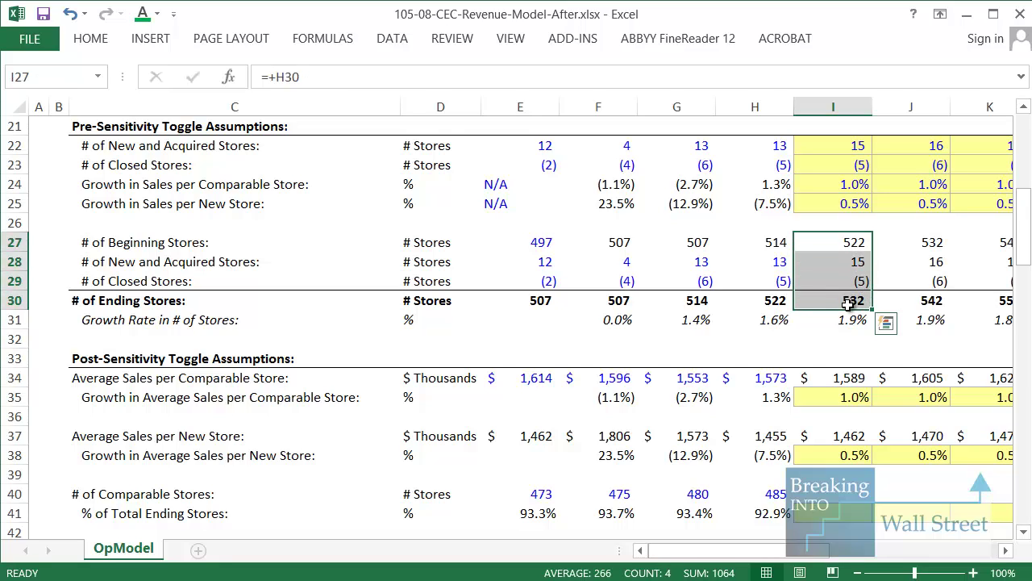
{"action": "left_click", "coordinate": [849, 303]}
{"action": "scroll", "coordinate": [846, 305], "scroll_direction": "down", "scroll_amount": 4}
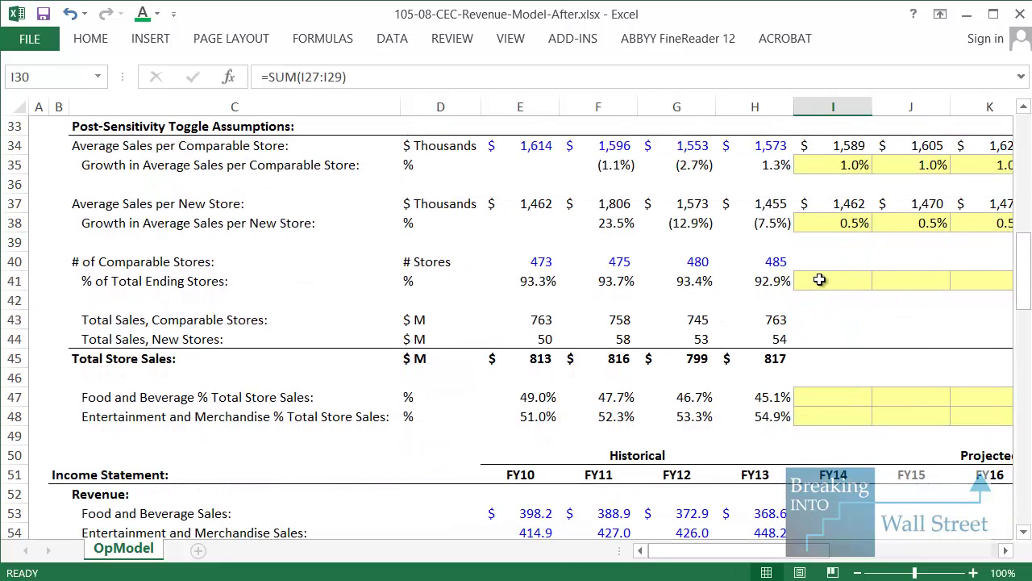
Inspect the cell references behind the FY13 % of Total Ending Stores formula in H41.
{"action": "left_click", "coordinate": [819, 281]}
{"action": "key", "text": "shift+space"}
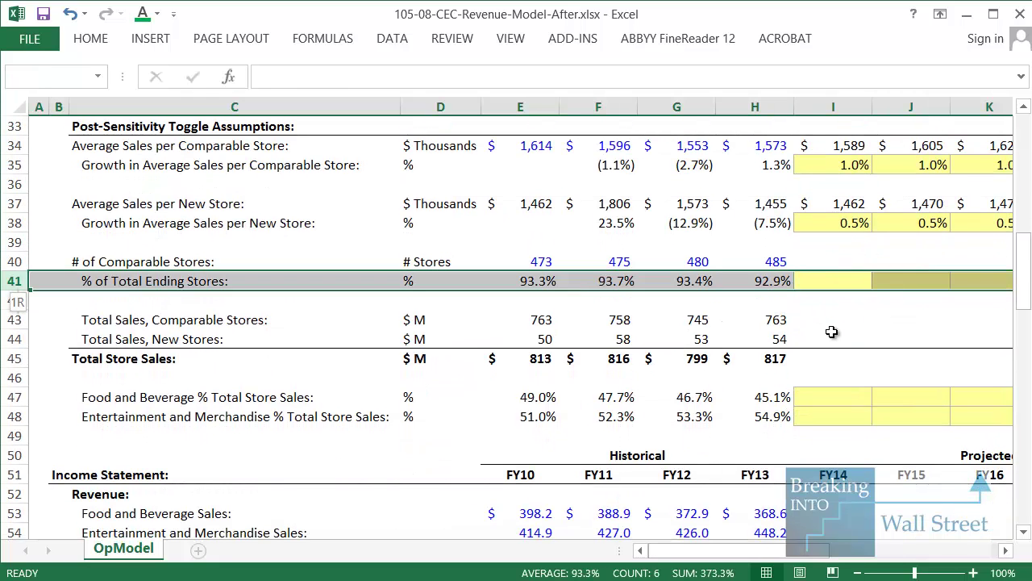
{"action": "key", "text": "Left"}
{"action": "key", "text": "F2"}
{"action": "scroll", "coordinate": [806, 327], "scroll_direction": "up", "scroll_amount": 2}
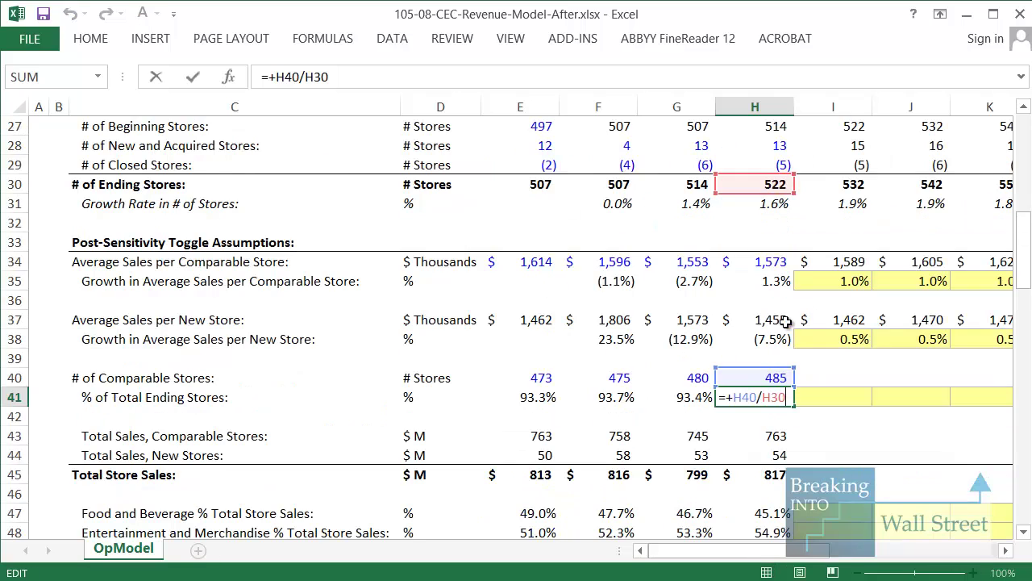
{"action": "scroll", "coordinate": [745, 384], "scroll_direction": "up", "scroll_amount": 2}
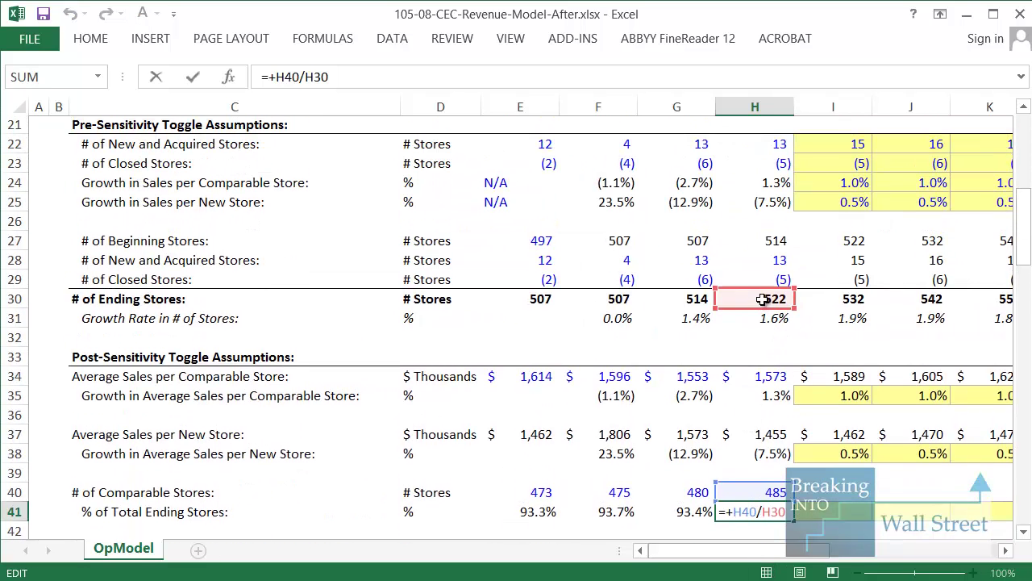
{"action": "key", "text": "Escape"}
Calculate the FY14 % of Total Ending Stores in I41 as the AVERAGE of the historical percentages in row 41.
{"action": "key", "text": "Right"}
{"action": "type", "text": "="}
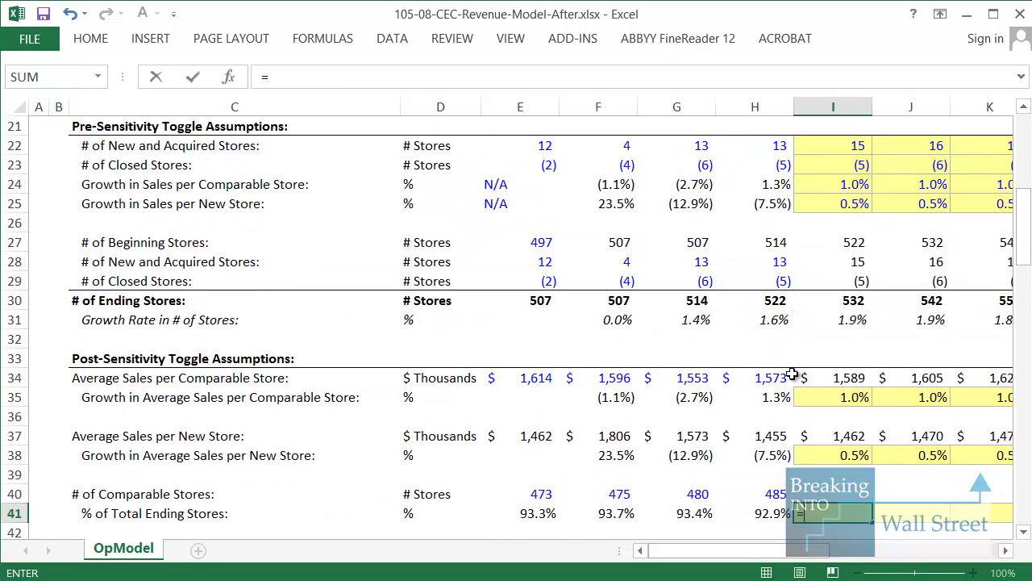
{"action": "type", "text": "AVERAGE("}
{"action": "key", "text": "Left"}
{"action": "key", "text": "Left"}
{"action": "key", "text": "Left"}
{"action": "key", "text": "shift+Left"}
{"action": "key", "text": "shift+Right"}
{"action": "key", "text": "shift+Right"}
{"action": "type", "text": ")"}
{"action": "key", "text": "ctrl+Return"}
Link J41 to the prior year with =+I41 and fill the formula across through FY18.
{"action": "key", "text": "Right"}
{"action": "type", "text": "="}
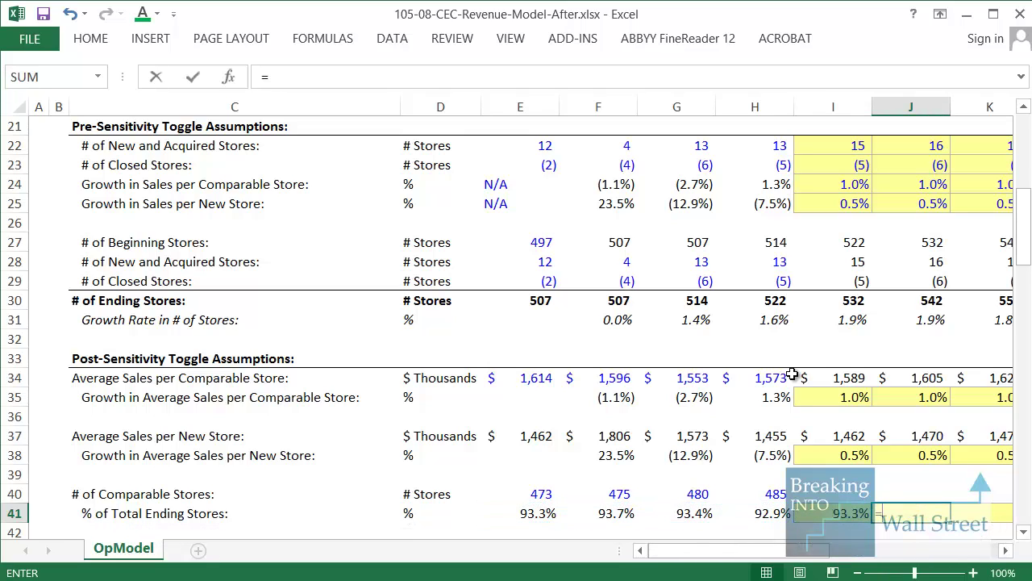
{"action": "type", "text": "+"}
{"action": "key", "text": "Left"}
{"action": "key", "text": "ctrl+Return"}
{"action": "key", "text": "shift+Right"}
{"action": "key", "text": "shift+Right"}
{"action": "key", "text": "shift+Right"}
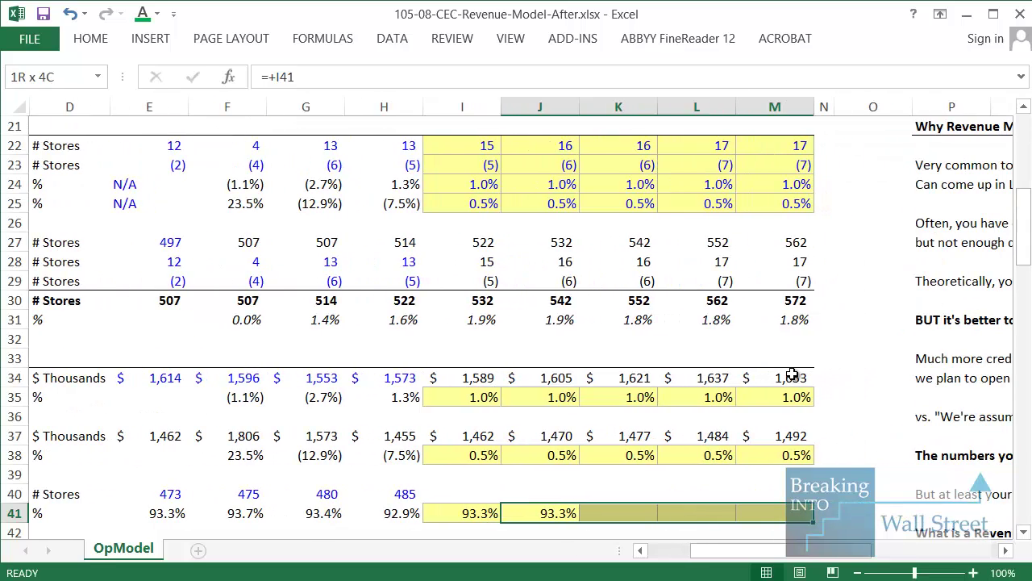
{"action": "key", "text": "ctrl+r"}
Calculate the FY14 number of comparable stores in I40 with the formula =+I41*I30.
{"action": "key", "text": "Left"}
{"action": "key", "text": "Up"}
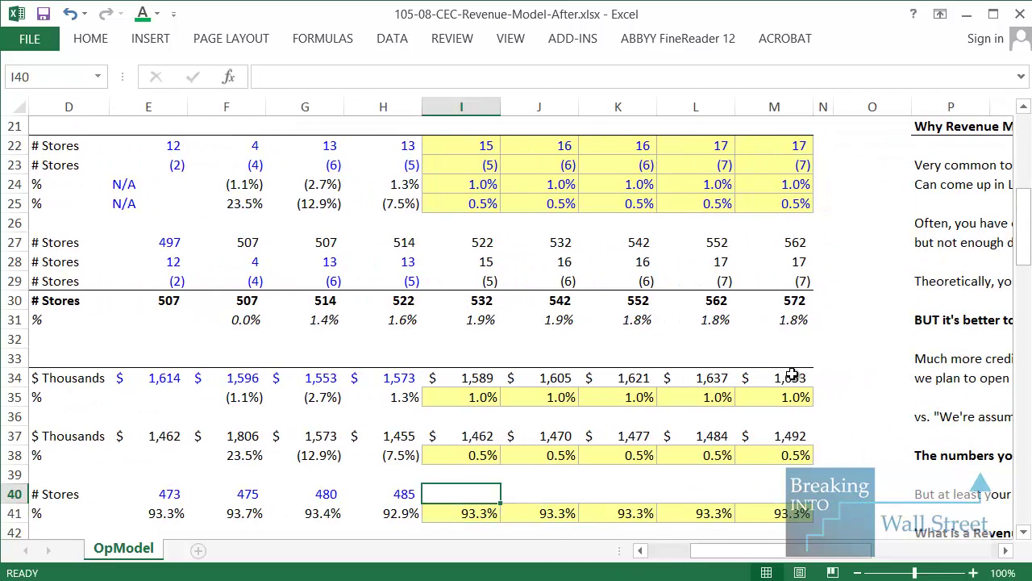
{"action": "type", "text": "=+"}
{"action": "key", "text": "Down"}
{"action": "type", "text": "*"}
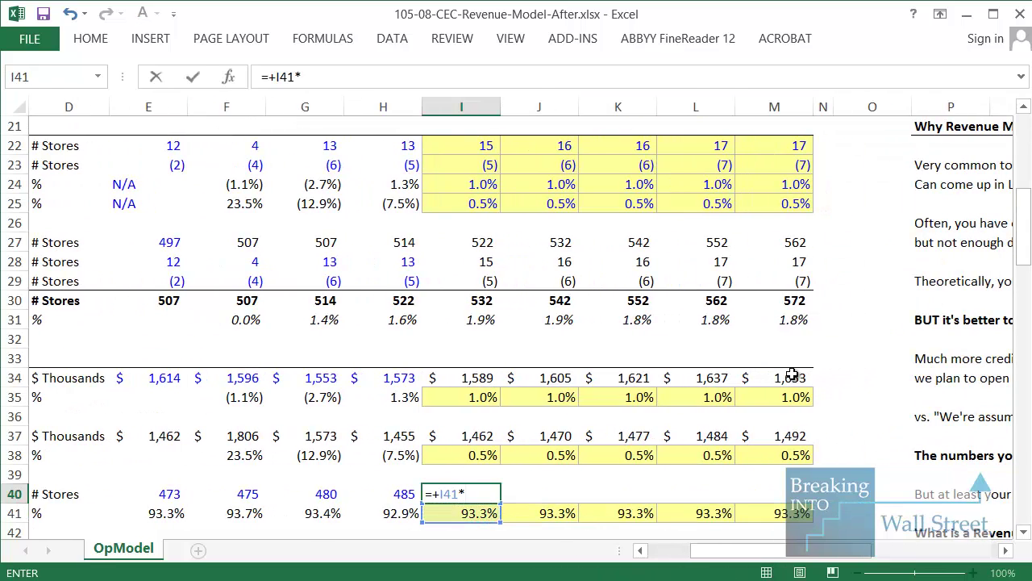
{"action": "left_click", "coordinate": [466, 309]}
{"action": "scroll", "coordinate": [466, 309], "scroll_direction": "down", "scroll_amount": 2}
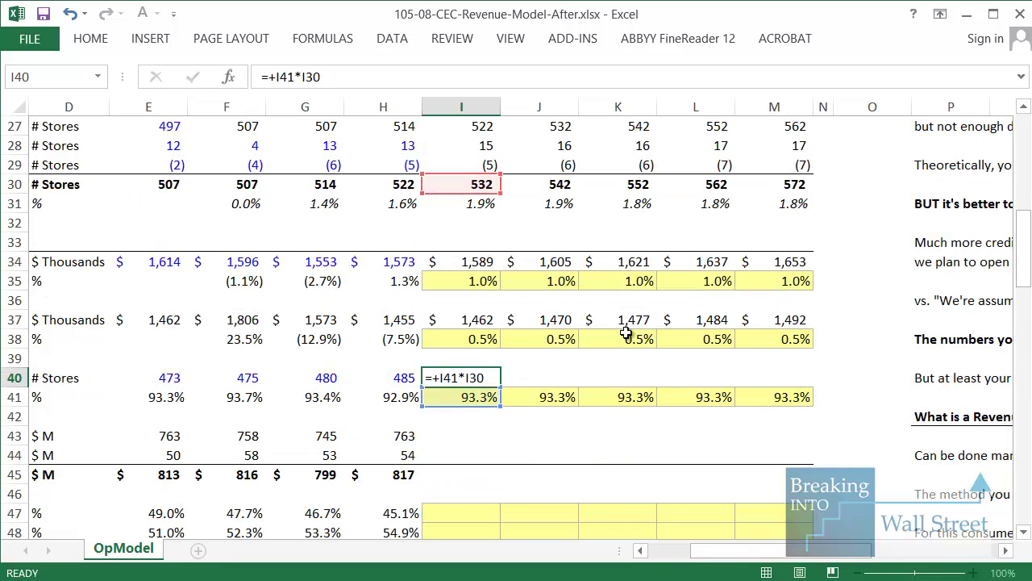
{"action": "key", "text": "ctrl+Return"}
Fill the comparable store count formula in I40 across through FY18.
{"action": "key", "text": "shift+Right"}
{"action": "key", "text": "shift+Right"}
{"action": "key", "text": "shift+Right"}
{"action": "key", "text": "shift+Right"}
{"action": "key", "text": "ctrl+r"}
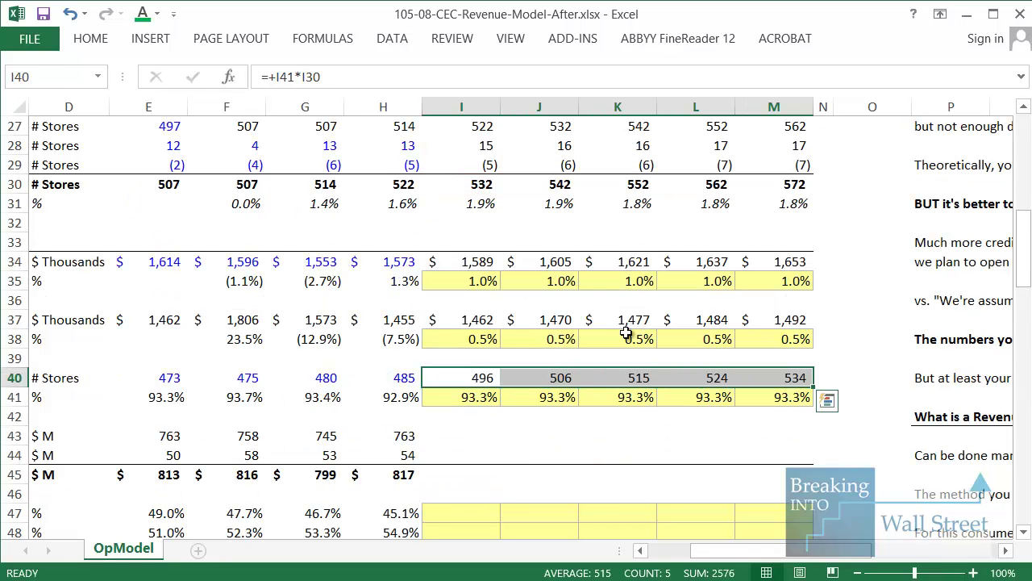
Examine the Total Sales rows for comparable stores and new stores in rows 43 and 44.
{"action": "key", "text": "Down"}
{"action": "key", "text": "Down"}
{"action": "key", "text": "Left"}
{"action": "key", "text": "Down"}
{"action": "key", "text": "Down"}
{"action": "key", "text": "Left"}
{"action": "key", "text": "Left"}
{"action": "key", "text": "Left"}
{"action": "key", "text": "Left"}
{"action": "key", "text": "Left"}
{"action": "key", "text": "Left"}
{"action": "key", "text": "Right"}
{"action": "key", "text": "shift+space"}
{"action": "key", "text": "shift+Up"}
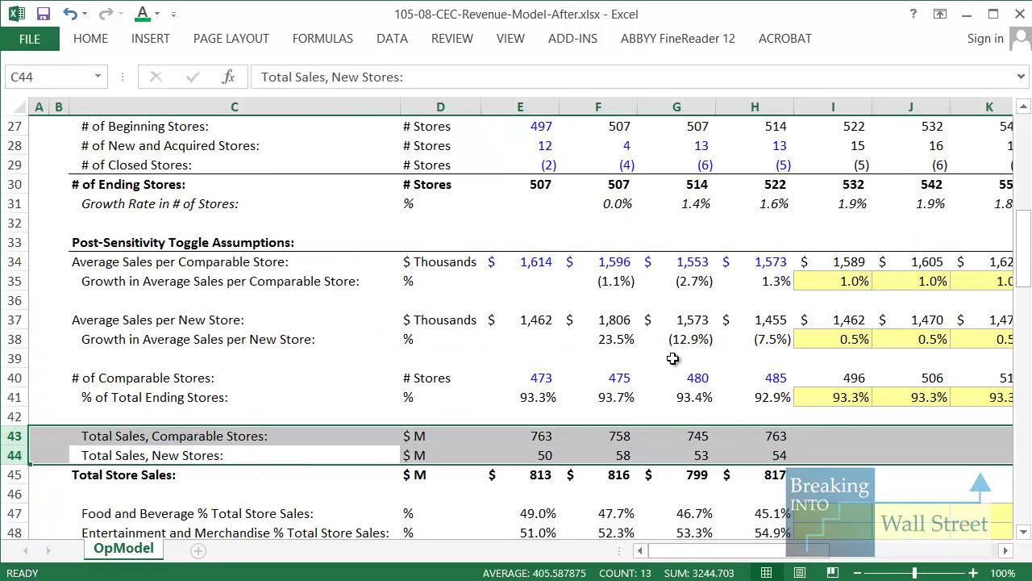
Calculate FY14 total sales from comparable stores in I43 with the formula =+I34*I40/Units.
{"action": "scroll", "coordinate": [677, 361], "scroll_direction": "down", "scroll_amount": 1}
{"action": "left_click", "coordinate": [830, 381]}
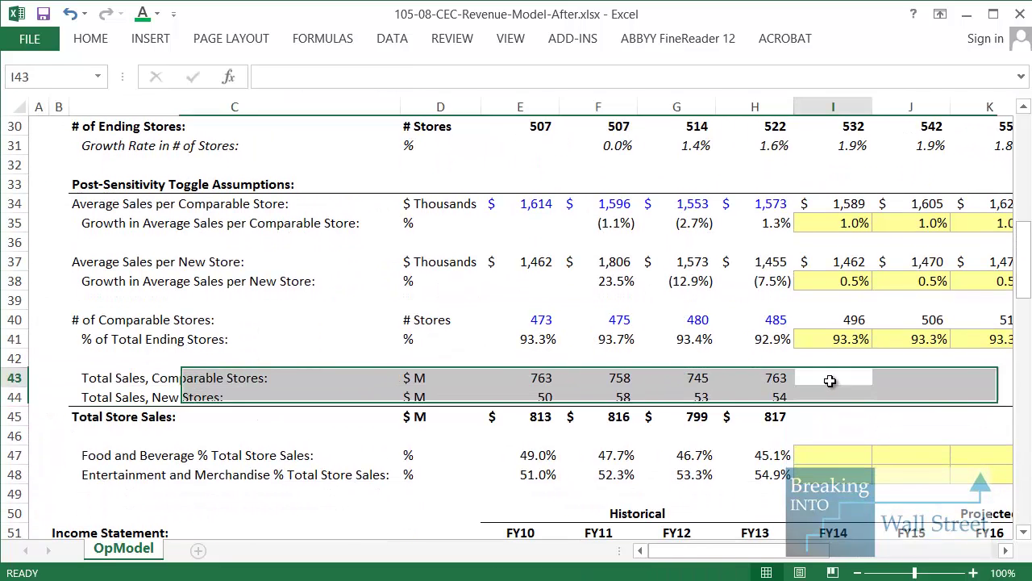
{"action": "type", "text": "=+"}
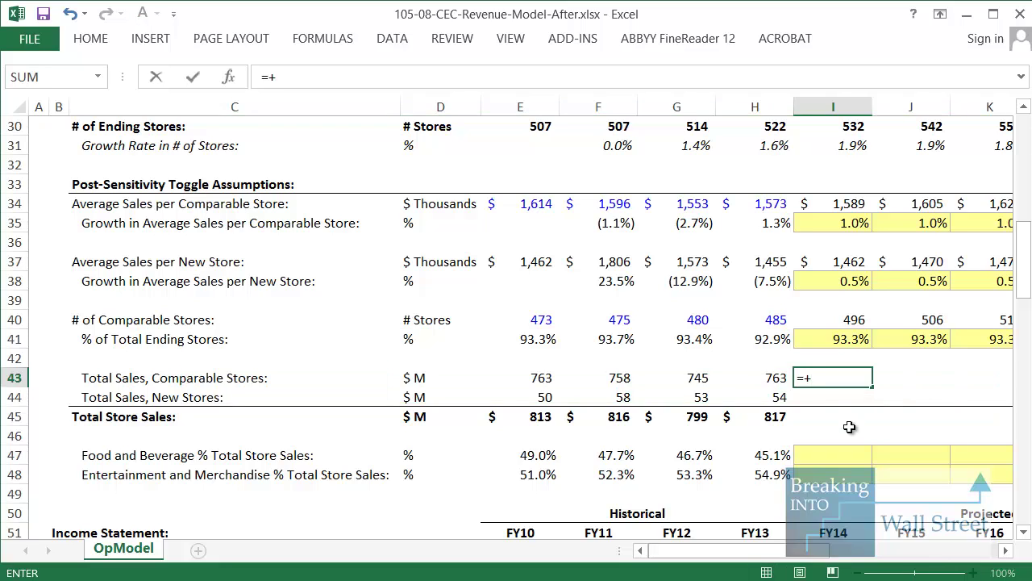
{"action": "key", "text": "Up"}
{"action": "key", "text": "Up"}
{"action": "key", "text": "Up"}
{"action": "key", "text": "Up"}
{"action": "key", "text": "Up"}
{"action": "key", "text": "Up"}
{"action": "key", "text": "Up"}
{"action": "key", "text": "Up"}
{"action": "key", "text": "Up"}
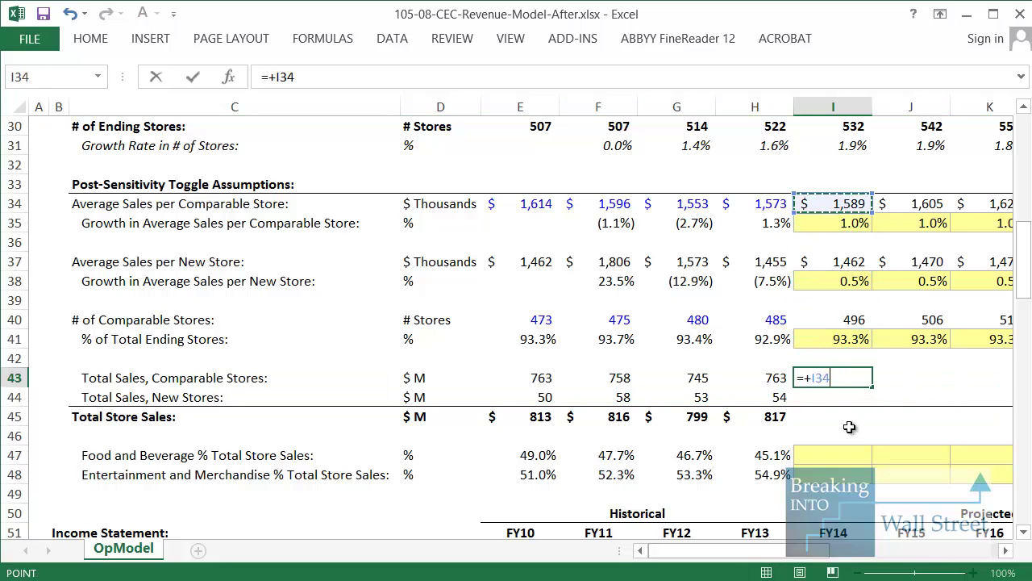
{"action": "type", "text": "*"}
{"action": "scroll", "coordinate": [850, 432], "scroll_direction": "up", "scroll_amount": 1}
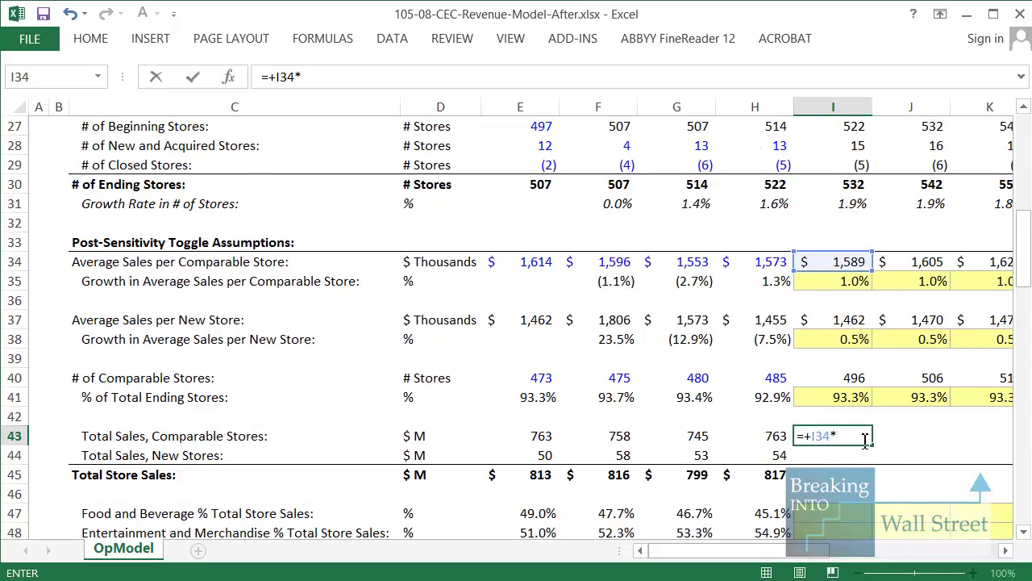
{"action": "left_click", "coordinate": [854, 382]}
{"action": "scroll", "coordinate": [892, 468], "scroll_direction": "down", "scroll_amount": 1}
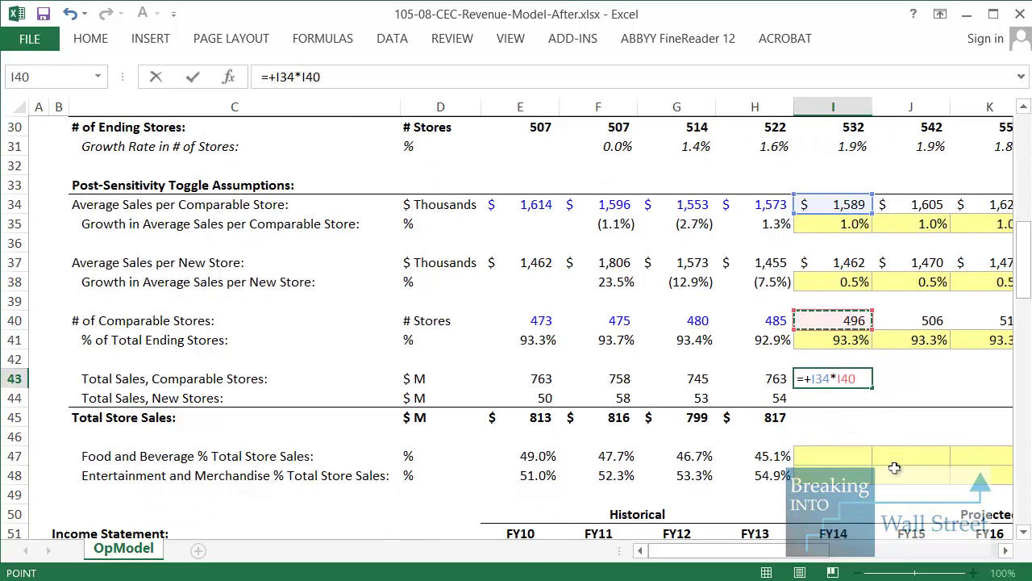
{"action": "type", "text": "/Units"}
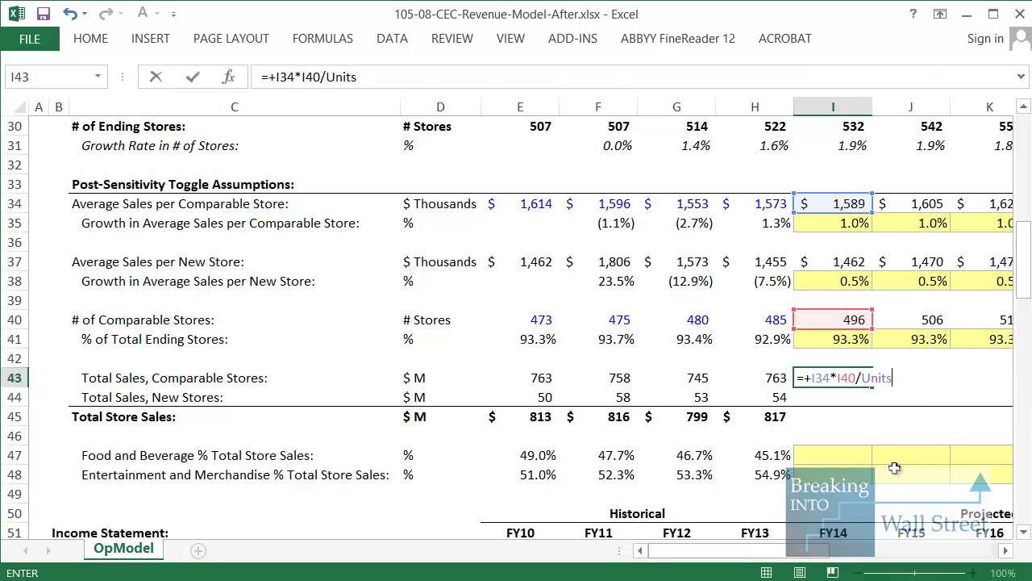
{"action": "key", "text": "Return"}
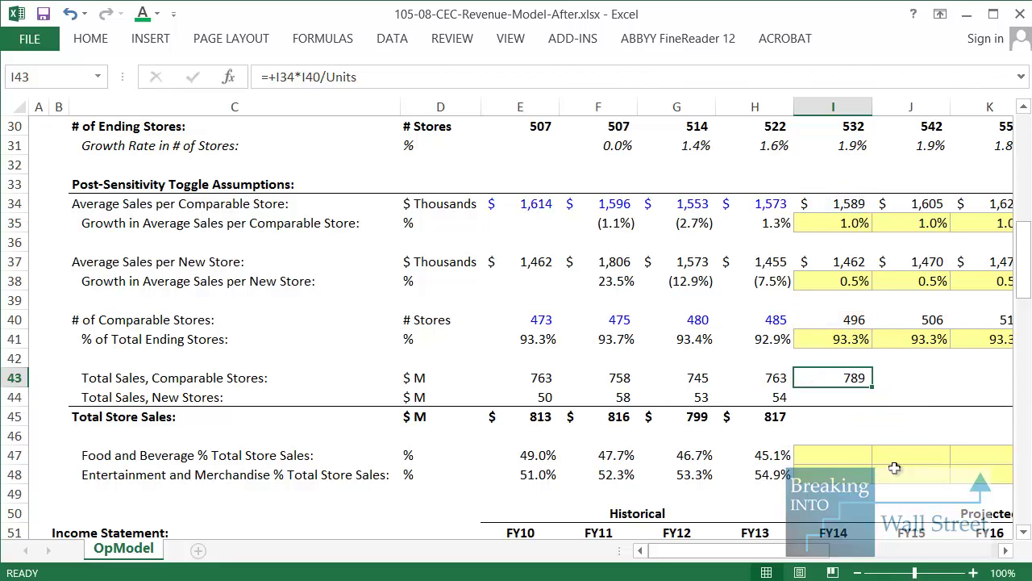
Calculate FY14 total sales from new stores in I44 with the formula =(I30-I40)*I37/Units.
{"action": "key", "text": "Down"}
{"action": "type", "text": "="}
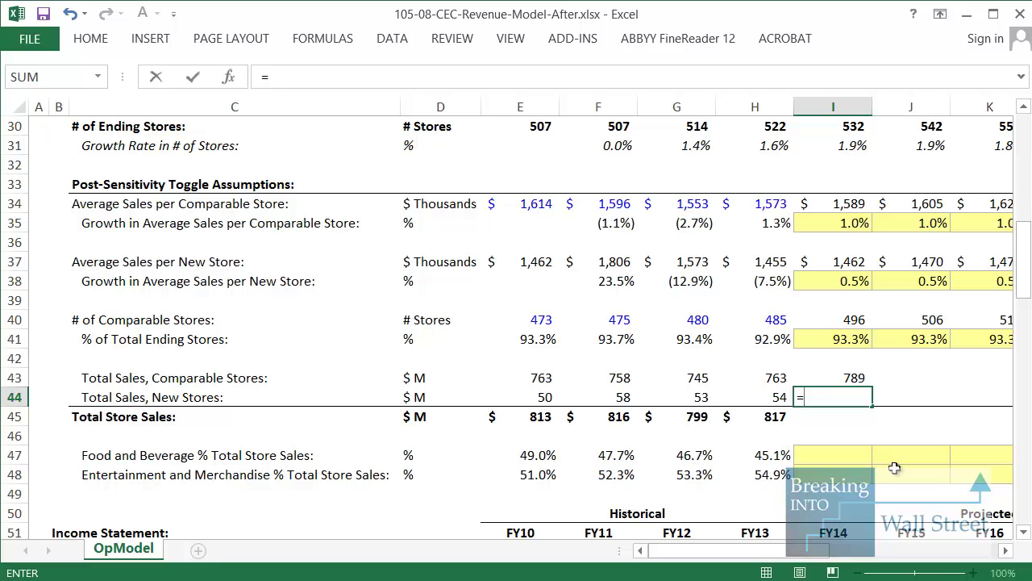
{"action": "left_click_drag", "start_coordinate": [53, 296], "coordinate": [867, 365]}
{"action": "left_click_drag", "start_coordinate": [64, 110], "coordinate": [887, 161]}
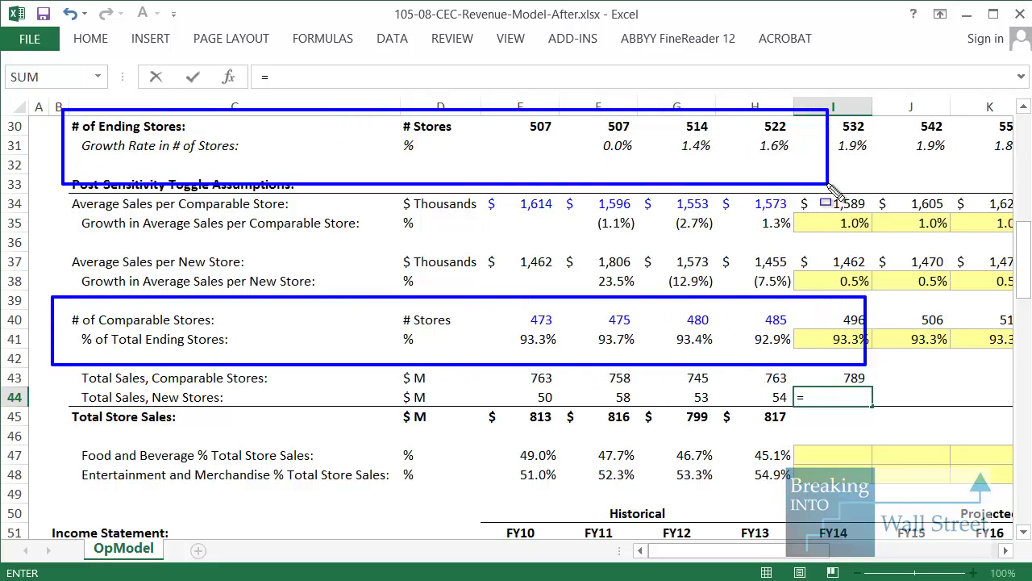
{"action": "key", "text": "Escape"}
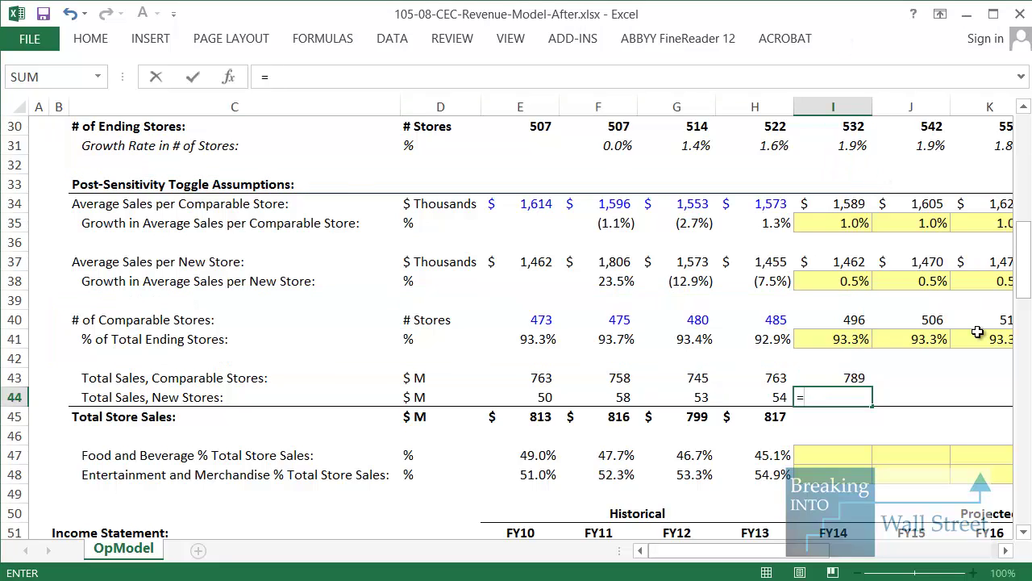
{"action": "left_click", "coordinate": [824, 127]}
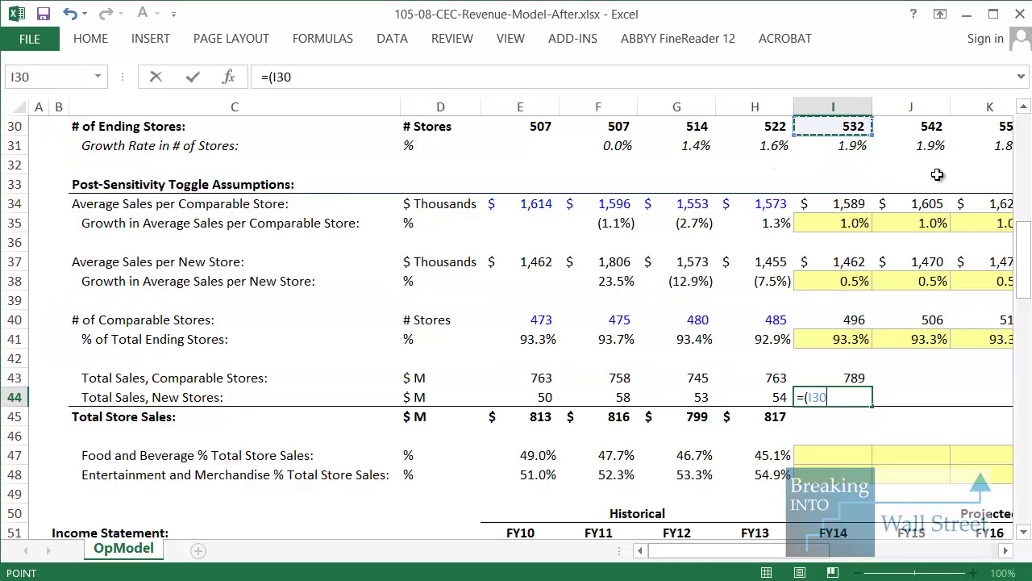
{"action": "key", "text": "Up"}
{"action": "key", "text": "Up"}
{"action": "key", "text": "Up"}
{"action": "key", "text": "Up"}
{"action": "type", "text": ")*"}
{"action": "left_click", "coordinate": [837, 268]}
{"action": "type", "text": "/Units"}
{"action": "key", "text": "Tab"}
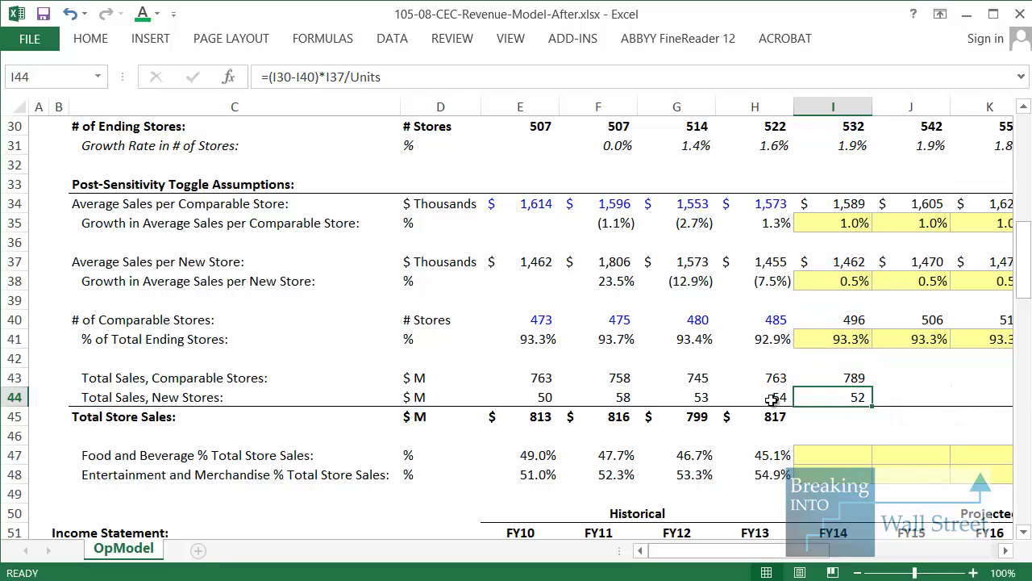
Sum the comparable and new store sales into the FY14 Total Store Sales in I45.
{"action": "key", "text": "Return"}
{"action": "key", "text": "alt+equal"}
{"action": "key", "text": "ctrl+Return"}
Fill the FY14 formulas in I43:I45 across through FY18.
{"action": "key", "text": "Up"}
{"action": "key", "text": "Up"}
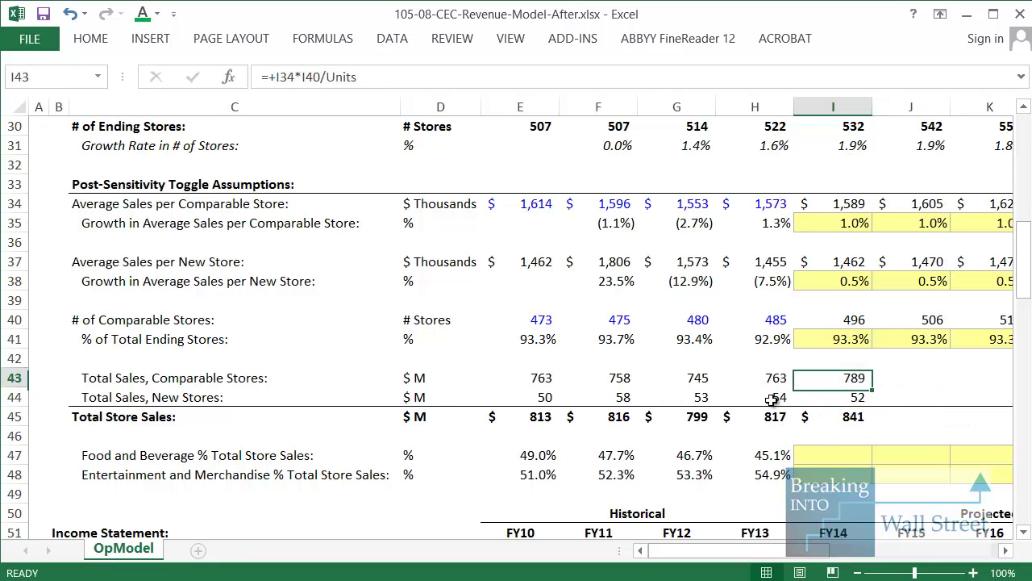
{"action": "key", "text": "shift+Down"}
{"action": "key", "text": "shift+Down"}
{"action": "key", "text": "shift+Right"}
{"action": "key", "text": "shift+Right"}
{"action": "key", "text": "shift+Right"}
{"action": "key", "text": "shift+Right"}
{"action": "key", "text": "ctrl+r"}
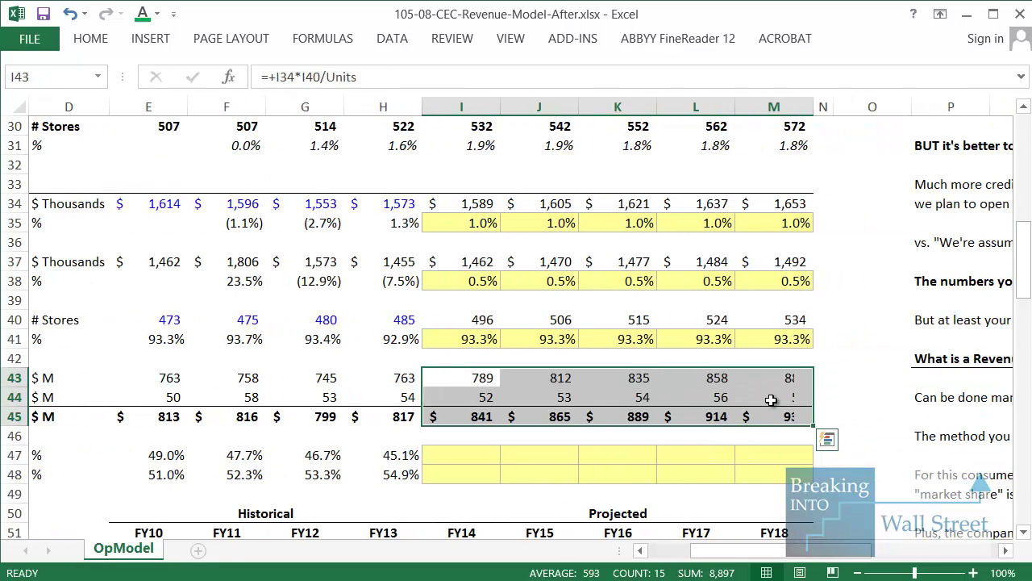
Review the store sales totals in rows 43 to 45 and the two percentage rows below them.
{"action": "key", "text": "Down"}
{"action": "key", "text": "Down"}
{"action": "key", "text": "Down"}
{"action": "key", "text": "Down"}
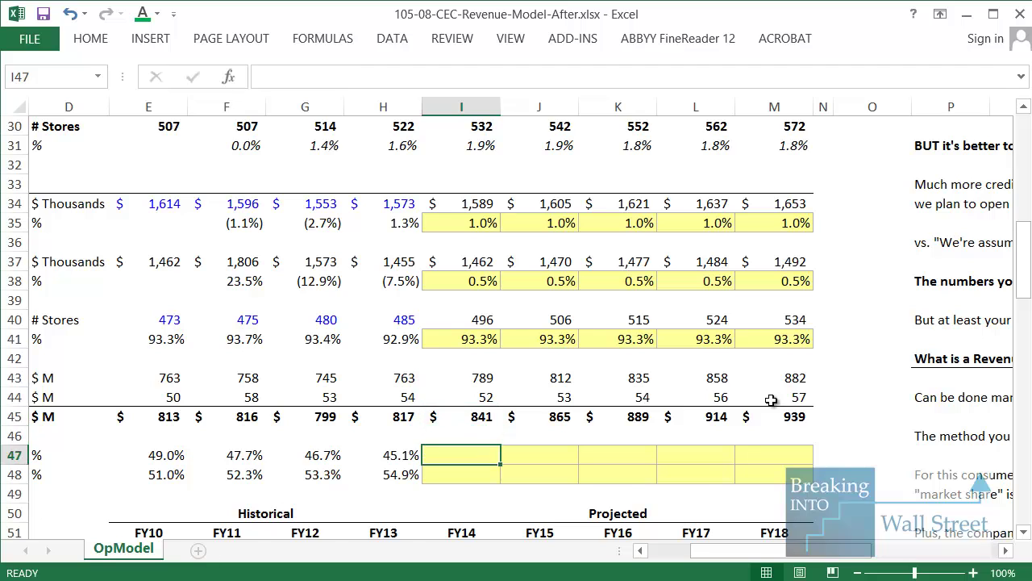
{"action": "scroll", "coordinate": [772, 400], "scroll_direction": "down", "scroll_amount": 3}
{"action": "key", "text": "shift+space"}
{"action": "key", "text": "shift+Down"}
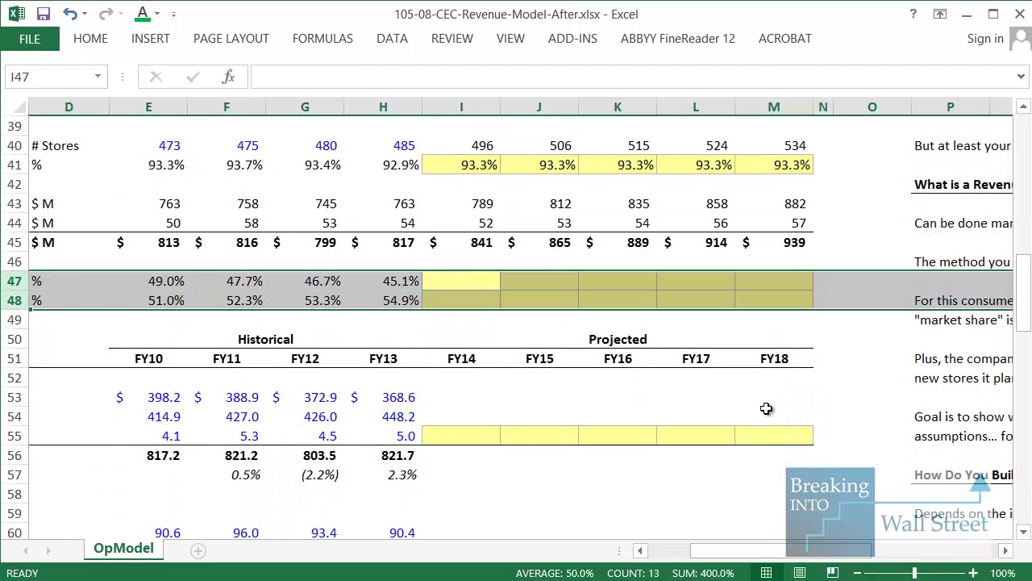
{"action": "key", "text": "Up"}
{"action": "key", "text": "Up"}
{"action": "key", "text": "shift+space"}
{"action": "key", "text": "shift+Up"}
{"action": "key", "text": "shift+Up"}
{"action": "key", "text": "Down"}
{"action": "key", "text": "Down"}
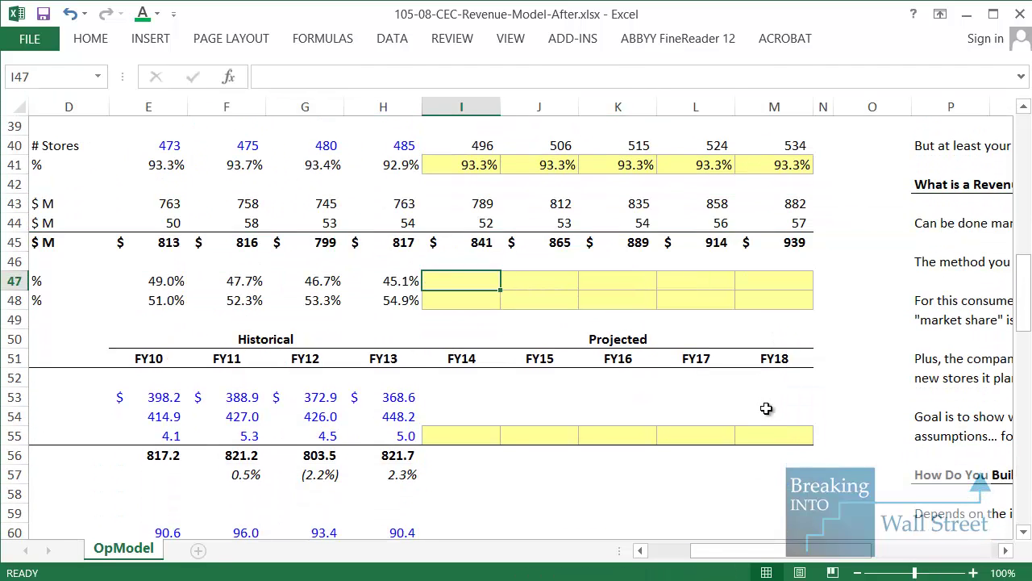
Examine the labels and historical percentages for Food and Beverage and Entertainment and Merchandise in rows 47 and 48.
{"action": "key", "text": "Left"}
{"action": "key", "text": "Left"}
{"action": "key", "text": "Left"}
{"action": "key", "text": "Left"}
{"action": "key", "text": "Left"}
{"action": "key", "text": "Left"}
{"action": "key", "text": "Left"}
{"action": "key", "text": "shift+space"}
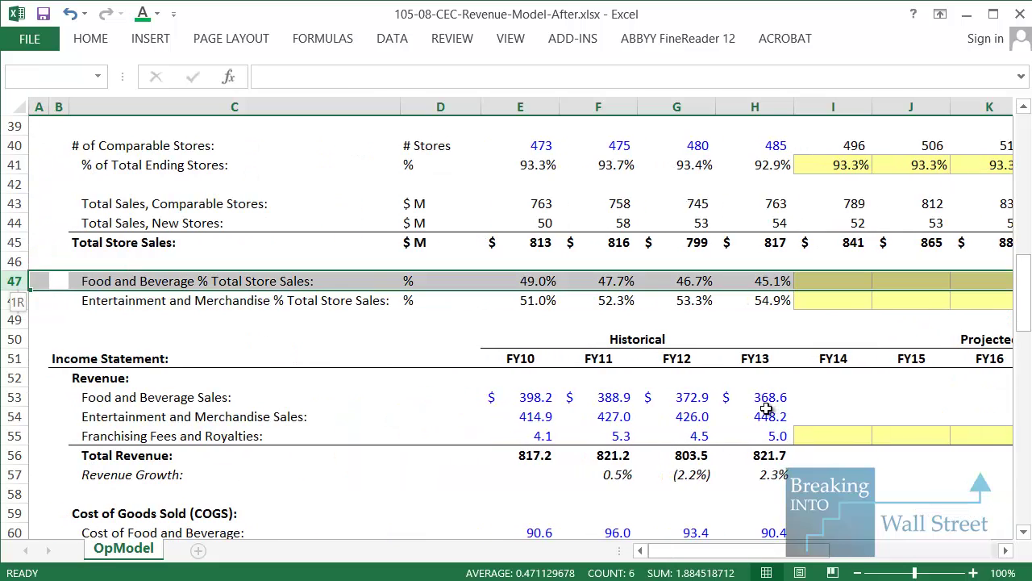
{"action": "key", "text": "shift+Down"}
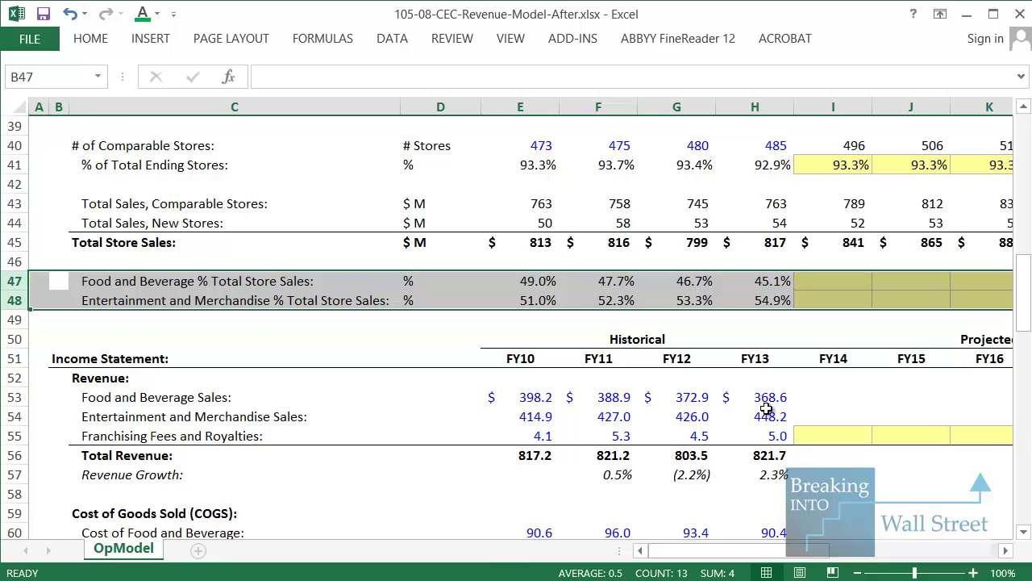
{"action": "key", "text": "Down"}
{"action": "key", "text": "Right"}
{"action": "key", "text": "Right"}
{"action": "key", "text": "Right"}
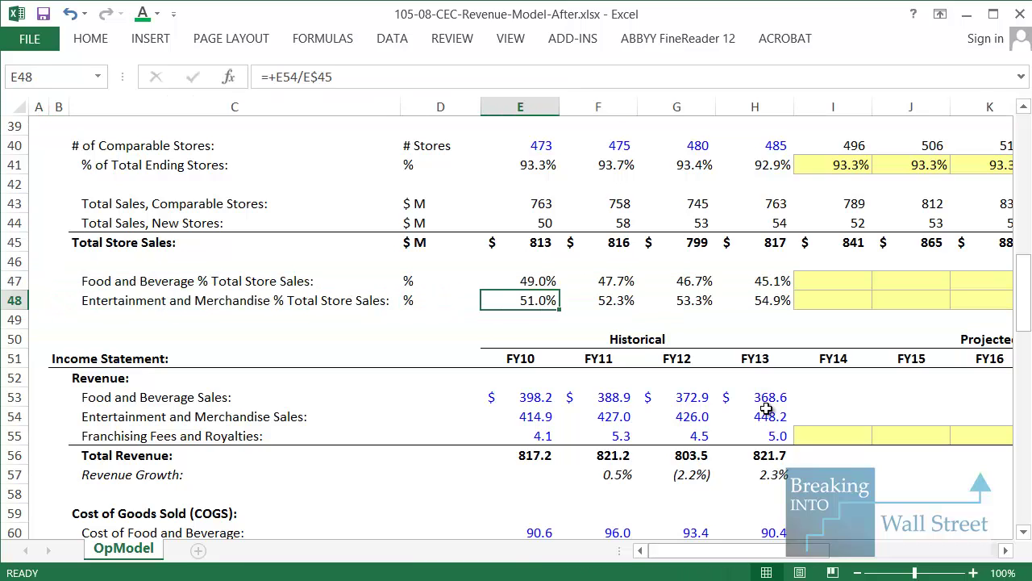
{"action": "key", "text": "shift+Right"}
{"action": "key", "text": "shift+Right"}
{"action": "key", "text": "shift+Right"}
{"action": "key", "text": "shift+Up"}
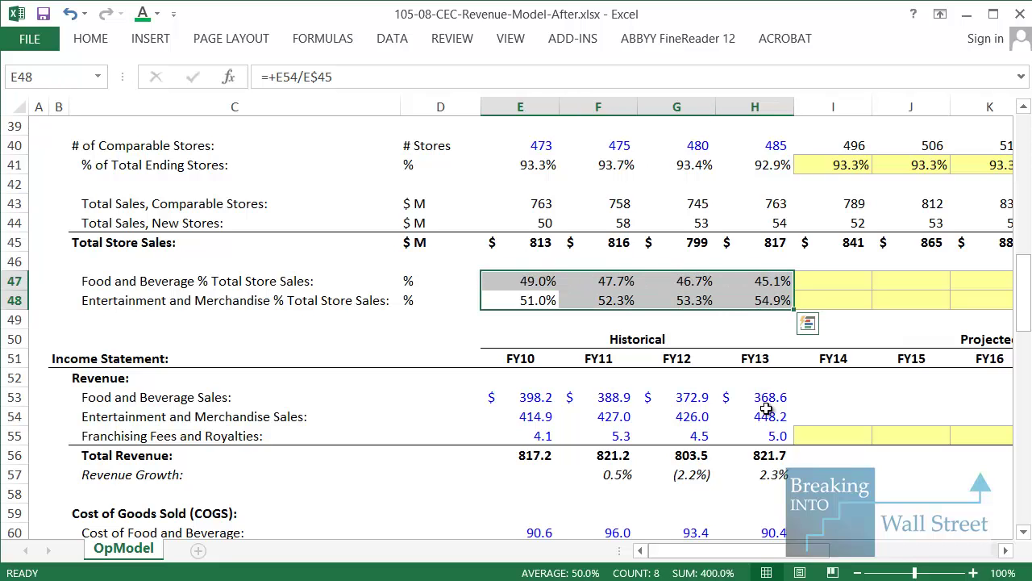
Compare the food and beverage and the entertainment and merchandise costs with their corresponding sales lines in the income statement.
{"action": "scroll", "coordinate": [744, 422], "scroll_direction": "down", "scroll_amount": 2}
{"action": "scroll", "coordinate": [743, 422], "scroll_direction": "down", "scroll_amount": 1}
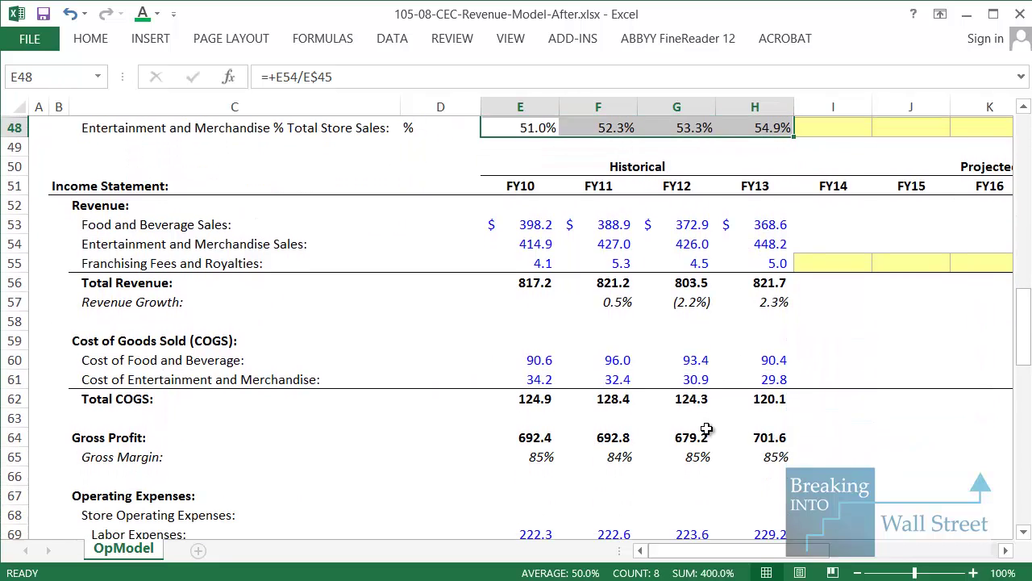
{"action": "left_click", "coordinate": [529, 359]}
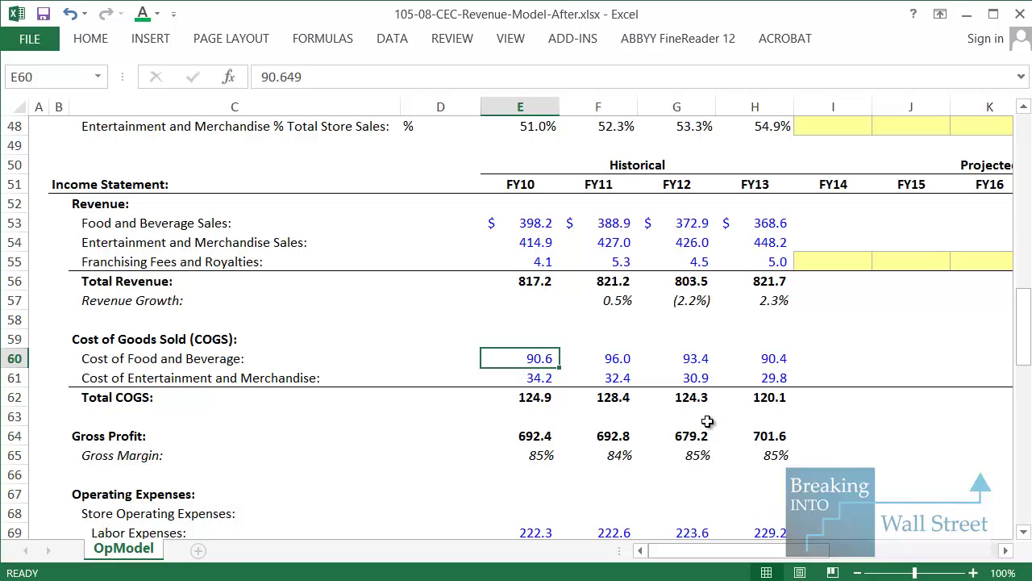
{"action": "key", "text": "Down"}
{"action": "key", "text": "shift+space"}
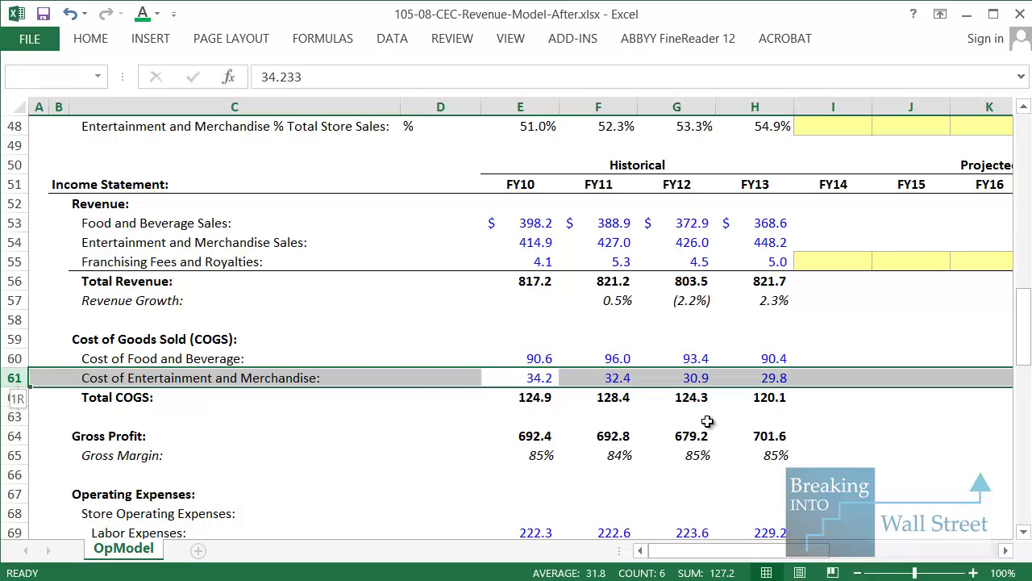
{"action": "key", "text": "Up"}
{"action": "key", "text": "Up"}
{"action": "key", "text": "Up"}
{"action": "key", "text": "Up"}
{"action": "key", "text": "Up"}
{"action": "key", "text": "Down"}
{"action": "key", "text": "Down"}
{"action": "key", "text": "Down"}
{"action": "key", "text": "Down"}
{"action": "key", "text": "Down"}
{"action": "key", "text": "shift+space"}
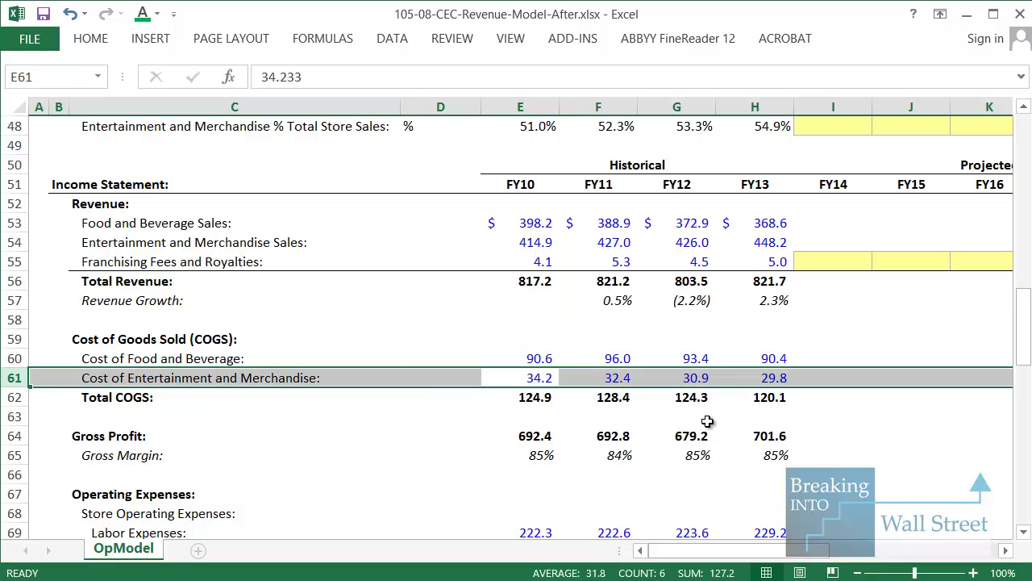
{"action": "left_click", "coordinate": [555, 241]}
{"action": "key", "text": "shift+space"}
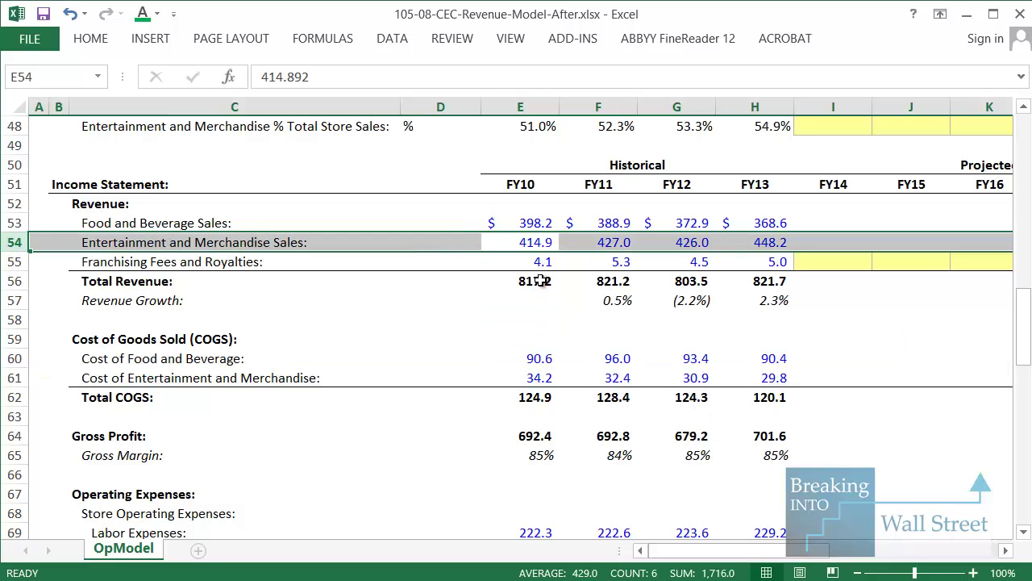
{"action": "left_click", "coordinate": [549, 364]}
{"action": "key", "text": "shift+space"}
{"action": "left_click", "coordinate": [547, 223]}
{"action": "key", "text": "shift+space"}
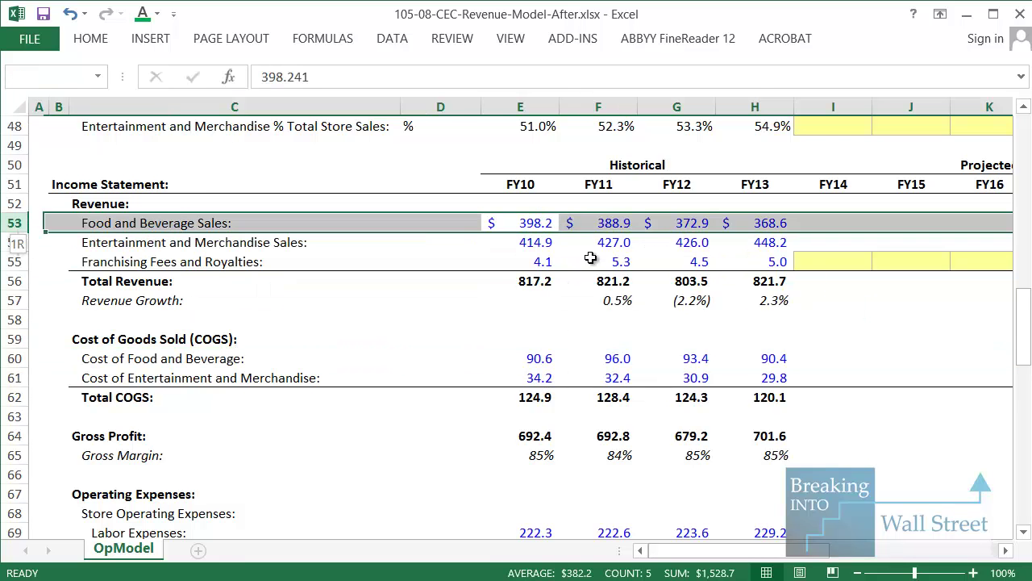
{"action": "scroll", "coordinate": [678, 371], "scroll_direction": "up", "scroll_amount": 4}
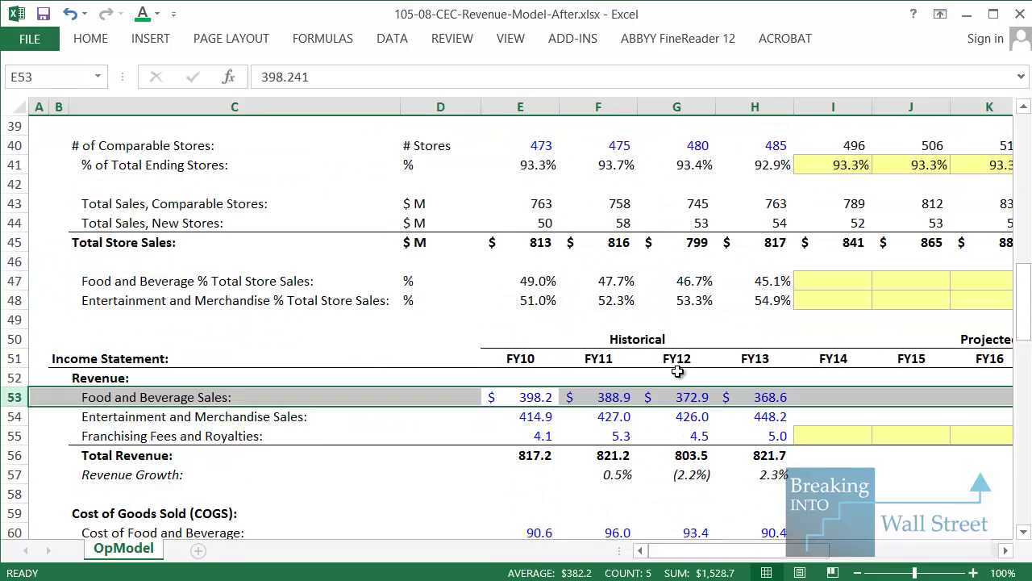
Examine the FY10 to FY13 trend of each category's percentage of total store sales in rows 47 and 48.
{"action": "left_click", "coordinate": [814, 340]}
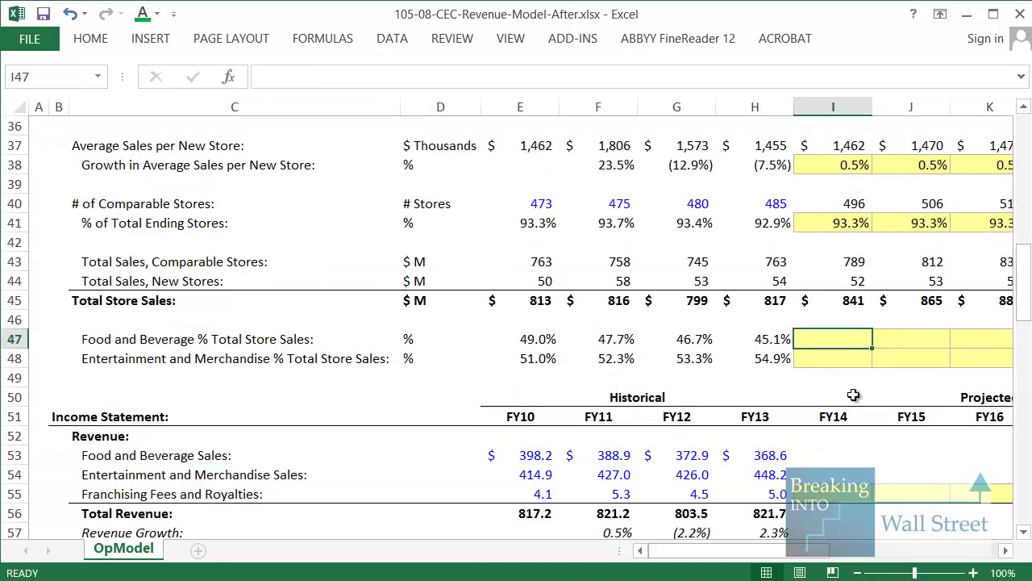
{"action": "key", "text": "Left"}
{"action": "key", "text": "shift+Left"}
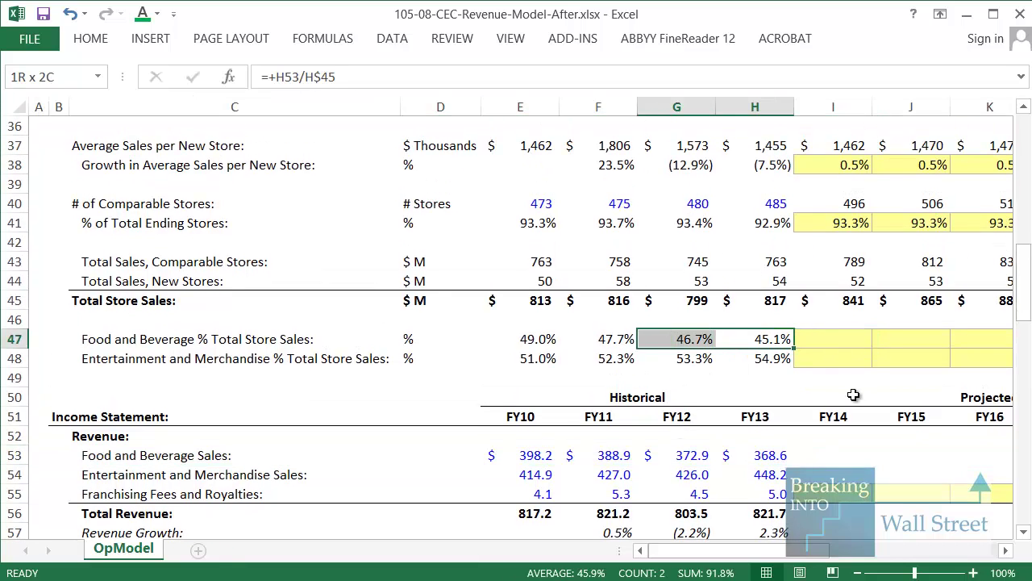
{"action": "key", "text": "shift+Left"}
{"action": "key", "text": "shift+Left"}
{"action": "key", "text": "Down"}
{"action": "key", "text": "shift+Left"}
{"action": "key", "text": "shift+Left"}
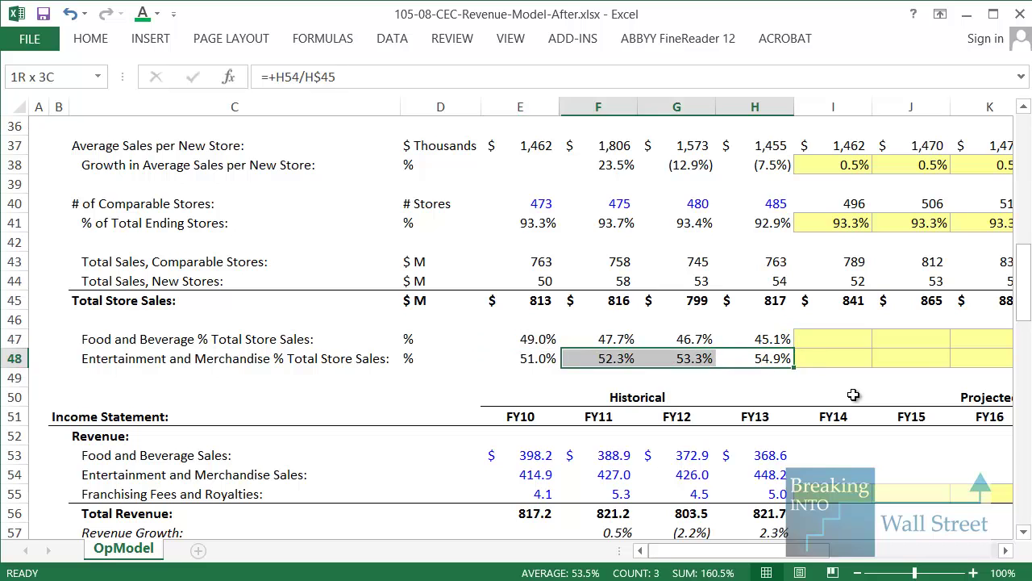
{"action": "key", "text": "shift+Left"}
{"action": "key", "text": "Right"}
{"action": "key", "text": "Right"}
{"action": "key", "text": "Right"}
{"action": "key", "text": "Right"}
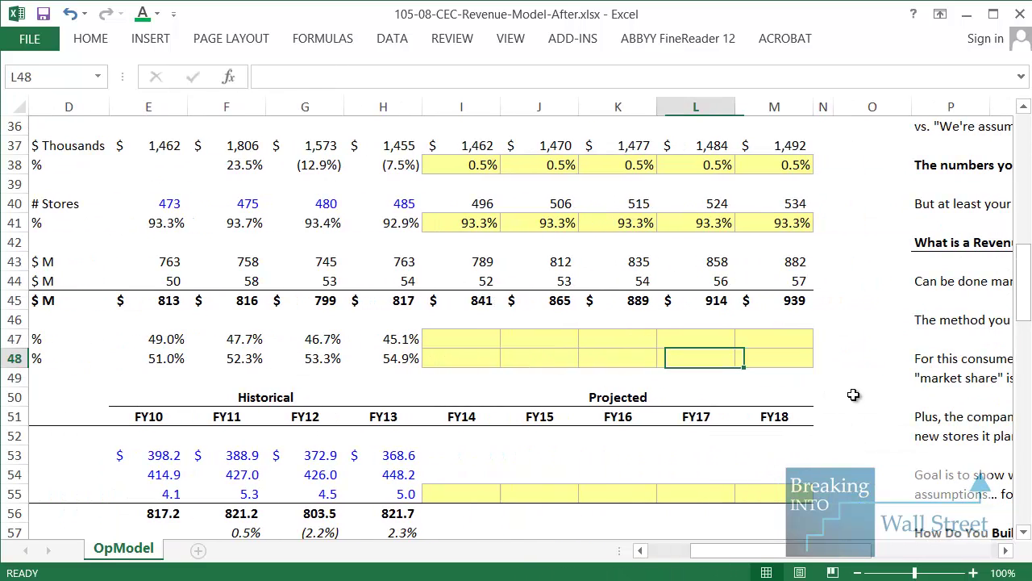
Enter projected Food and Beverage % Total Store Sales of 45%, 44.5%, 44%, 43.5% and 43% for FY14 to FY18.
{"action": "key", "text": "Left"}
{"action": "key", "text": "Left"}
{"action": "key", "text": "Left"}
{"action": "key", "text": "Up"}
{"action": "type", "text": "45%"}
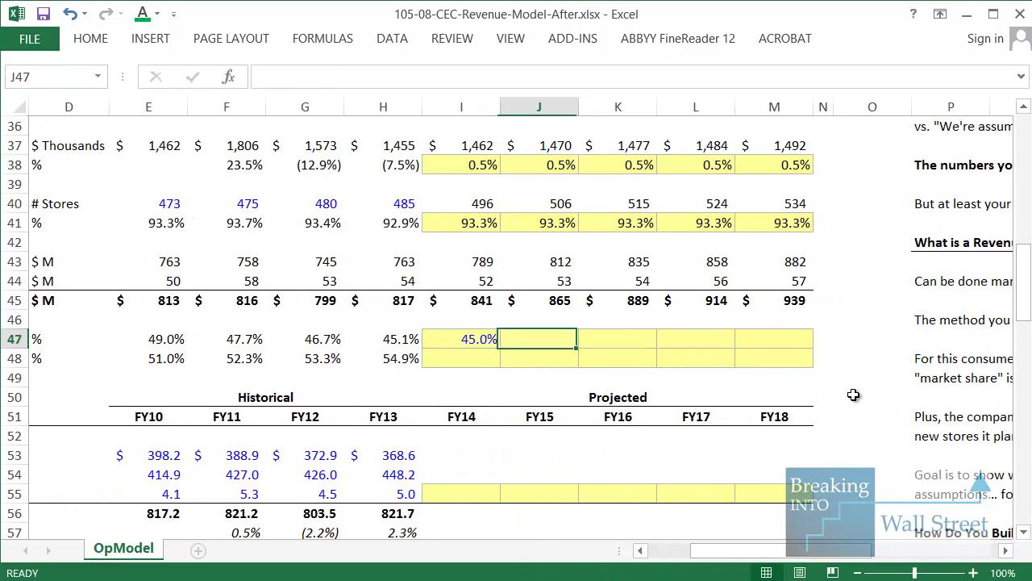
{"action": "type", "text": "44.5"}
{"action": "key", "text": "Right"}
{"action": "type", "text": "44"}
{"action": "key", "text": "Right"}
{"action": "type", "text": "43."}
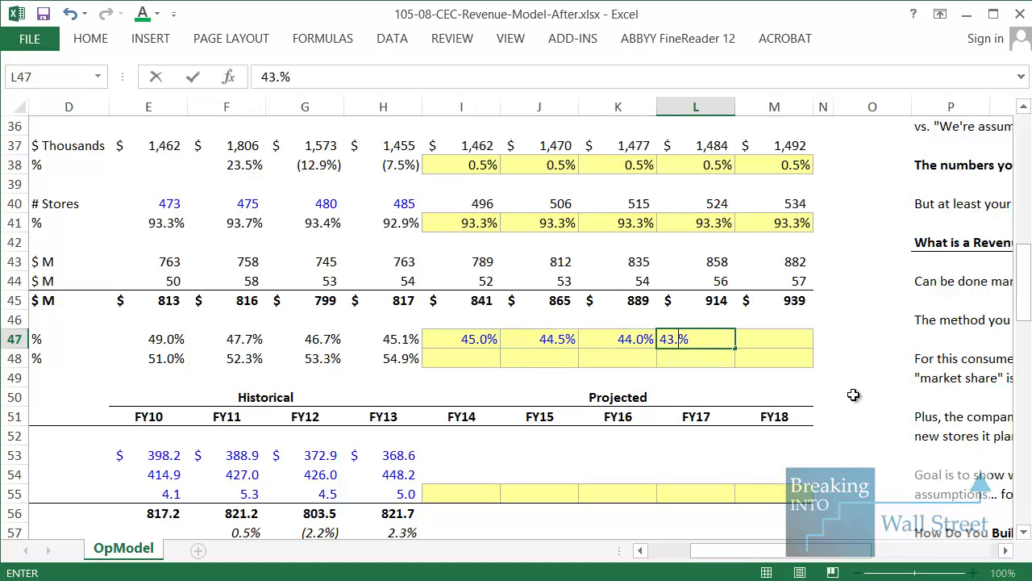
{"action": "type", "text": "5"}
{"action": "key", "text": "Right"}
{"action": "type", "text": "43"}
{"action": "key", "text": "ctrl+Return"}
Examine the food and beverage percentage trend across FY10 to FY18 in row 47.
{"action": "key", "text": "shift+Left"}
{"action": "key", "text": "shift+Left"}
{"action": "key", "text": "shift+Left"}
{"action": "key", "text": "shift+Left"}
{"action": "key", "text": "shift+Left"}
{"action": "key", "text": "shift+Left"}
{"action": "key", "text": "shift+Left"}
{"action": "key", "text": "shift+Left"}
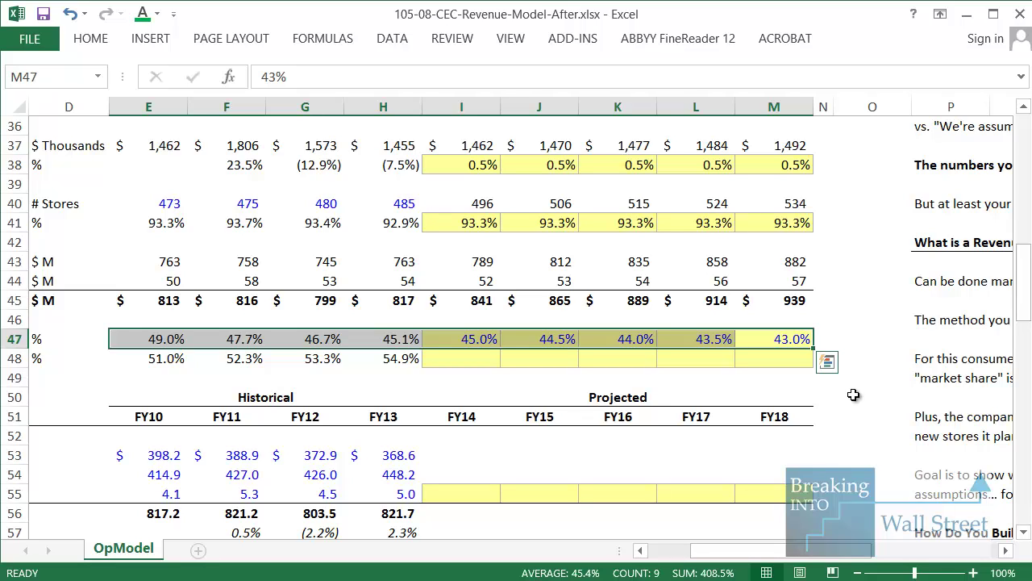
Calculate the FY14 Entertainment and Merchandise percentage in I48 as 1 minus the food and beverage percentage in I47.
{"action": "key", "text": "Down"}
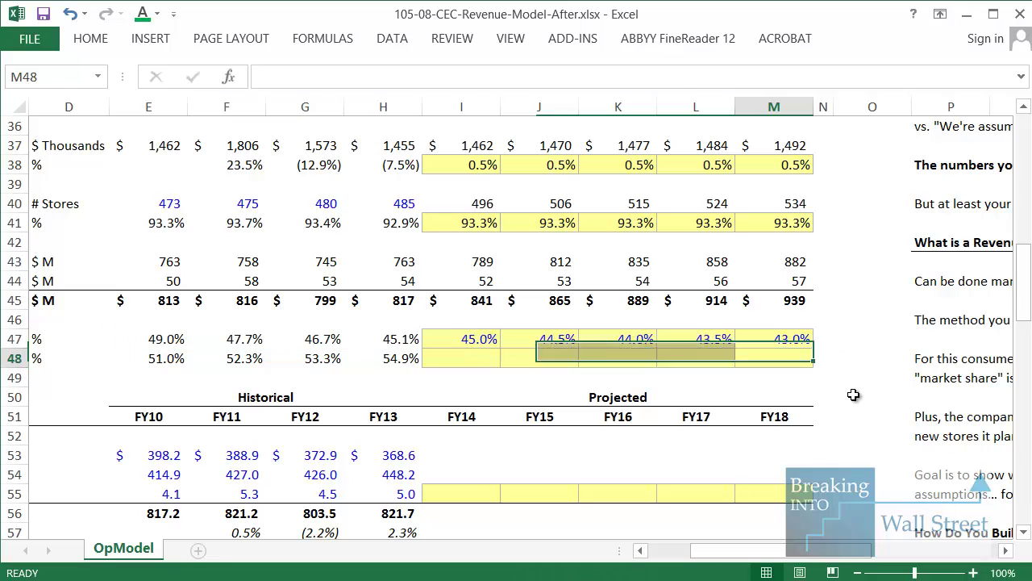
{"action": "key", "text": "Left"}
{"action": "key", "text": "Left"}
{"action": "key", "text": "Left"}
{"action": "key", "text": "Left"}
{"action": "type", "text": "=+1"}
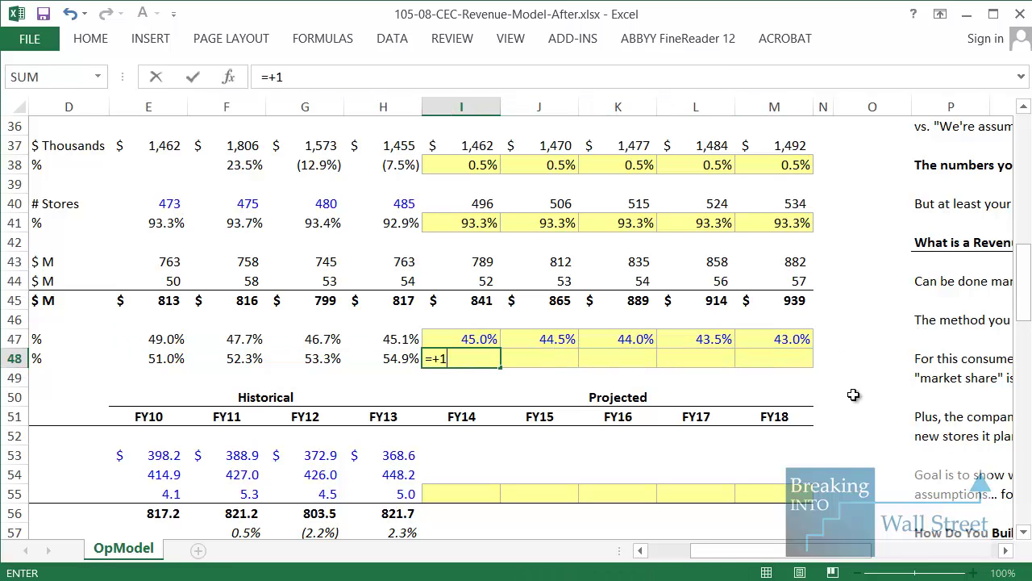
{"action": "type", "text": "-"}
{"action": "key", "text": "Up"}
{"action": "key", "text": "ctrl+Return"}
Copy the I48 formula across to FY18, pasting only the formulas.
{"action": "key", "text": "ctrl+c"}
{"action": "key", "text": "shift+Right"}
{"action": "key", "text": "shift+Right"}
{"action": "key", "text": "shift+Right"}
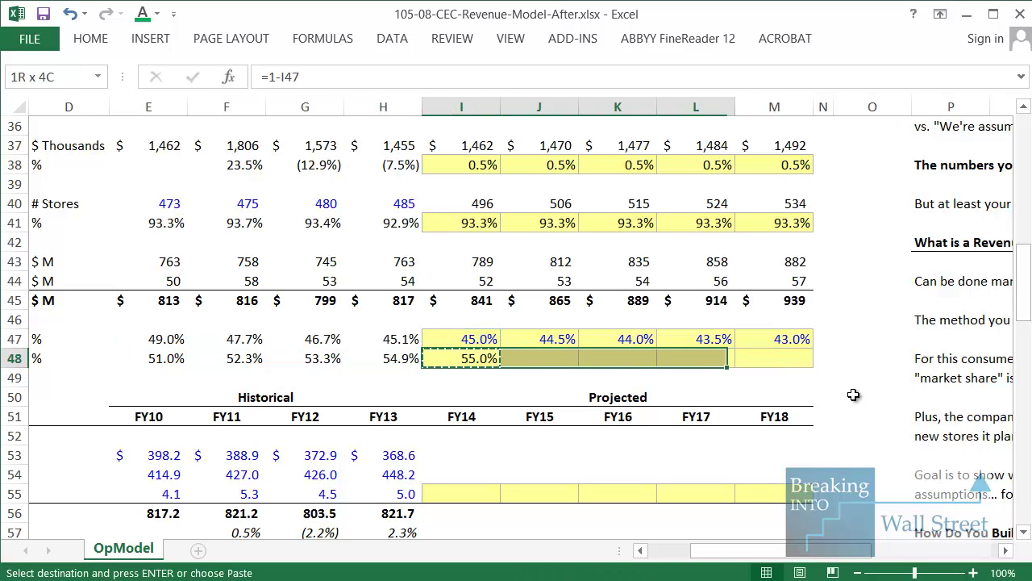
{"action": "key", "text": "shift+Right"}
{"action": "key", "text": "alt+e"}
{"action": "key", "text": "s"}
{"action": "key", "text": "f"}
{"action": "key", "text": "Return"}
{"action": "key", "text": "Escape"}
Examine the revenue line labels in the income statement section.
{"action": "key", "text": "Down"}
{"action": "key", "text": "Down"}
{"action": "key", "text": "Down"}
{"action": "key", "text": "Down"}
{"action": "key", "text": "Down"}
{"action": "key", "text": "Left"}
{"action": "key", "text": "Left"}
{"action": "key", "text": "Left"}
{"action": "key", "text": "Left"}
{"action": "key", "text": "Left"}
{"action": "key", "text": "Left"}
{"action": "key", "text": "Left"}
{"action": "key", "text": "Left"}
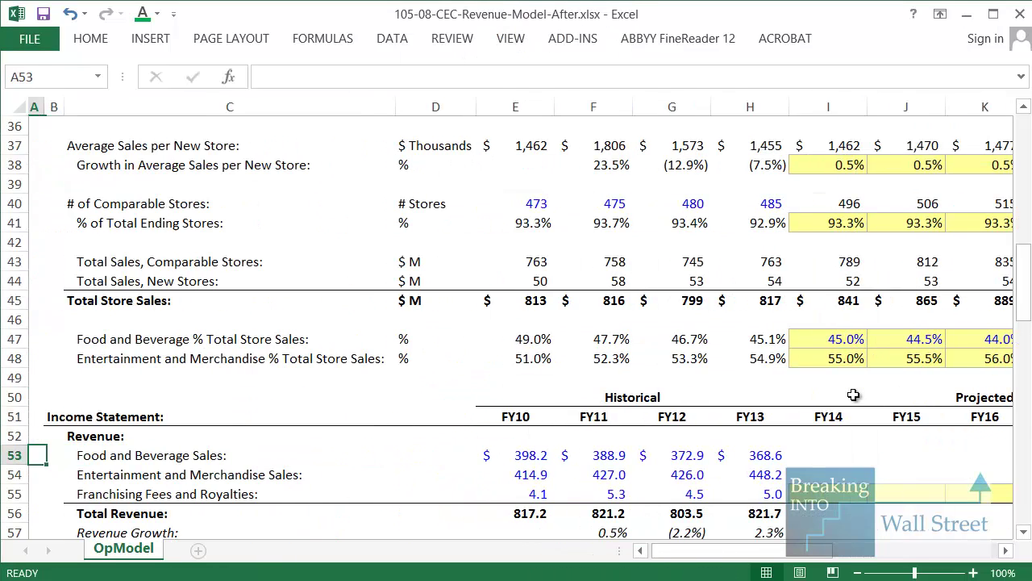
Calculate FY14 Food and Beverage Sales in I53 as total store sales (I45) times the food and beverage percentage (I47).
{"action": "key", "text": "Right"}
{"action": "key", "text": "Right"}
{"action": "key", "text": "Right"}
{"action": "key", "text": "Right"}
{"action": "key", "text": "Right"}
{"action": "key", "text": "Right"}
{"action": "key", "text": "Right"}
{"action": "key", "text": "Right"}
{"action": "key", "text": "Right"}
{"action": "key", "text": "Left"}
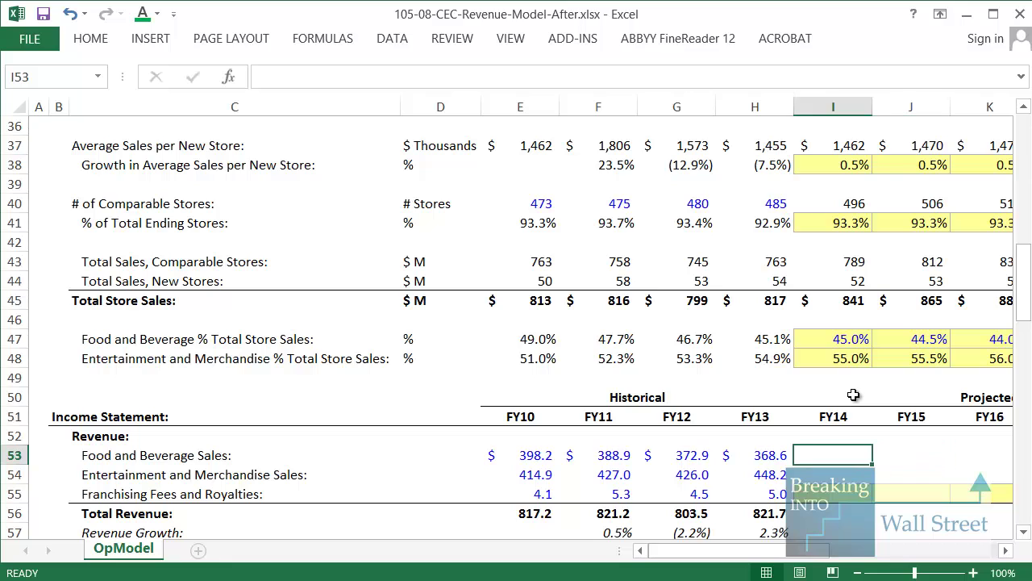
{"action": "type", "text": "="}
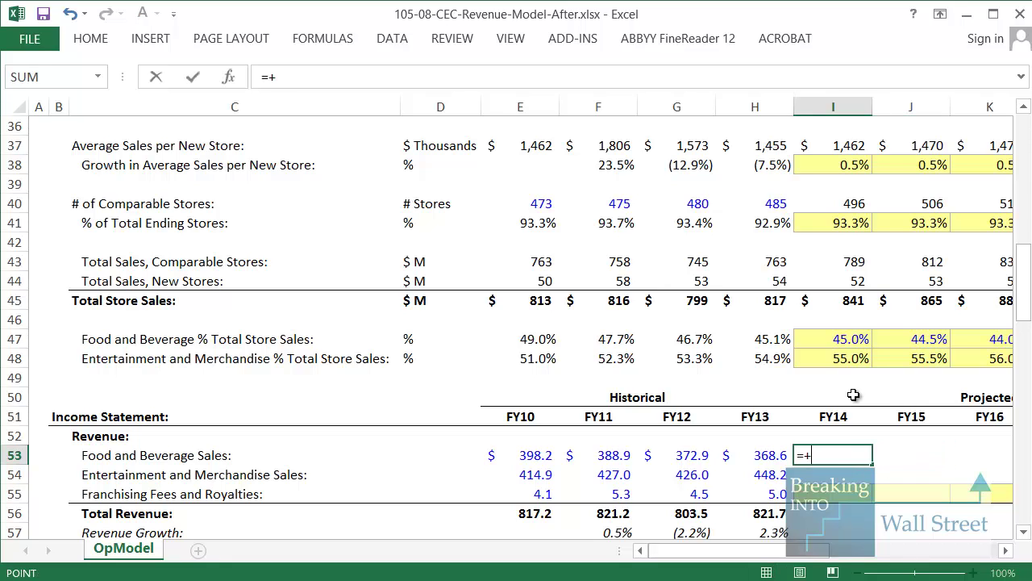
{"action": "type", "text": "+"}
{"action": "key", "text": "Up"}
{"action": "key", "text": "Up"}
{"action": "key", "text": "Up"}
{"action": "key", "text": "Up"}
{"action": "key", "text": "Up"}
{"action": "key", "text": "Up"}
{"action": "key", "text": "Up"}
{"action": "key", "text": "Up"}
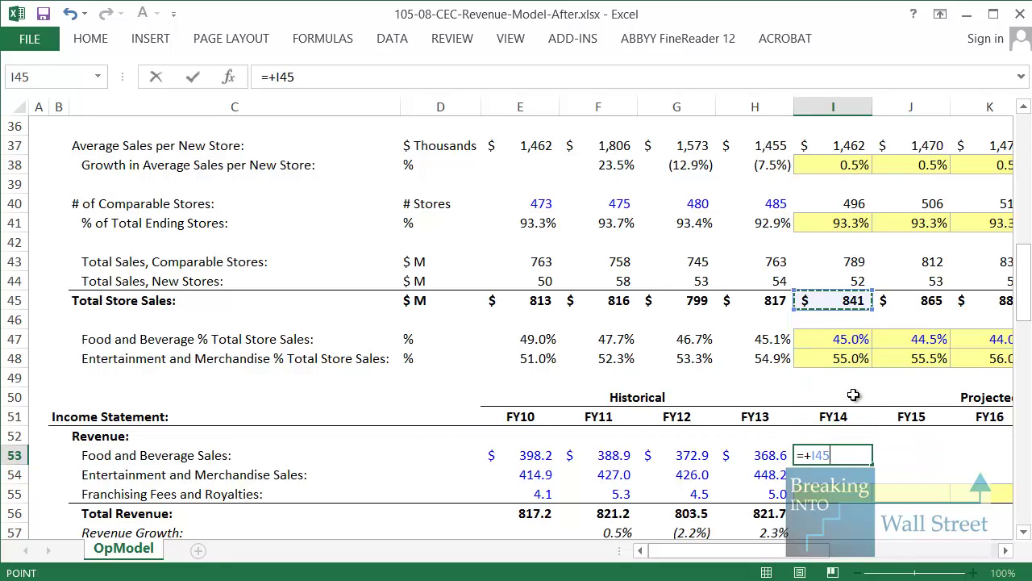
{"action": "type", "text": "*"}
{"action": "key", "text": "Up"}
{"action": "key", "text": "Up"}
{"action": "key", "text": "Up"}
{"action": "key", "text": "Up"}
{"action": "key", "text": "Up"}
{"action": "key", "text": "Up"}
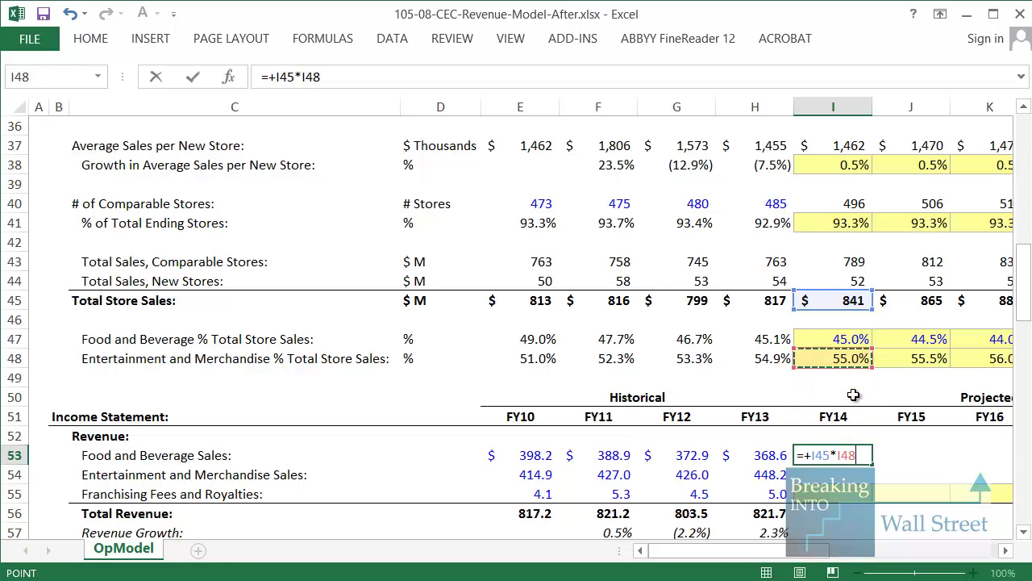
{"action": "key", "text": "Return"}
Calculate FY14 Entertainment and Merchandise Sales as total store sales times its percentage (I48), and fill both sales lines through FY18.
{"action": "type", "text": "=+"}
{"action": "key", "text": "Up"}
{"action": "key", "text": "Up"}
{"action": "key", "text": "Up"}
{"action": "key", "text": "Up"}
{"action": "key", "text": "Up"}
{"action": "key", "text": "Up"}
{"action": "key", "text": "Up"}
{"action": "key", "text": "Up"}
{"action": "key", "text": "Up"}
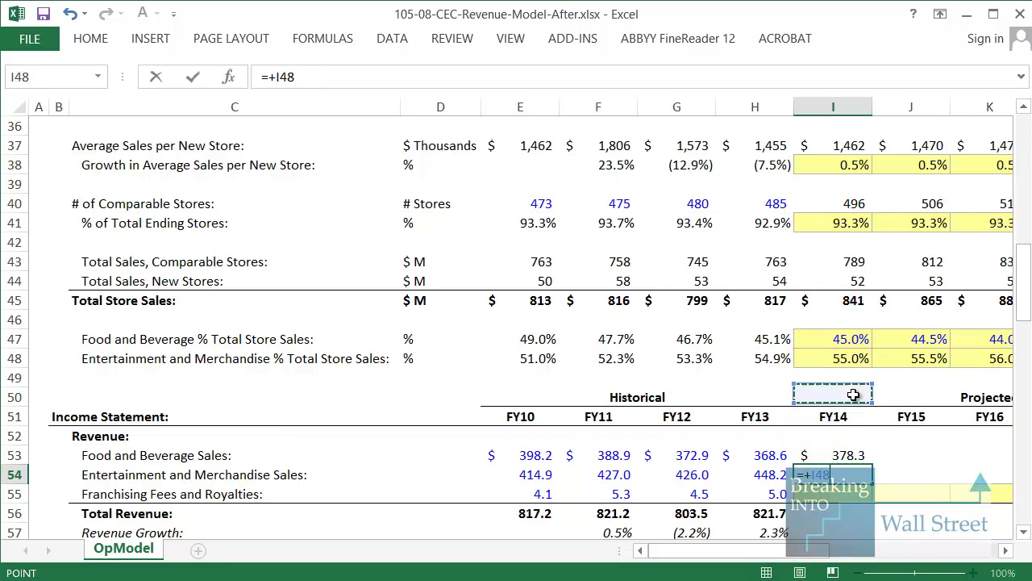
{"action": "type", "text": "*"}
{"action": "key", "text": "Up"}
{"action": "key", "text": "Up"}
{"action": "key", "text": "Up"}
{"action": "key", "text": "Up"}
{"action": "key", "text": "Up"}
{"action": "key", "text": "Up"}
{"action": "key", "text": "ctrl+Return"}
{"action": "key", "text": "Down"}
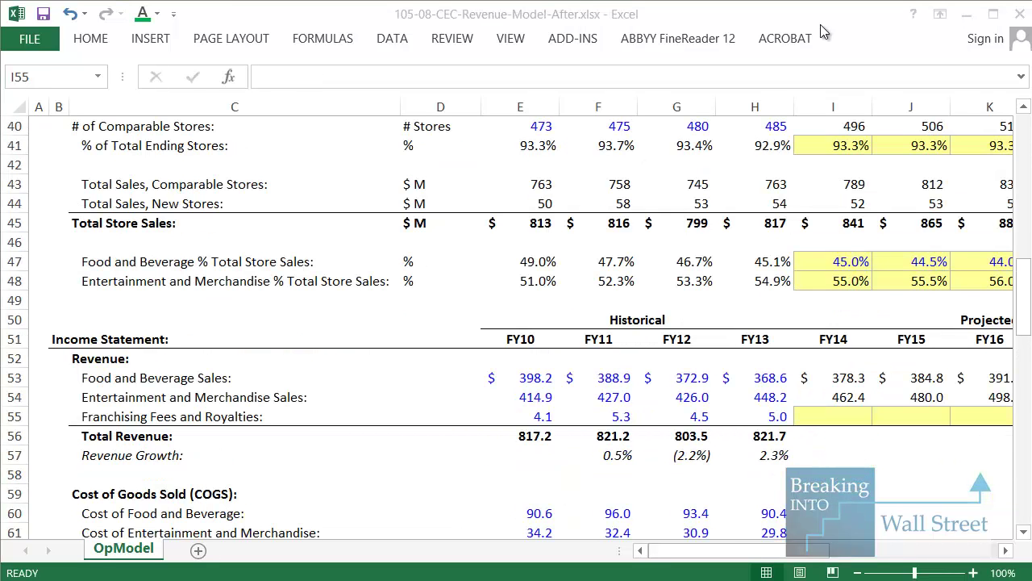
Set FY14 Franchising Fees and Royalties in I55 to the average of the FY10 to FY13 values.
{"action": "left_click", "coordinate": [820, 24]}
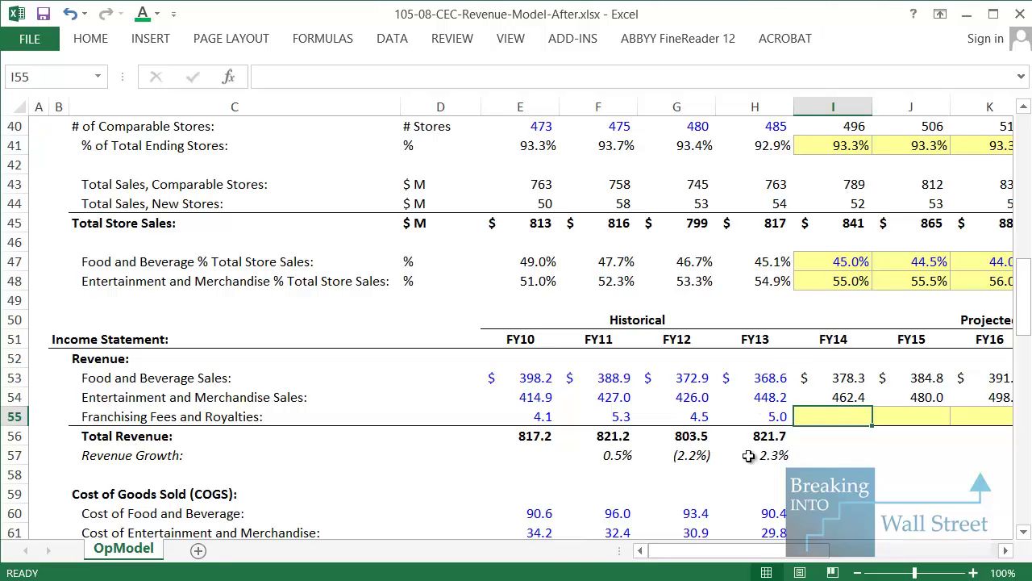
{"action": "type", "text": "=AVERAGE("}
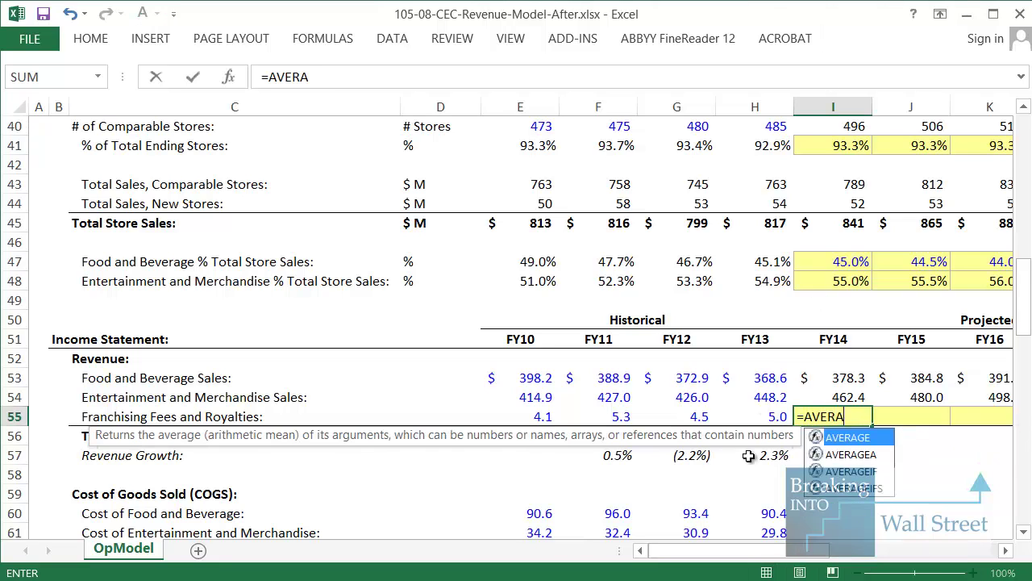
{"action": "key", "text": "Left"}
{"action": "key", "text": "Left"}
{"action": "key", "text": "Left"}
{"action": "key", "text": "Left"}
{"action": "key", "text": "shift+Right"}
{"action": "key", "text": "shift+Right"}
{"action": "key", "text": "shift+Right"}
{"action": "key", "text": "Tab"}
Set FY15 Franchising Fees and Royalties equal to the prior year (=+I55) and fill the formula through FY18.
{"action": "type", "text": "="}
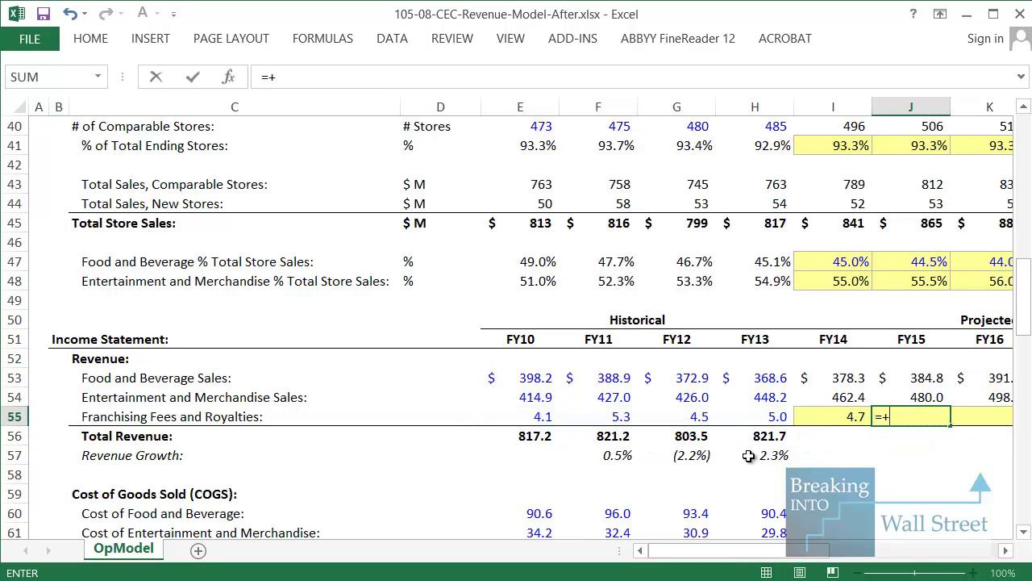
{"action": "type", "text": "+"}
{"action": "key", "text": "Left"}
{"action": "key", "text": "ctrl+Return"}
{"action": "key", "text": "shift+Right"}
{"action": "key", "text": "shift+Right"}
{"action": "key", "text": "shift+Right"}
{"action": "key", "text": "shift+Right"}
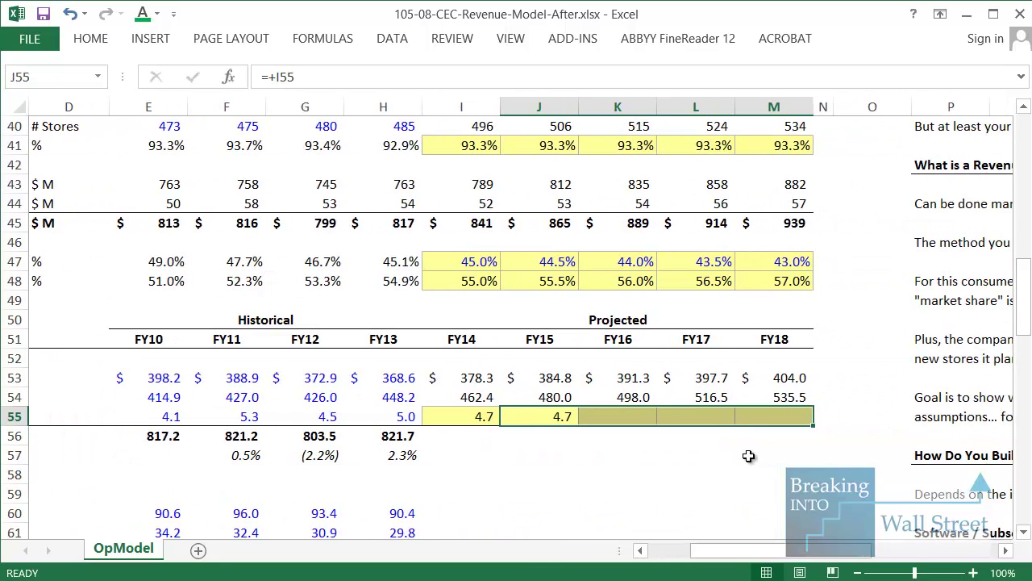
{"action": "key", "text": "ctrl+r"}
Sum the three revenue lines into FY14 Total Revenue in I56 and fill the total through FY18.
{"action": "key", "text": "Down"}
{"action": "key", "text": "Left"}
{"action": "key", "text": "alt+equal"}
{"action": "key", "text": "ctrl+Return"}
{"action": "key", "text": "shift+Right"}
{"action": "key", "text": "shift+Right"}
{"action": "key", "text": "shift+Right"}
{"action": "key", "text": "shift+Right"}
{"action": "key", "text": "ctrl+r"}
Calculate FY14 Revenue Growth in I57 as =+I56/H56-1 and fill it through FY18.
{"action": "key", "text": "Down"}
{"action": "type", "text": "=+"}
{"action": "key", "text": "Up"}
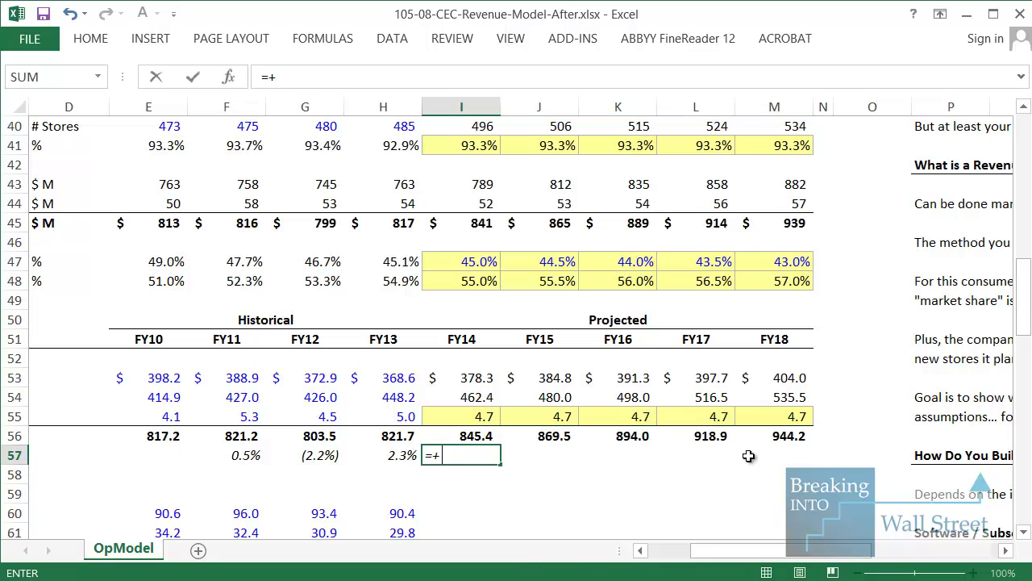
{"action": "key", "text": "Left"}
{"action": "key", "text": "Right"}
{"action": "type", "text": "/"}
{"action": "key", "text": "Up"}
{"action": "key", "text": "Left"}
{"action": "type", "text": "-1"}
{"action": "key", "text": "ctrl+Return"}
{"action": "key", "text": "shift+Right"}
{"action": "key", "text": "shift+Right"}
{"action": "key", "text": "shift+Right"}
{"action": "key", "text": "shift+Right"}
{"action": "key", "text": "ctrl+r"}
Extend the FY14 four-year average for Franchising Fees and Royalties through FY18, and select the total revenue and growth rows 56 and 57.
{"action": "key", "text": "Up"}
{"action": "key", "text": "shift+Down"}
{"action": "key", "text": "shift+space"}
{"action": "scroll", "coordinate": [853, 395], "scroll_direction": "down", "scroll_amount": 2}
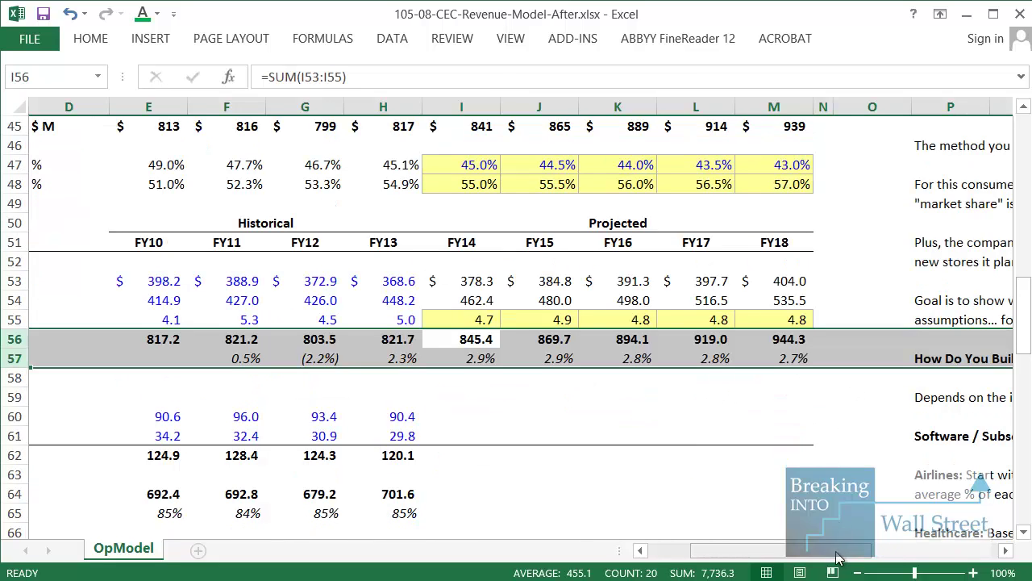
Set the Sensitivity Toggle for # of Stores per Year to 5%.
{"action": "left_click_drag", "start_coordinate": [837, 556], "coordinate": [813, 549]}
{"action": "scroll", "coordinate": [806, 481], "scroll_direction": "up", "scroll_amount": 7}
{"action": "scroll", "coordinate": [806, 481], "scroll_direction": "up", "scroll_amount": 8}
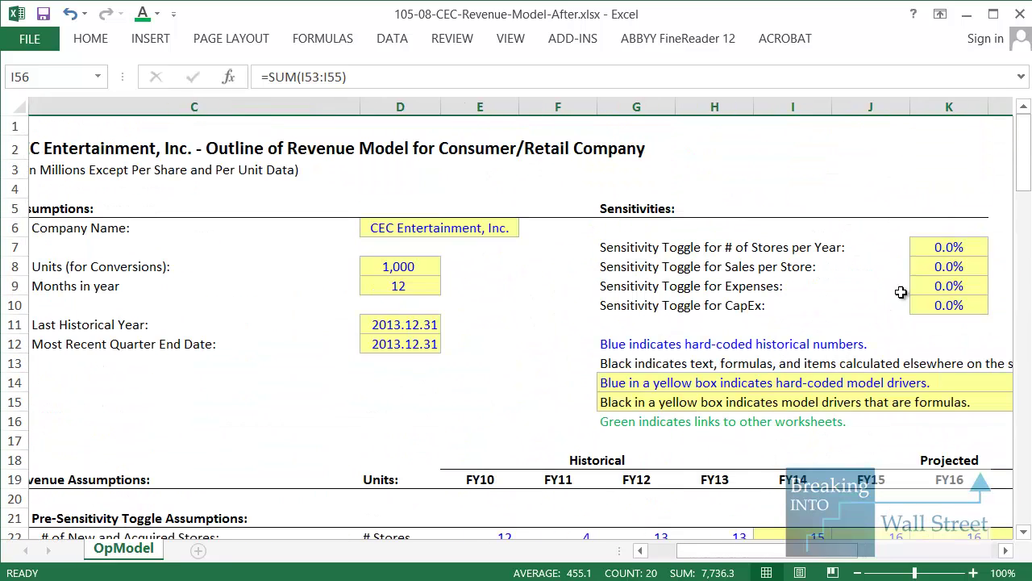
{"action": "left_click", "coordinate": [957, 253]}
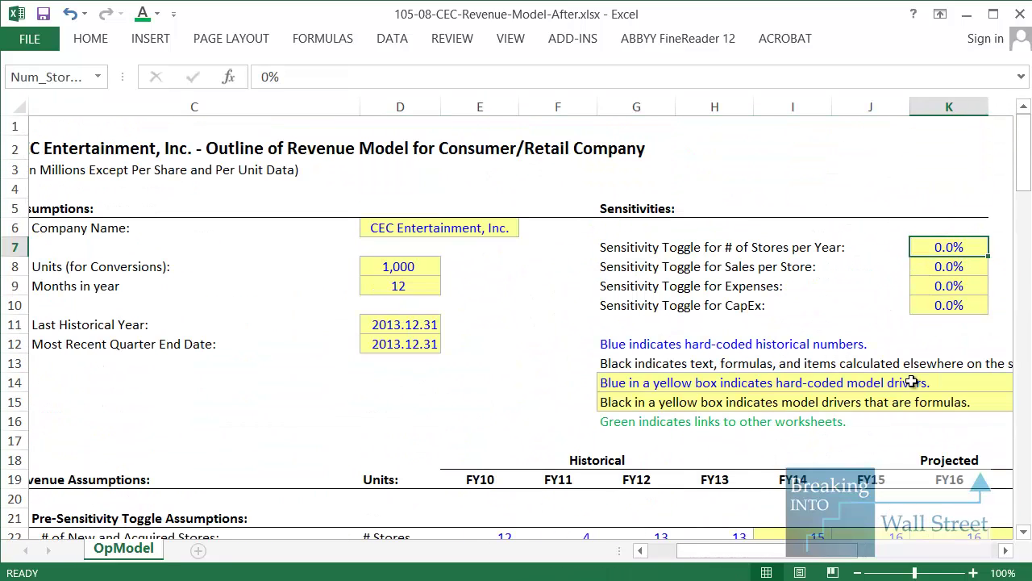
{"action": "type", "text": "5"}
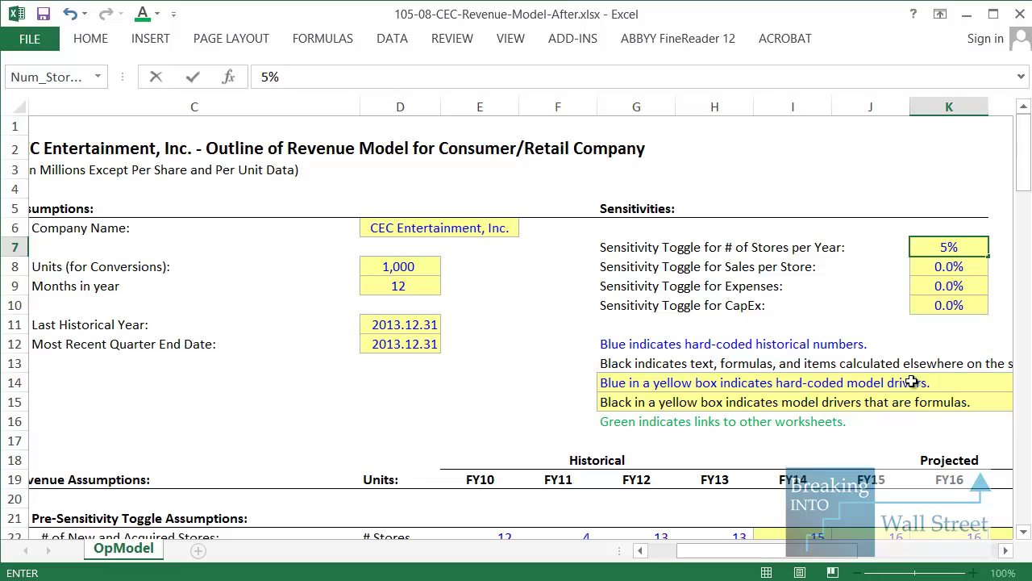
{"action": "key", "text": "ctrl+Return"}
Check the FY14 to FY18 total revenue and growth in rows 56 and 57, and undo the stores toggle change.
{"action": "scroll", "coordinate": [887, 395], "scroll_direction": "down", "scroll_amount": 12}
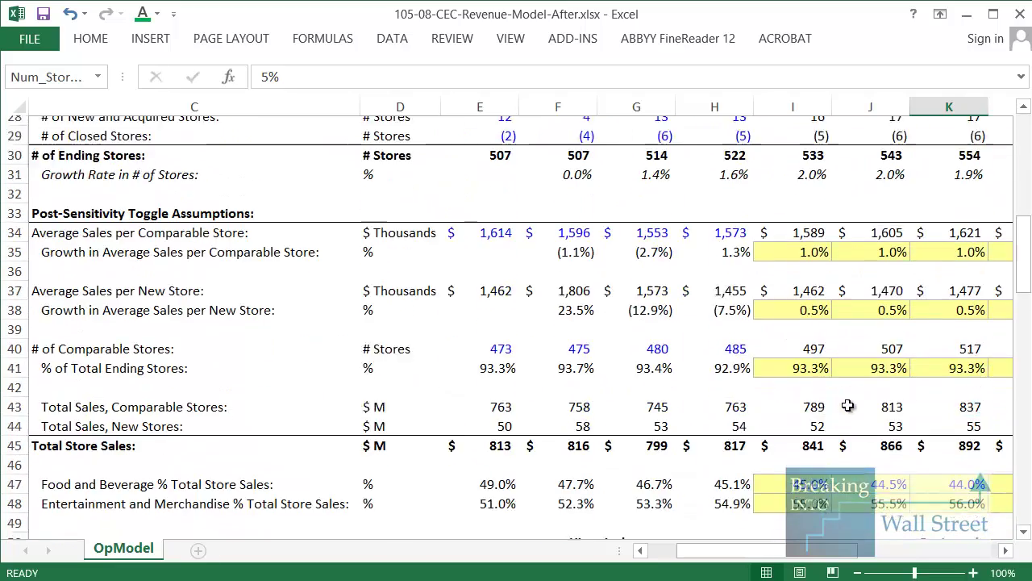
{"action": "scroll", "coordinate": [850, 407], "scroll_direction": "down", "scroll_amount": 2}
{"action": "left_click_drag", "start_coordinate": [829, 550], "coordinate": [863, 549]}
{"action": "left_click_drag", "start_coordinate": [395, 396], "coordinate": [691, 385]}
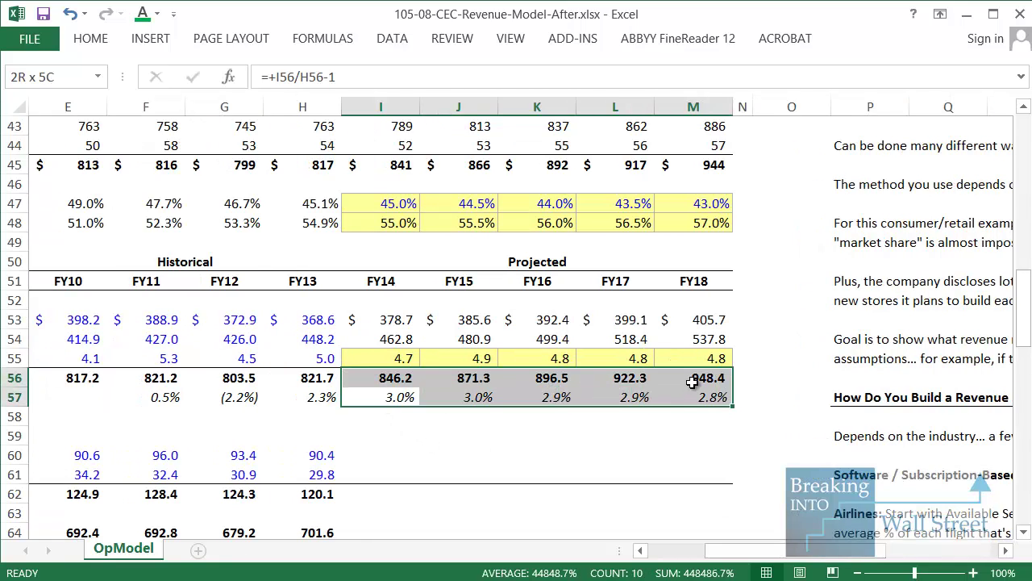
{"action": "key", "text": "ctrl+z"}
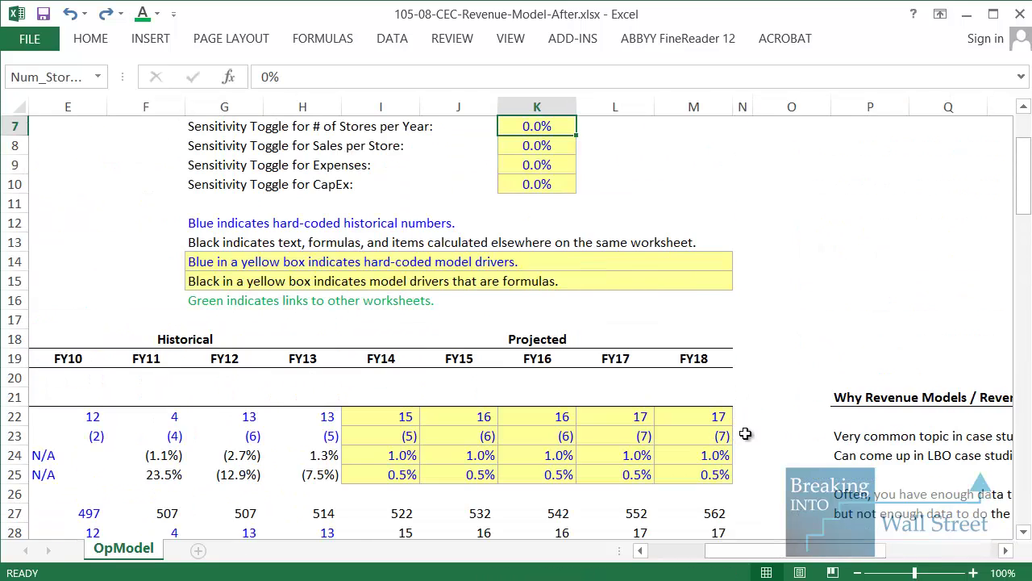
Check the baseline FY14 to FY18 total revenue and growth, and set the Sensitivity Toggle for # of Stores per Year to 20%.
{"action": "scroll", "coordinate": [745, 434], "scroll_direction": "down", "scroll_amount": 11}
{"action": "left_click_drag", "start_coordinate": [728, 435], "coordinate": [396, 456]}
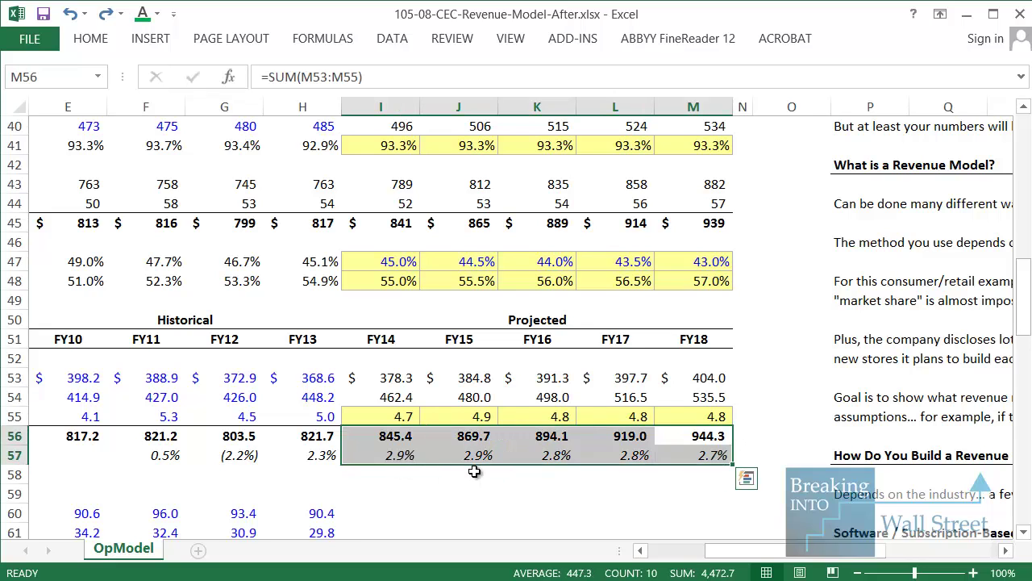
{"action": "scroll", "coordinate": [474, 471], "scroll_direction": "up", "scroll_amount": 13}
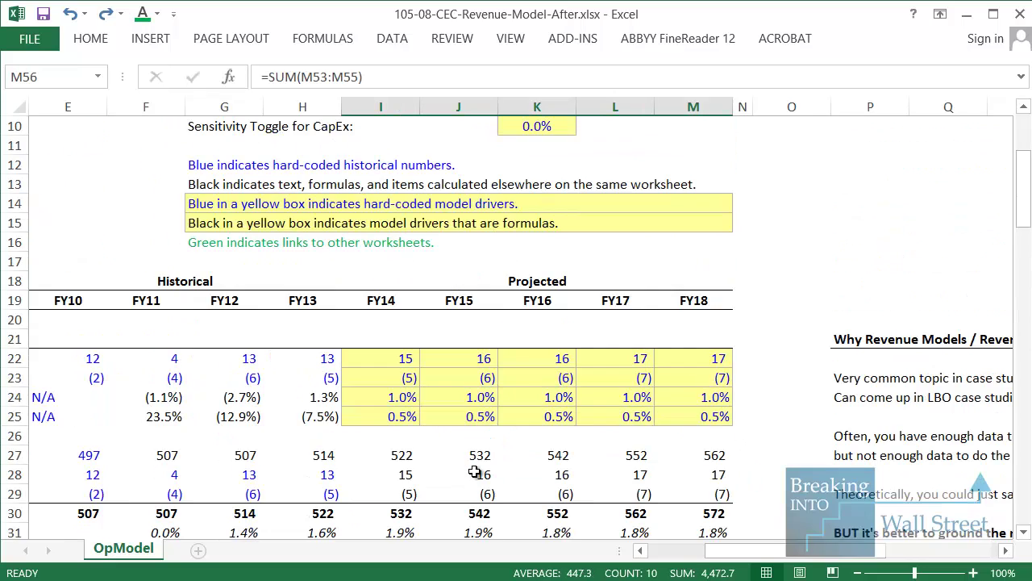
{"action": "left_click", "coordinate": [544, 247]}
{"action": "key", "text": "F2"}
{"action": "type", "text": "20"}
{"action": "key", "text": "Return"}
Highlight the FY14 to FY18 total revenue and growth in I56:M57 to examine the effect of the 20% stores toggle.
{"action": "scroll", "coordinate": [786, 405], "scroll_direction": "down", "scroll_amount": 13}
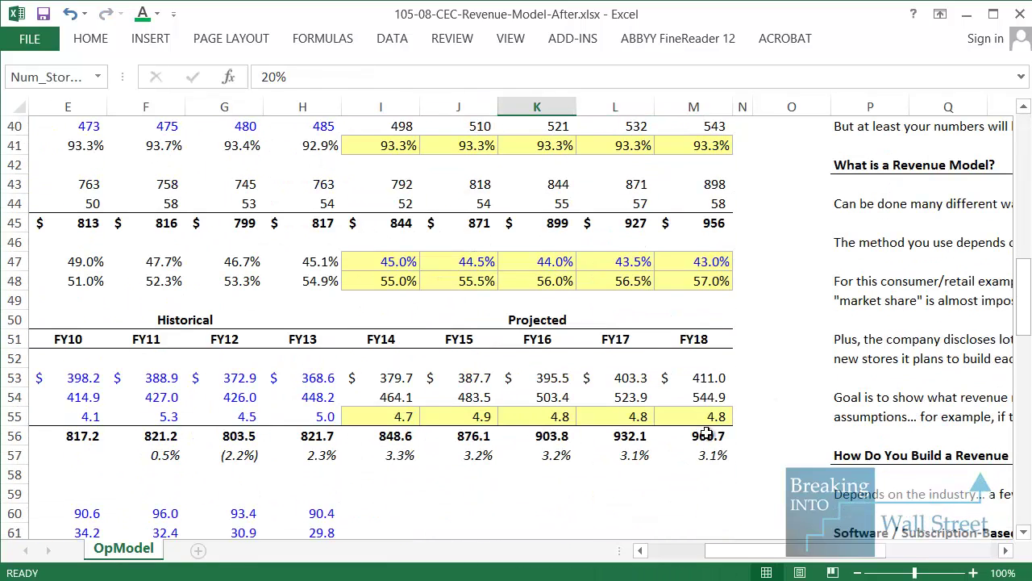
{"action": "left_click_drag", "start_coordinate": [707, 434], "coordinate": [394, 455]}
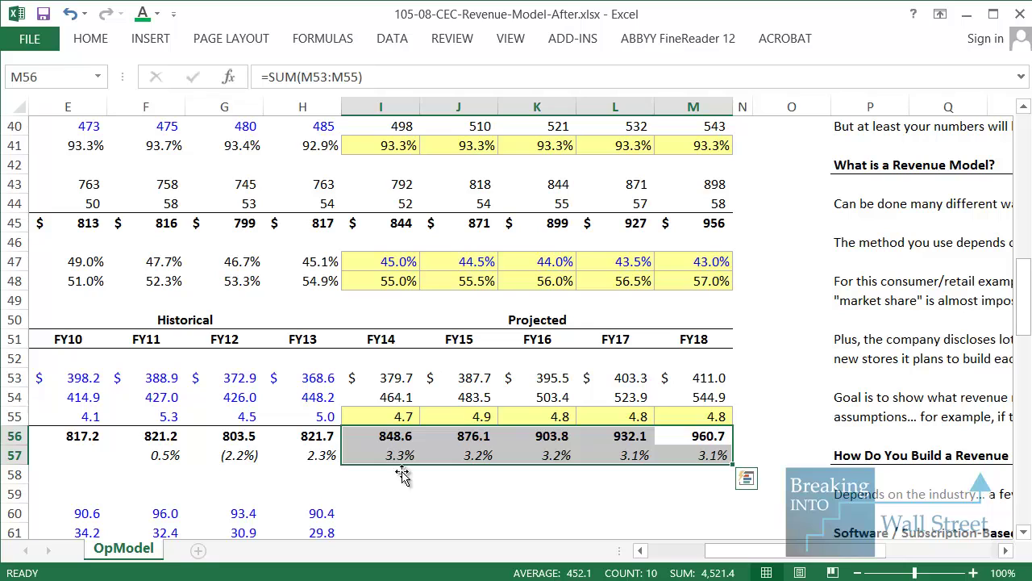
{"action": "scroll", "coordinate": [528, 468], "scroll_direction": "up", "scroll_amount": 12}
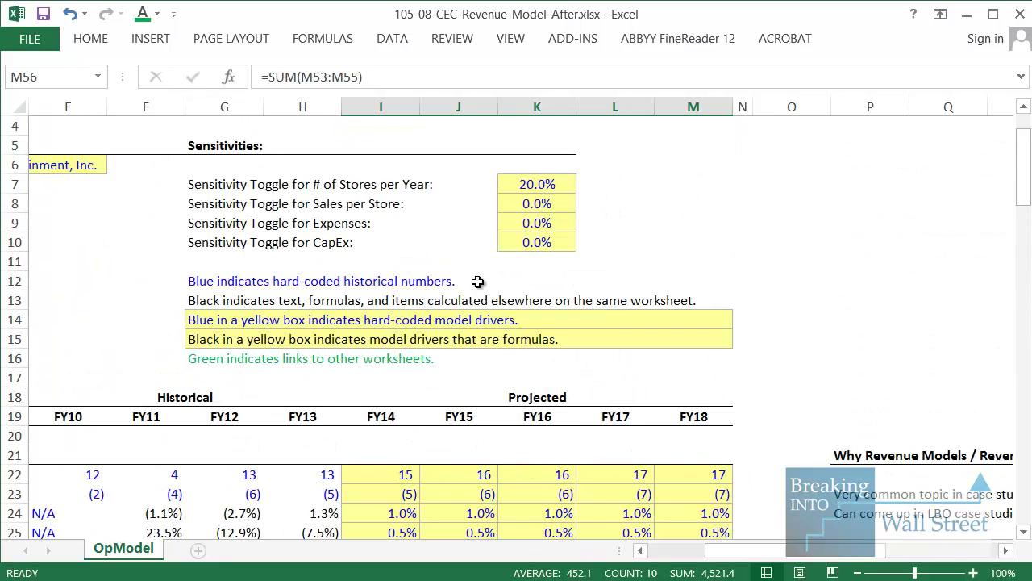
Reset the Sensitivity Toggle for # of Stores per Year to 0%, and select the Expenses and CapEx toggle rows 9 and 10.
{"action": "left_click", "coordinate": [530, 188]}
{"action": "type", "text": "0"}
{"action": "key", "text": "Return"}
{"action": "key", "text": "Down"}
{"action": "key", "text": "shift+space"}
{"action": "key", "text": "shift+Down"}
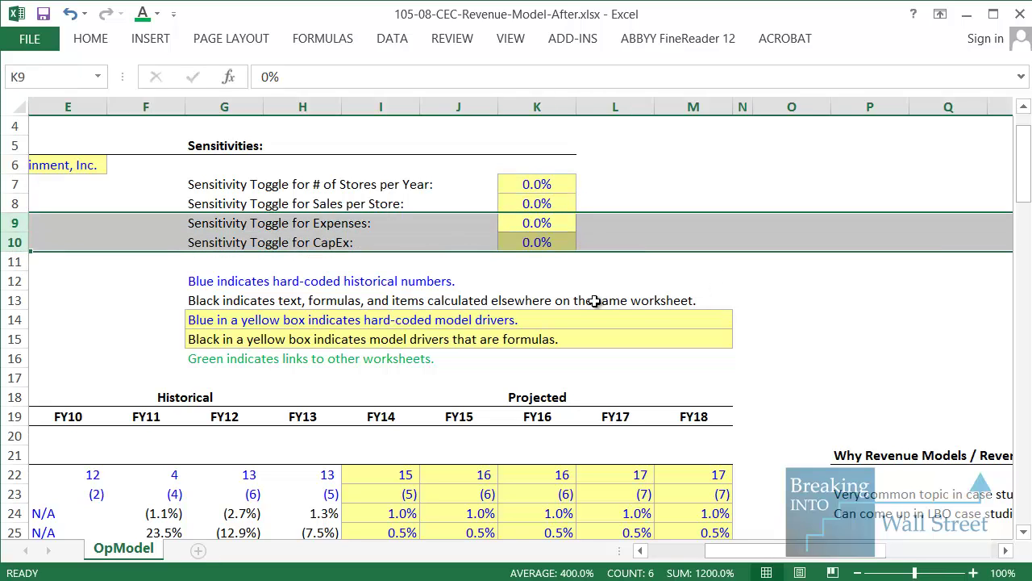
Look over the projection drivers and the model sections below the total revenue and growth rows.
{"action": "scroll", "coordinate": [594, 301], "scroll_direction": "down", "scroll_amount": 4}
{"action": "scroll", "coordinate": [594, 301], "scroll_direction": "up", "scroll_amount": 3}
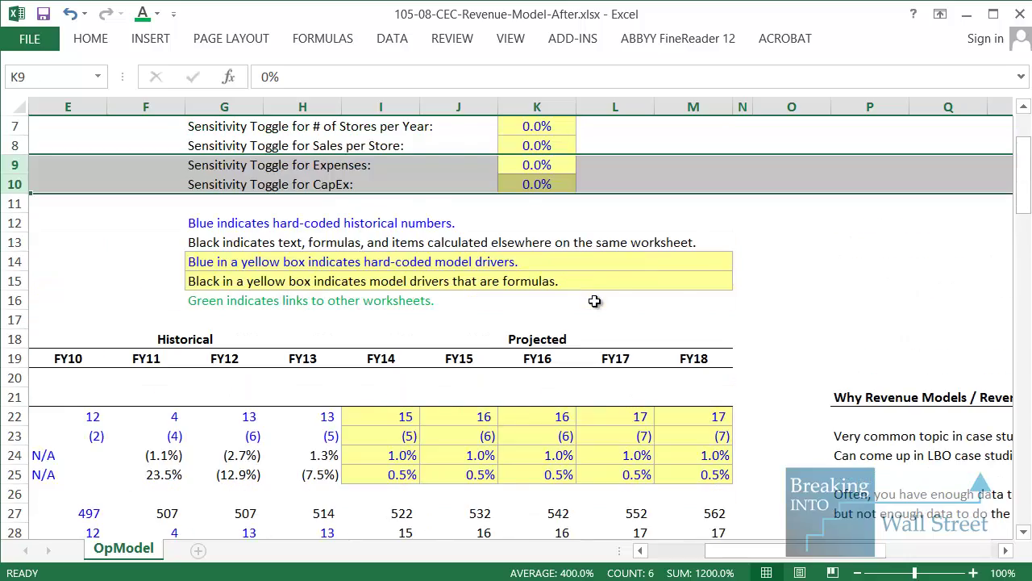
{"action": "scroll", "coordinate": [594, 301], "scroll_direction": "up", "scroll_amount": 1}
{"action": "scroll", "coordinate": [585, 341], "scroll_direction": "down", "scroll_amount": 14}
{"action": "left_click_drag", "start_coordinate": [595, 419], "coordinate": [32, 416]}
{"action": "left_click_drag", "start_coordinate": [77, 223], "coordinate": [780, 466]}
{"action": "scroll", "coordinate": [265, 408], "scroll_direction": "down", "scroll_amount": 9}
{"action": "scroll", "coordinate": [352, 451], "scroll_direction": "down", "scroll_amount": 1}
{"action": "scroll", "coordinate": [352, 451], "scroll_direction": "up", "scroll_amount": 10}
{"action": "scroll", "coordinate": [920, 361], "scroll_direction": "up", "scroll_amount": 2}
Read the notes under "Why Revenue Models / Revenue Projections?", highlighting the simple growth-rate note in row 29 and the point in P31.
{"action": "left_click", "coordinate": [905, 435]}
{"action": "left_click_drag", "start_coordinate": [798, 557], "coordinate": [916, 561]}
{"action": "scroll", "coordinate": [917, 562], "scroll_direction": "up", "scroll_amount": 5}
{"action": "scroll", "coordinate": [917, 562], "scroll_direction": "up", "scroll_amount": 5}
{"action": "left_click_drag", "start_coordinate": [379, 278], "coordinate": [899, 490]}
{"action": "scroll", "coordinate": [899, 490], "scroll_direction": "down", "scroll_amount": 2}
{"action": "scroll", "coordinate": [266, 299], "scroll_direction": "up", "scroll_amount": 1}
{"action": "left_click", "coordinate": [243, 280]}
{"action": "key", "text": "shift+space"}
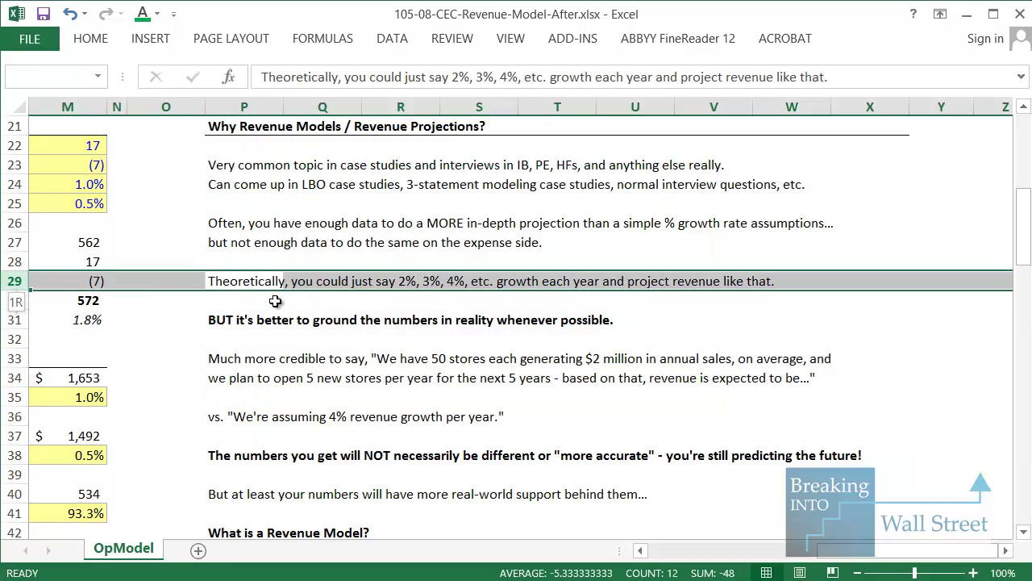
{"action": "left_click", "coordinate": [256, 321]}
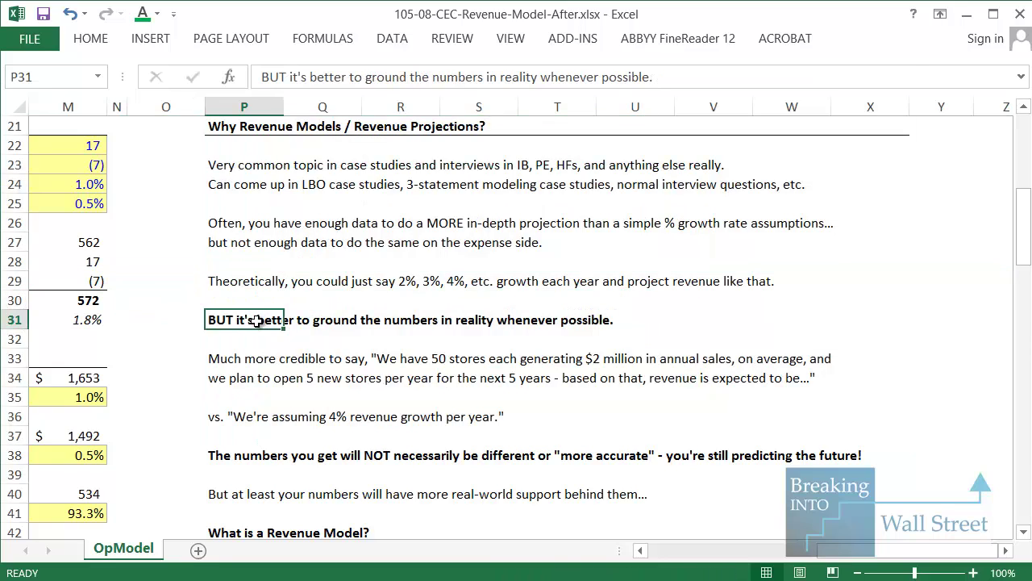
Highlight and read the "What is a Revenue Model?" notes and the industry examples under "How Do You Build a Revenue Model?".
{"action": "scroll", "coordinate": [259, 320], "scroll_direction": "down", "scroll_amount": 6}
{"action": "left_click_drag", "start_coordinate": [238, 184], "coordinate": [959, 450]}
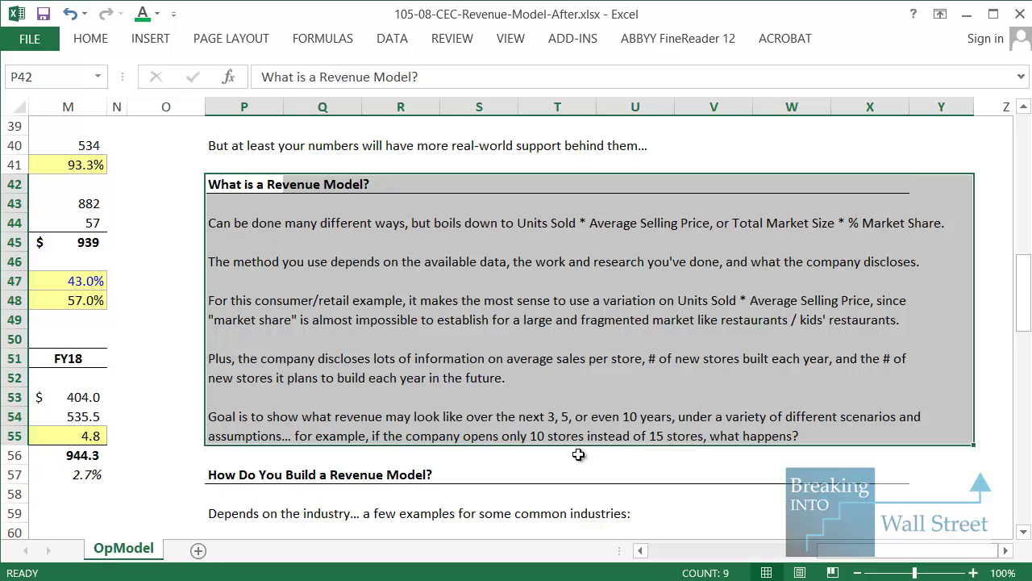
{"action": "scroll", "coordinate": [578, 455], "scroll_direction": "down", "scroll_amount": 4}
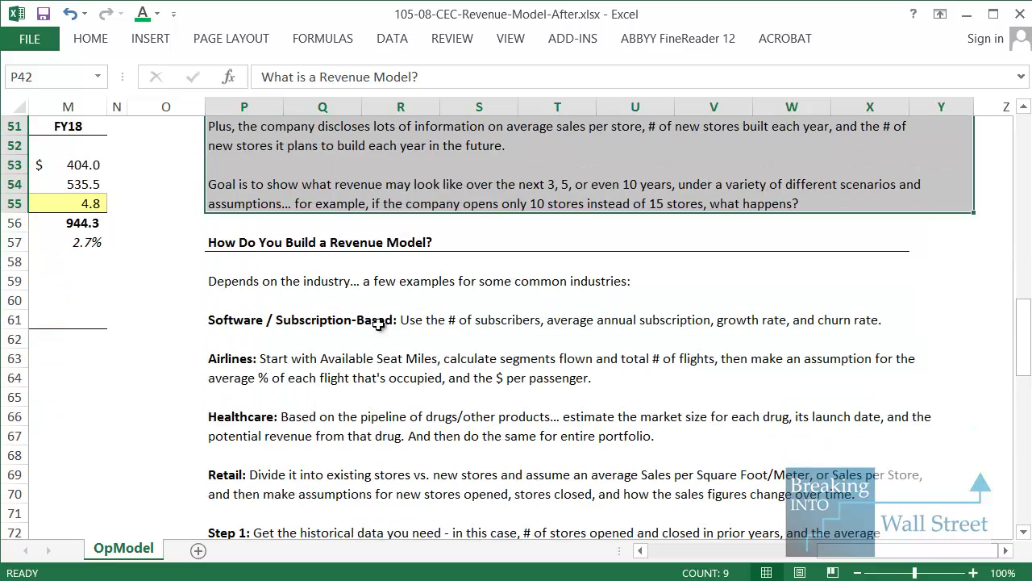
{"action": "left_click", "coordinate": [253, 246]}
{"action": "left_click_drag", "start_coordinate": [253, 246], "coordinate": [941, 403]}
{"action": "scroll", "coordinate": [941, 403], "scroll_direction": "down", "scroll_amount": 2}
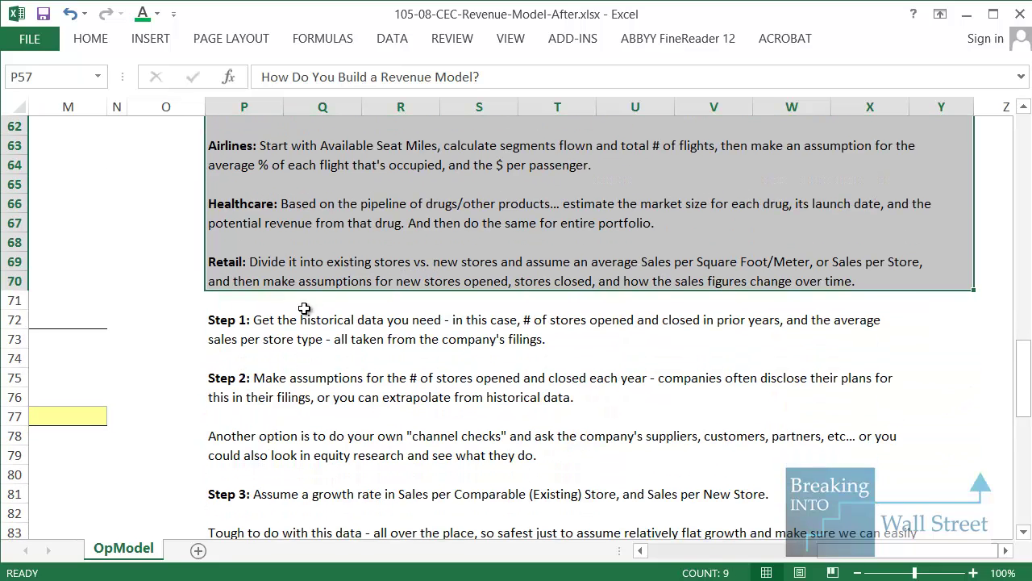
Highlight and read the Step 1 note on historical data and the Step 2 note on stores opened and closed.
{"action": "left_click", "coordinate": [257, 308]}
{"action": "left_click_drag", "start_coordinate": [328, 317], "coordinate": [986, 346]}
{"action": "scroll", "coordinate": [986, 346], "scroll_direction": "down", "scroll_amount": 1}
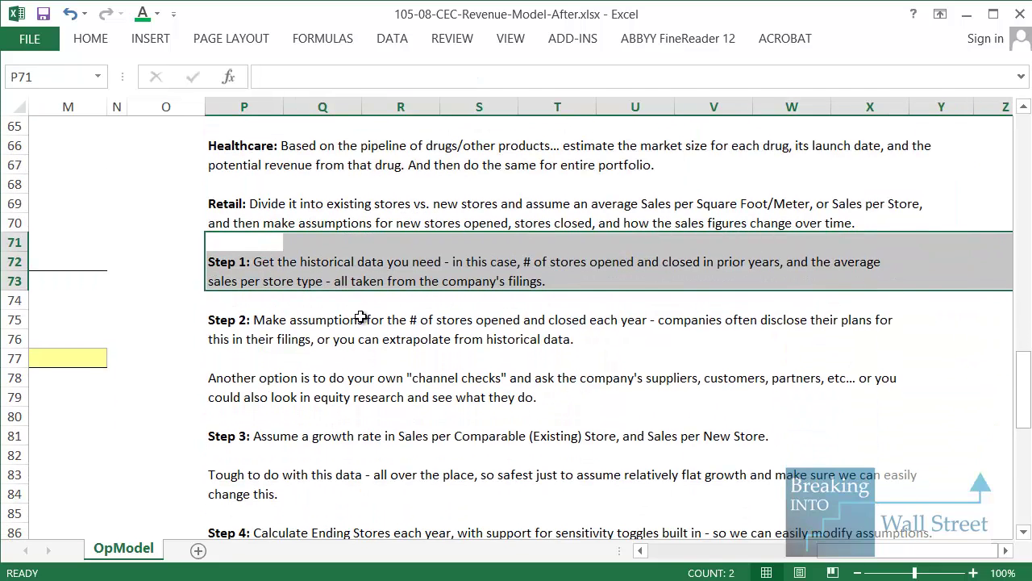
{"action": "left_click", "coordinate": [251, 321]}
{"action": "left_click_drag", "start_coordinate": [513, 333], "coordinate": [887, 341]}
{"action": "scroll", "coordinate": [637, 302], "scroll_direction": "down", "scroll_amount": 1}
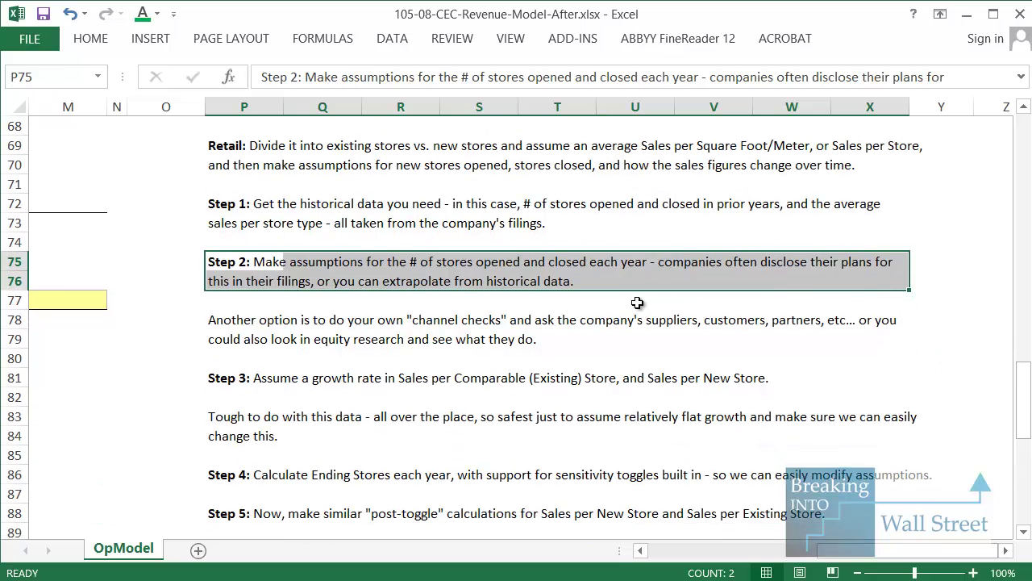
{"action": "scroll", "coordinate": [649, 319], "scroll_direction": "down", "scroll_amount": 1}
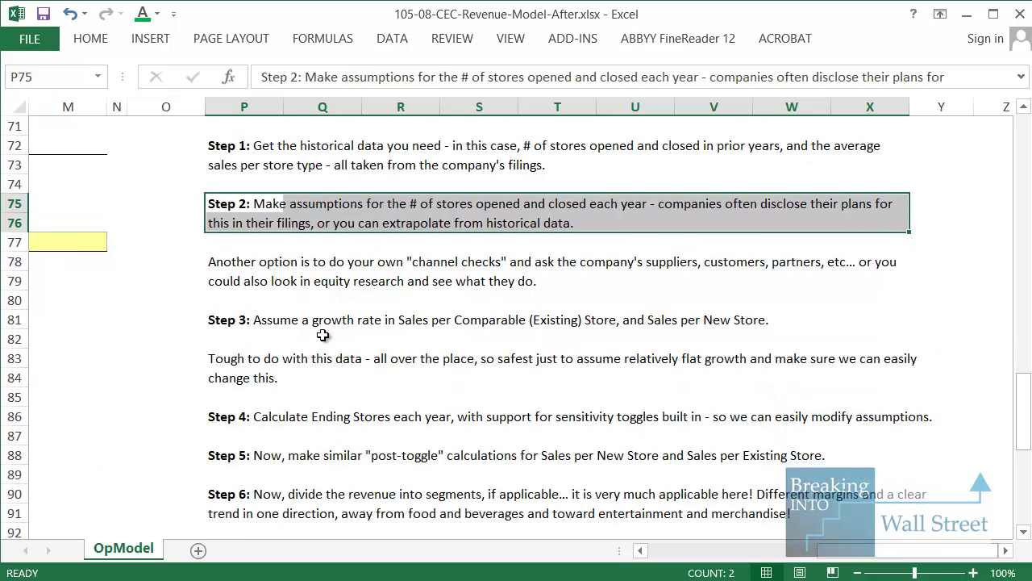
Highlight and read the Step 3 note on sales growth rates and the Step 4 note on Ending Stores.
{"action": "scroll", "coordinate": [246, 321], "scroll_direction": "down", "scroll_amount": 1}
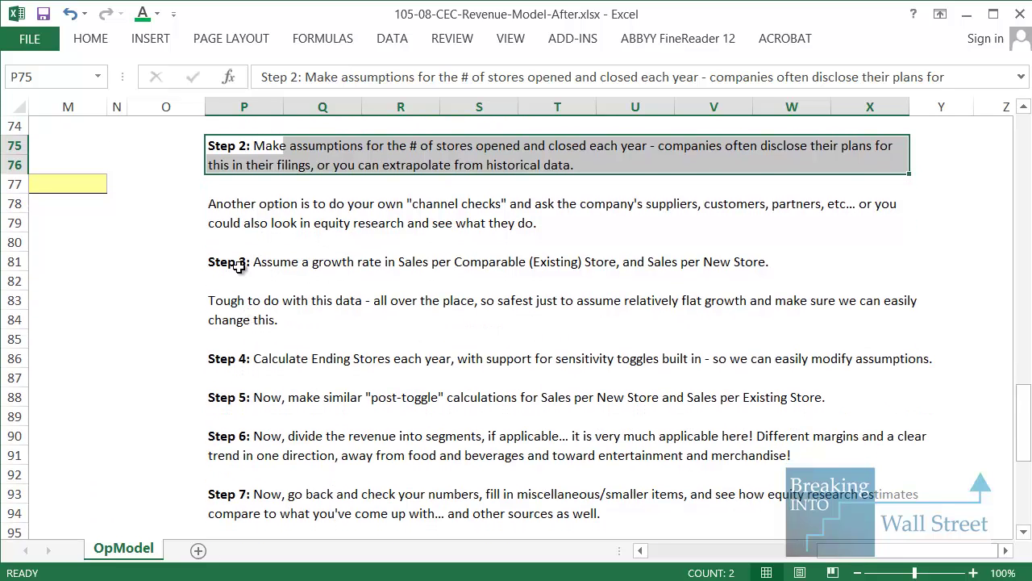
{"action": "left_click_drag", "start_coordinate": [240, 265], "coordinate": [938, 379]}
{"action": "scroll", "coordinate": [937, 379], "scroll_direction": "down", "scroll_amount": 1}
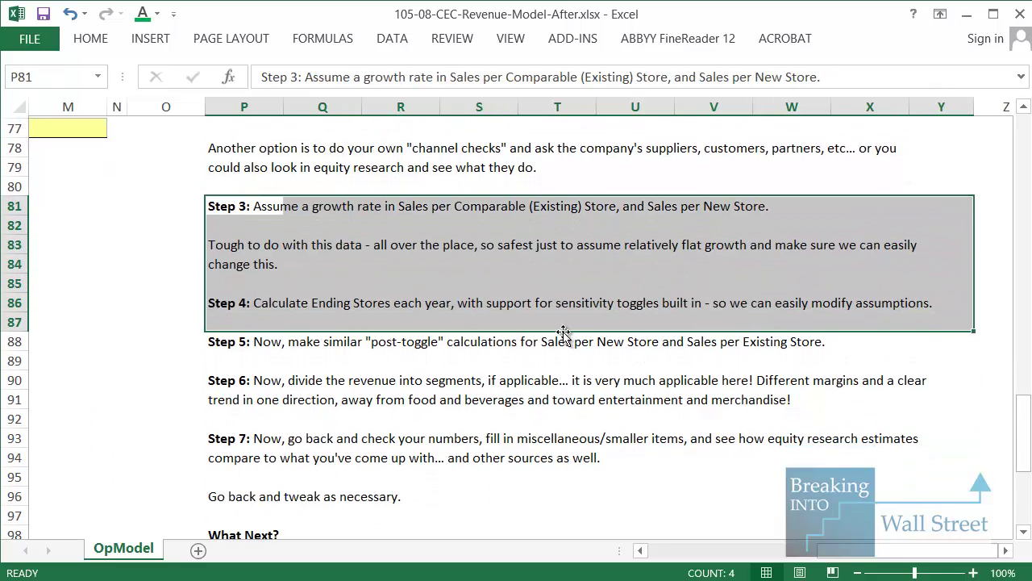
{"action": "left_click", "coordinate": [276, 300]}
{"action": "left_click_drag", "start_coordinate": [577, 284], "coordinate": [972, 304]}
Highlight and read the Step 5, Step 6 and Step 7 notes on post-toggle sales, revenue segments and checking the numbers.
{"action": "scroll", "coordinate": [887, 314], "scroll_direction": "down", "scroll_amount": 1}
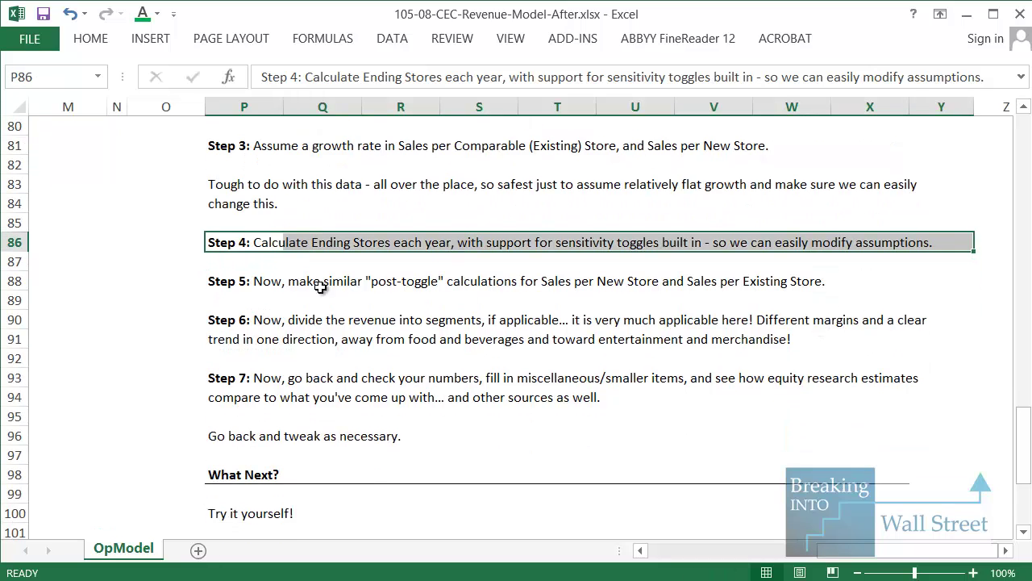
{"action": "left_click_drag", "start_coordinate": [215, 268], "coordinate": [895, 396]}
{"action": "scroll", "coordinate": [840, 390], "scroll_direction": "down", "scroll_amount": 1}
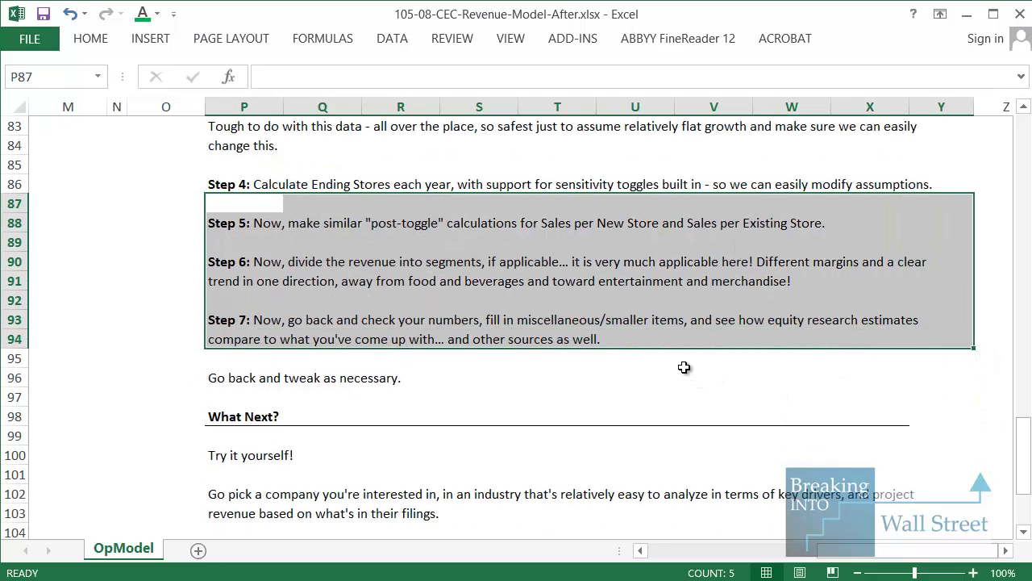
{"action": "scroll", "coordinate": [684, 367], "scroll_direction": "down", "scroll_amount": 1}
{"action": "left_click_drag", "start_coordinate": [237, 203], "coordinate": [922, 228]}
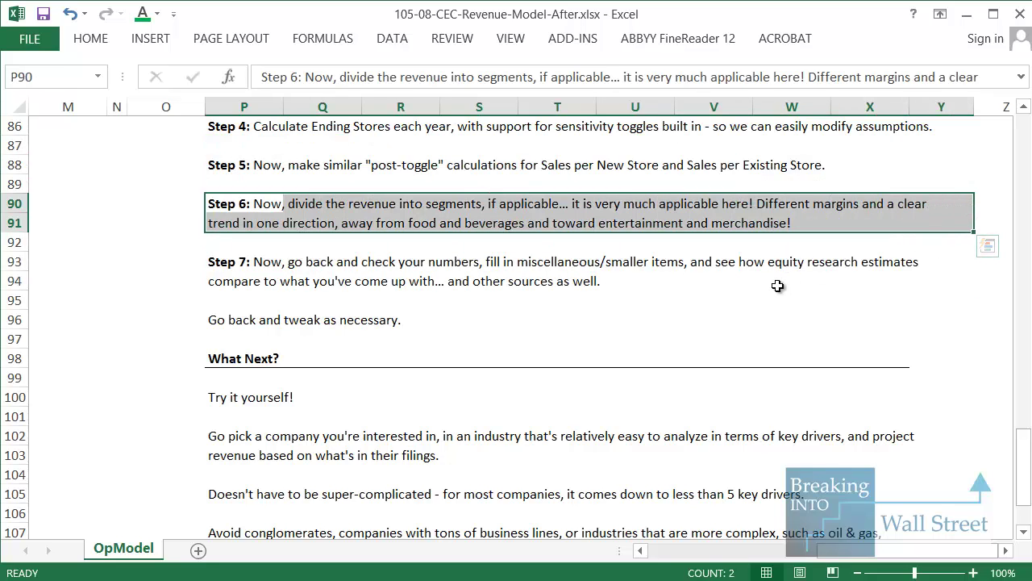
{"action": "left_click_drag", "start_coordinate": [246, 259], "coordinate": [909, 297]}
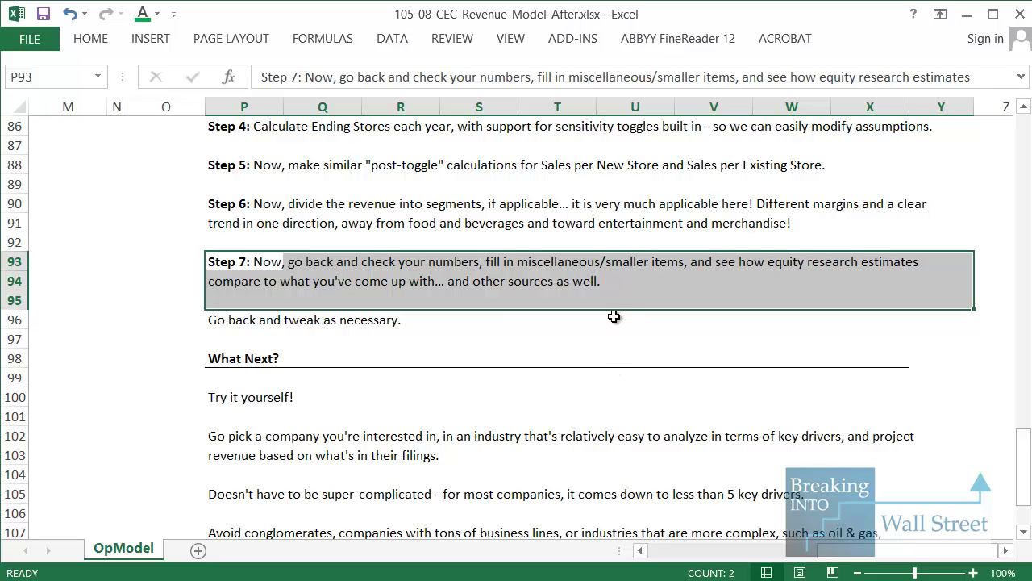
{"action": "left_click", "coordinate": [784, 38]}
{"action": "left_click", "coordinate": [110, 36]}
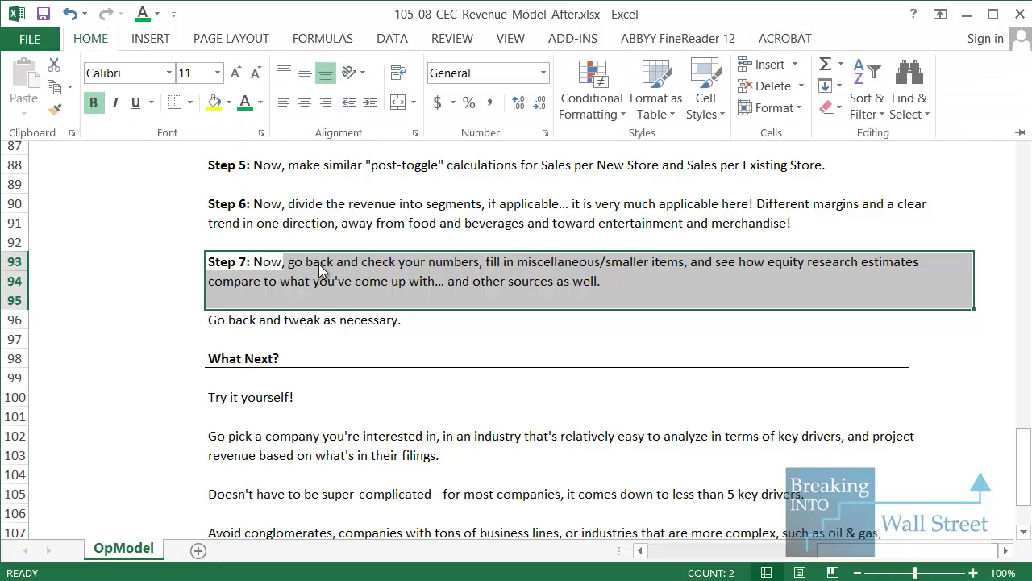
{"action": "key", "text": "Escape"}
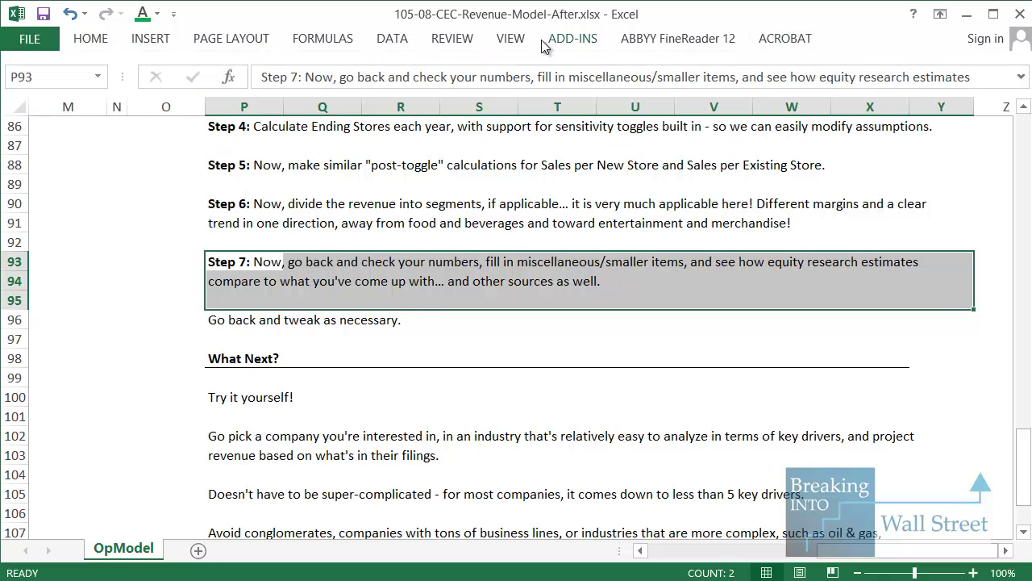
Highlight Step 7 with the tweaking note in row 96, and read the "Try it yourself!" advice in rows 100 to 103.
{"action": "left_click_drag", "start_coordinate": [231, 325], "coordinate": [922, 258]}
{"action": "scroll", "coordinate": [438, 425], "scroll_direction": "down", "scroll_amount": 2}
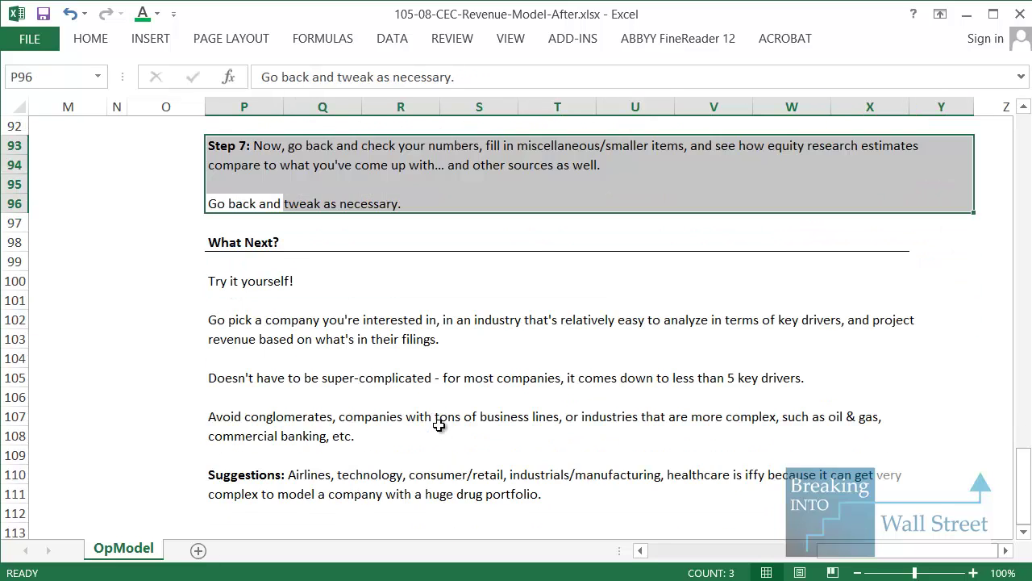
{"action": "scroll", "coordinate": [438, 425], "scroll_direction": "down", "scroll_amount": 1}
{"action": "left_click", "coordinate": [441, 428]}
{"action": "left_click", "coordinate": [228, 221]}
{"action": "key", "text": "shift+space"}
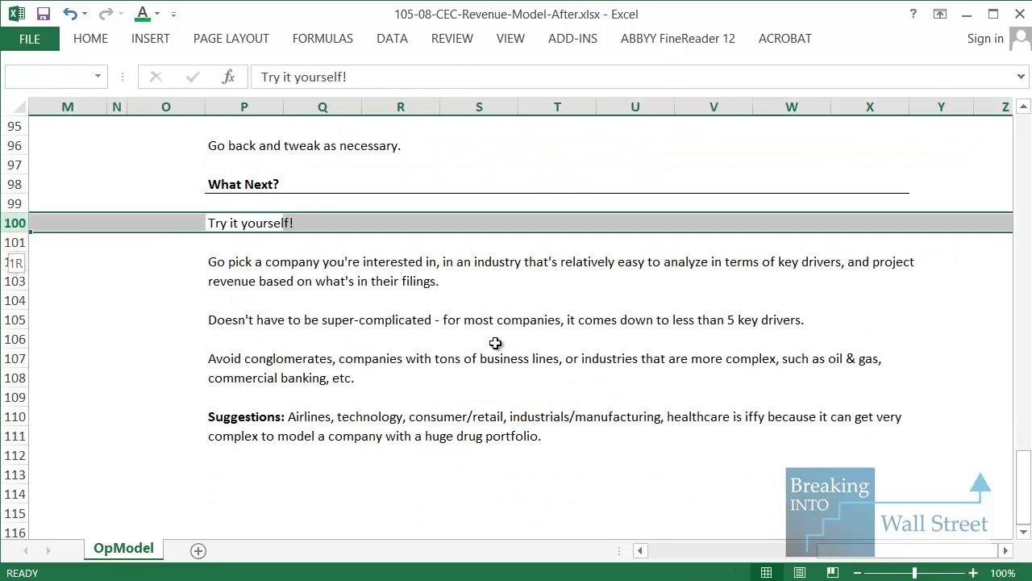
{"action": "key", "text": "shift+Down"}
{"action": "key", "text": "shift+Down"}
{"action": "key", "text": "shift+Down"}
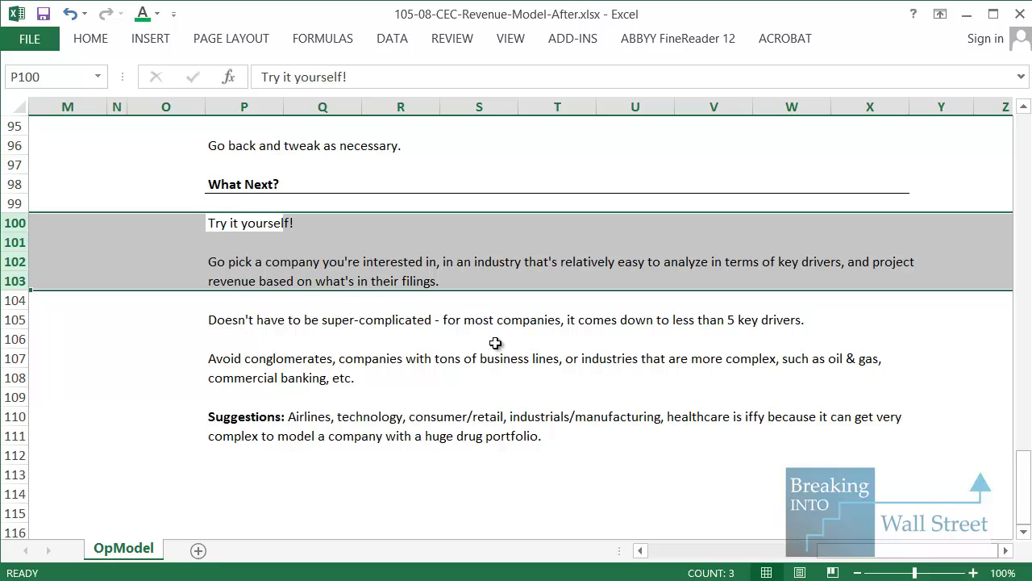
Highlight and read the note on key drivers in row 105 and the note on companies to avoid in rows 107 and 108.
{"action": "key", "text": "Down"}
{"action": "key", "text": "Down"}
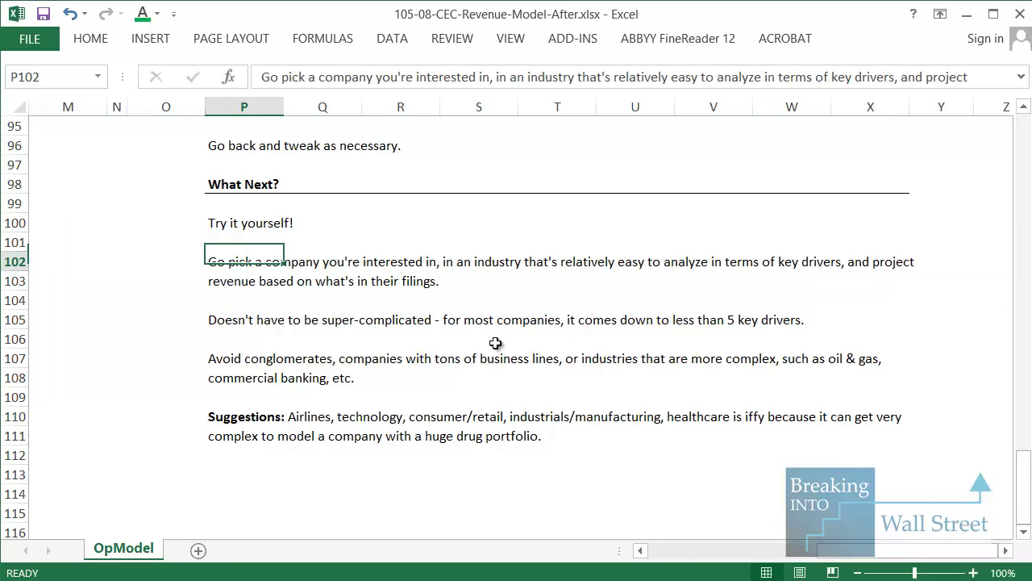
{"action": "key", "text": "Down"}
{"action": "key", "text": "Down"}
{"action": "key", "text": "Down"}
{"action": "key", "text": "shift+space"}
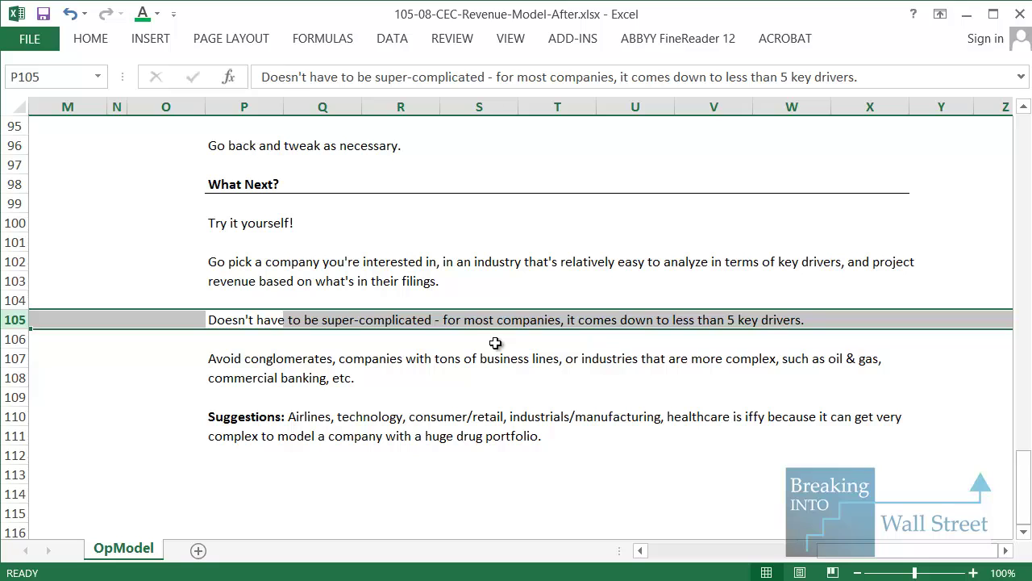
{"action": "key", "text": "Down"}
{"action": "key", "text": "Down"}
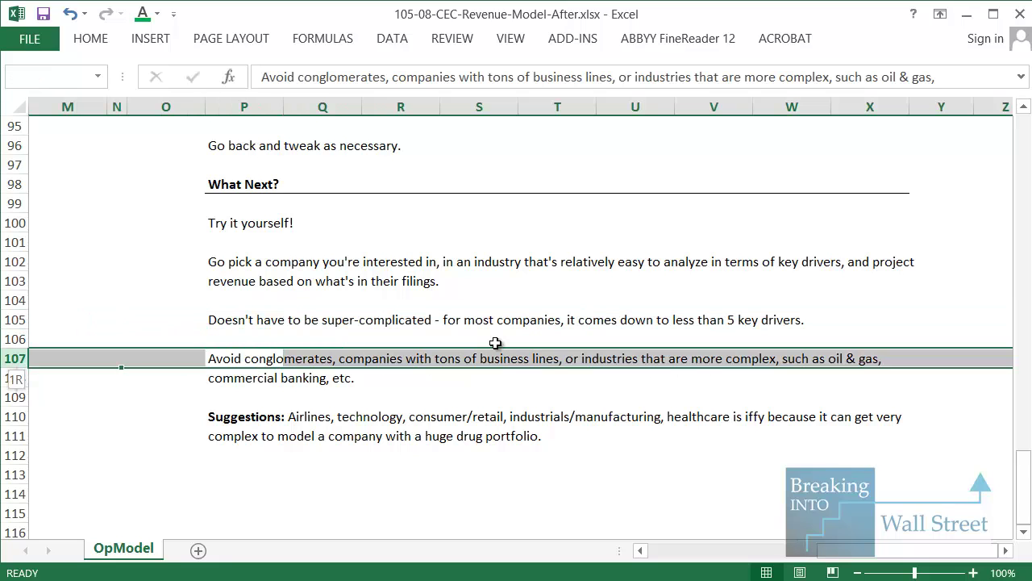
{"action": "key", "text": "shift+Down"}
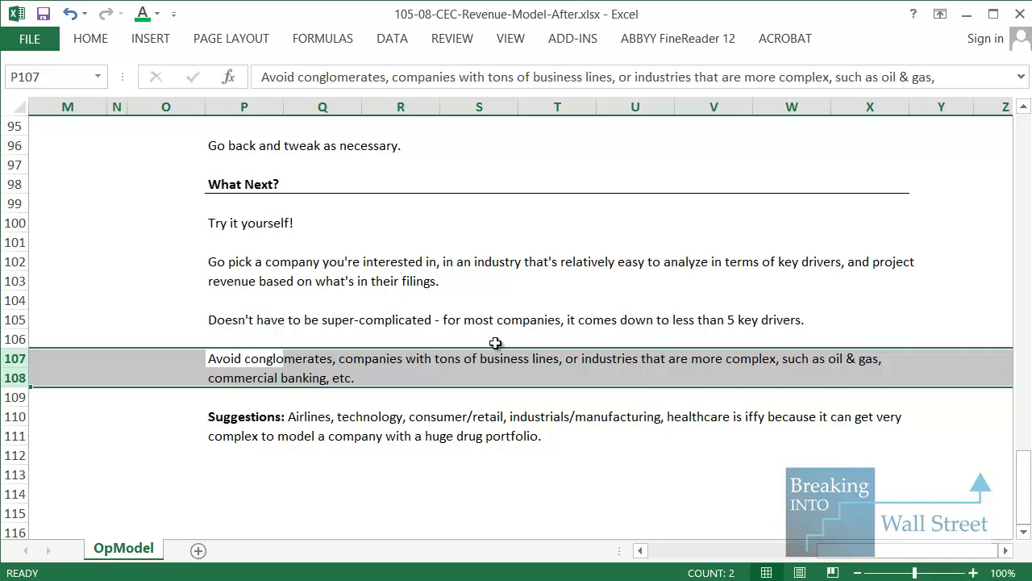
Read the industry suggestions in rows 110 and 111, and highlight the whole "What Next?" section from P98 to Y111.
{"action": "key", "text": "Down"}
{"action": "key", "text": "Down"}
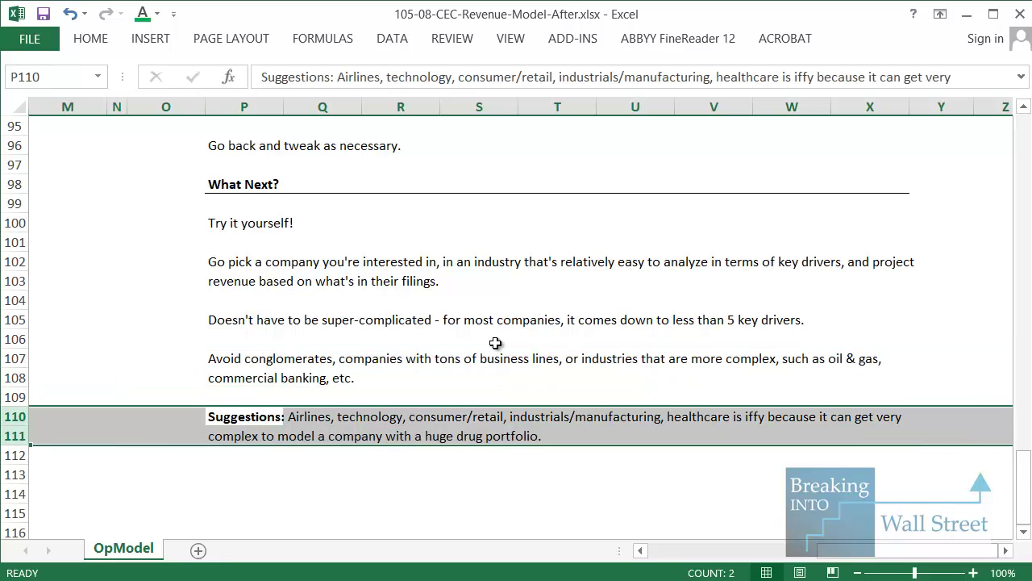
{"action": "scroll", "coordinate": [495, 342], "scroll_direction": "down", "scroll_amount": 2}
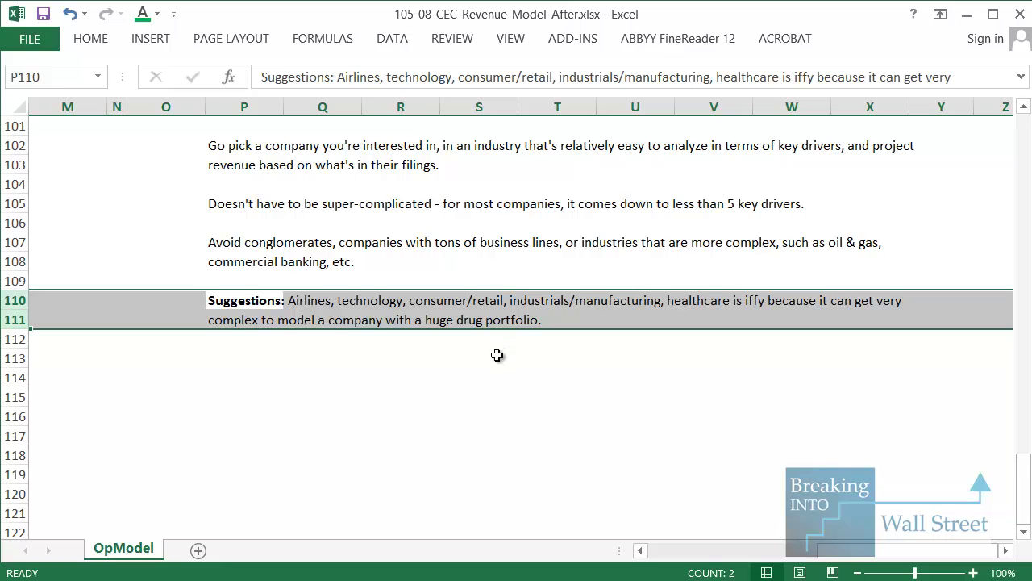
{"action": "scroll", "coordinate": [497, 355], "scroll_direction": "up", "scroll_amount": 1}
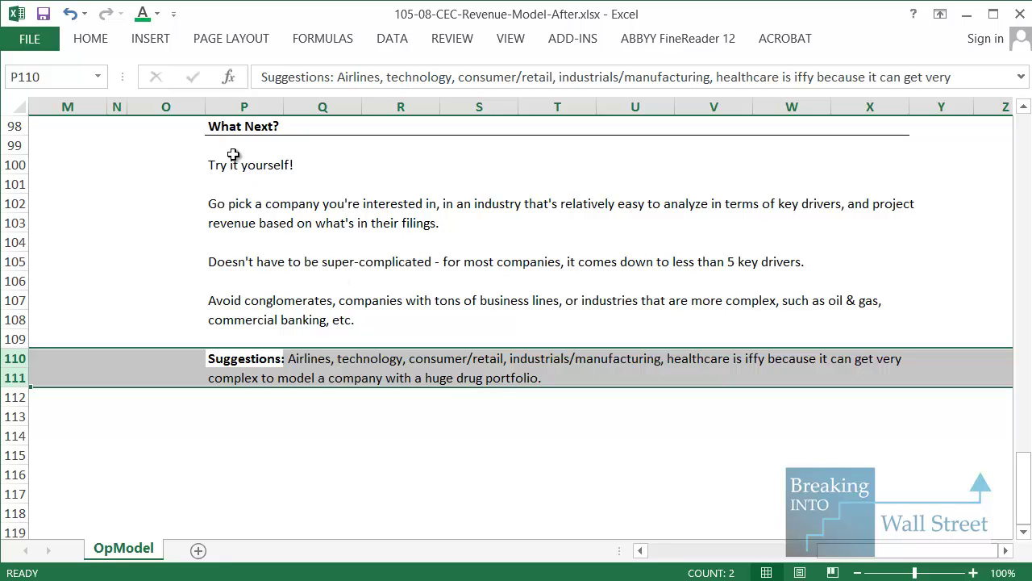
{"action": "left_click_drag", "start_coordinate": [230, 131], "coordinate": [929, 374]}
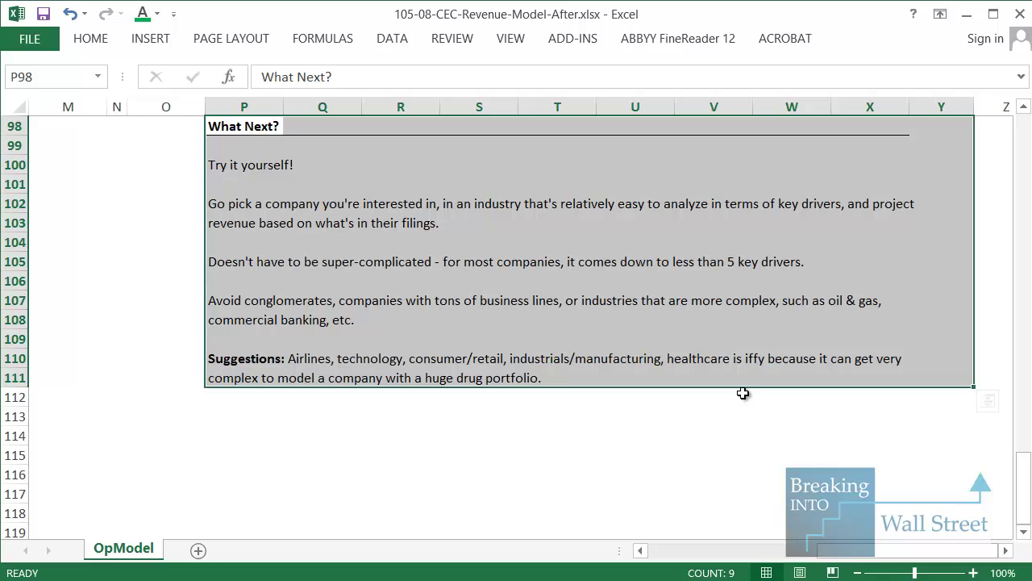